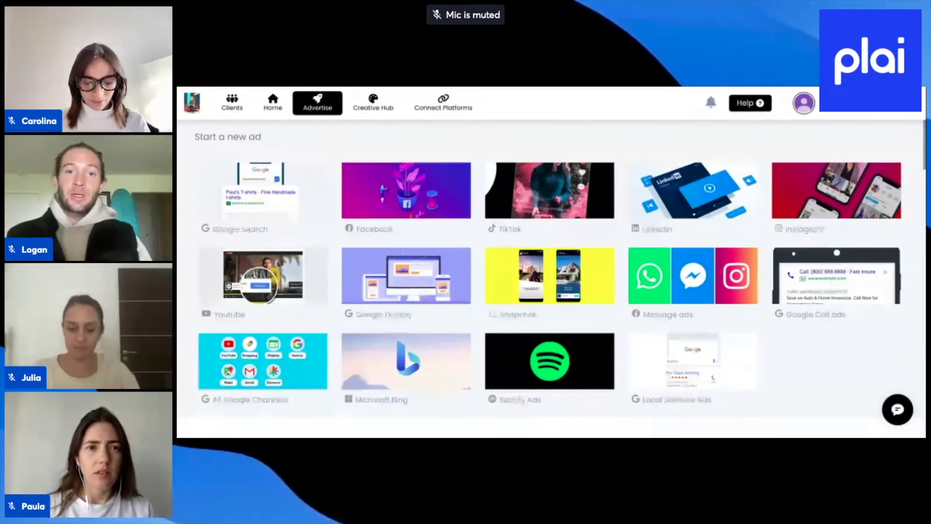
# - Start an All Google Channels ad and enable Google Shopping Ads in its creative section
pyautogui.click(271, 374)
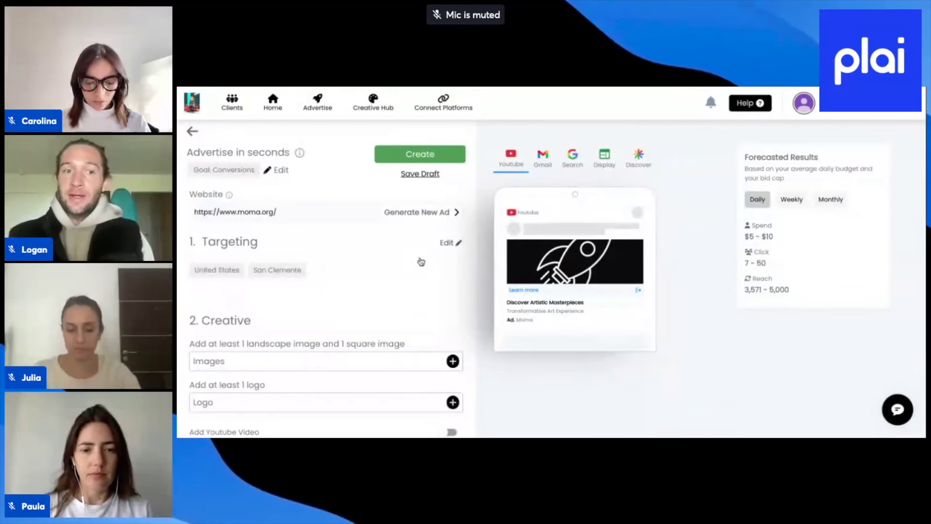
pyautogui.scroll(-2, 431, 275)
pyautogui.scroll(-3, 431, 278)
pyautogui.scroll(1, 431, 278)
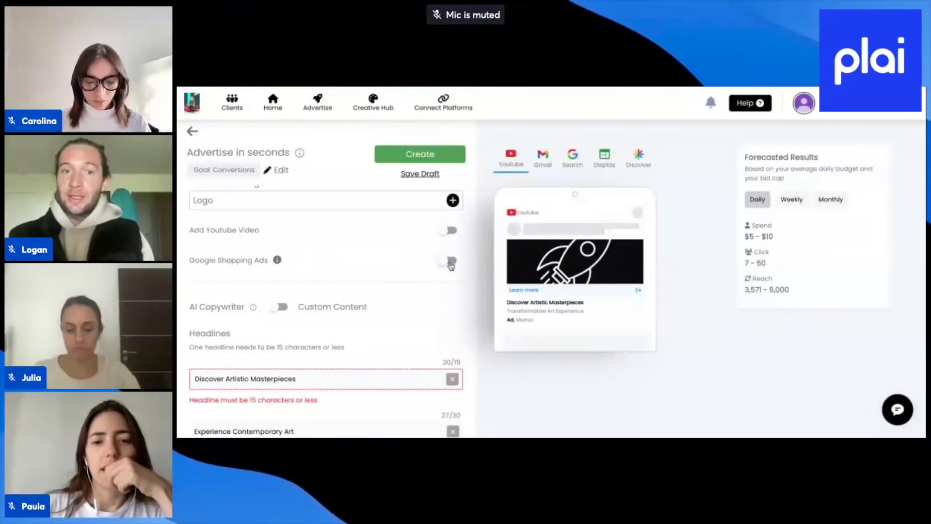
pyautogui.click(450, 264)
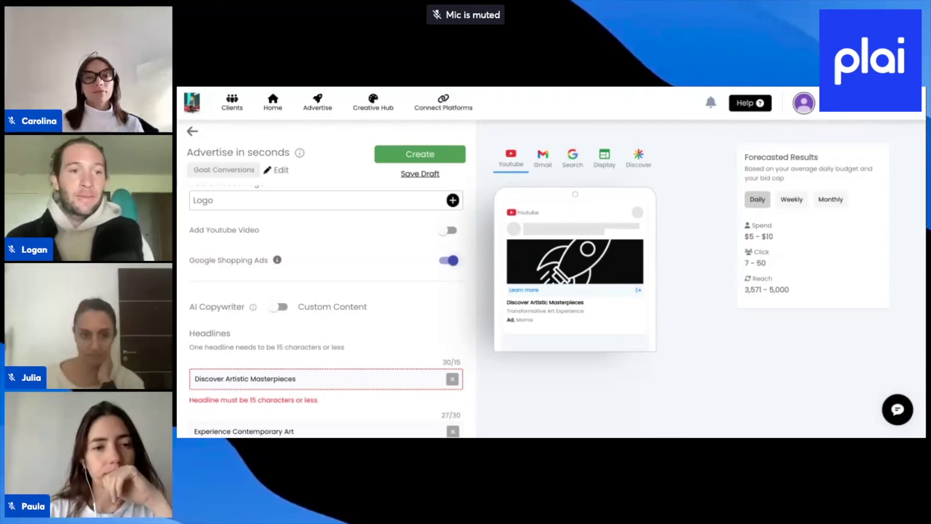
pyautogui.scroll(1, 326, 310)
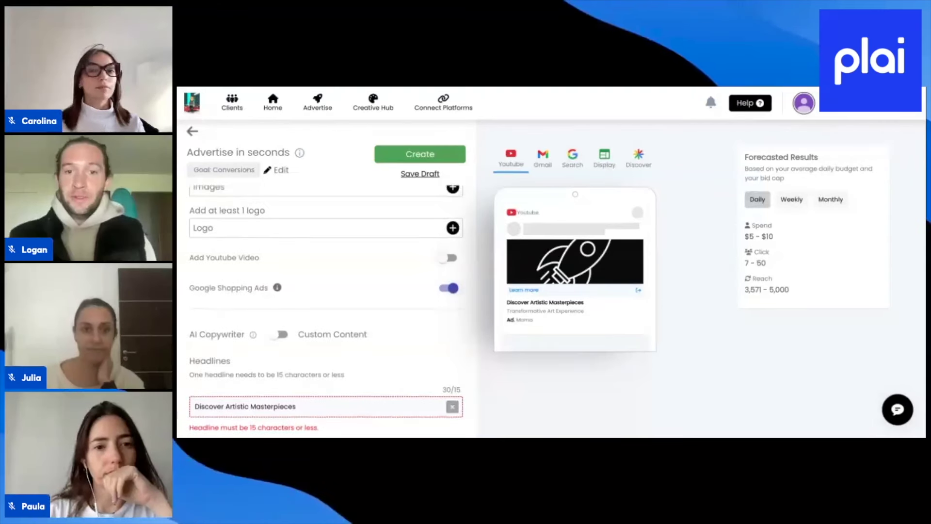
# - Return to the ad type selection and start a Local Services Ads setup
pyautogui.click(318, 103)
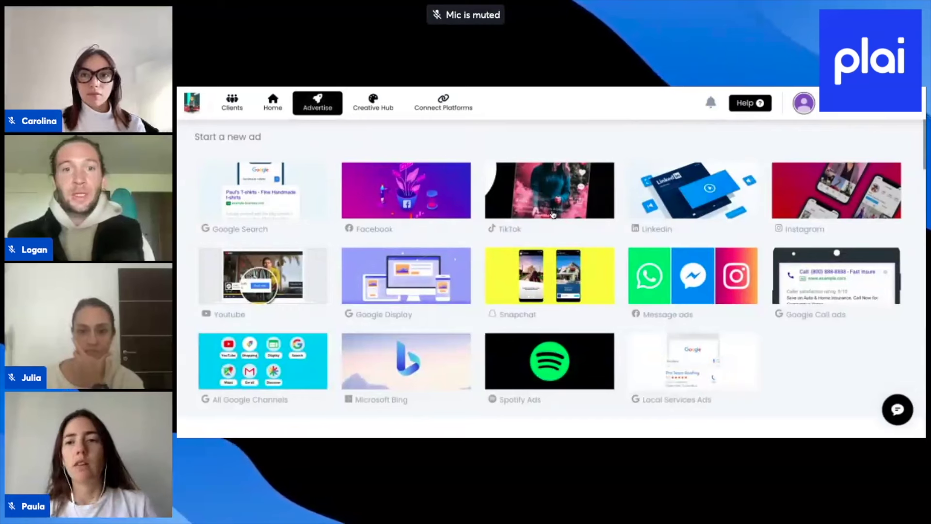
pyautogui.scroll(-1, 658, 374)
pyautogui.scroll(-1, 659, 374)
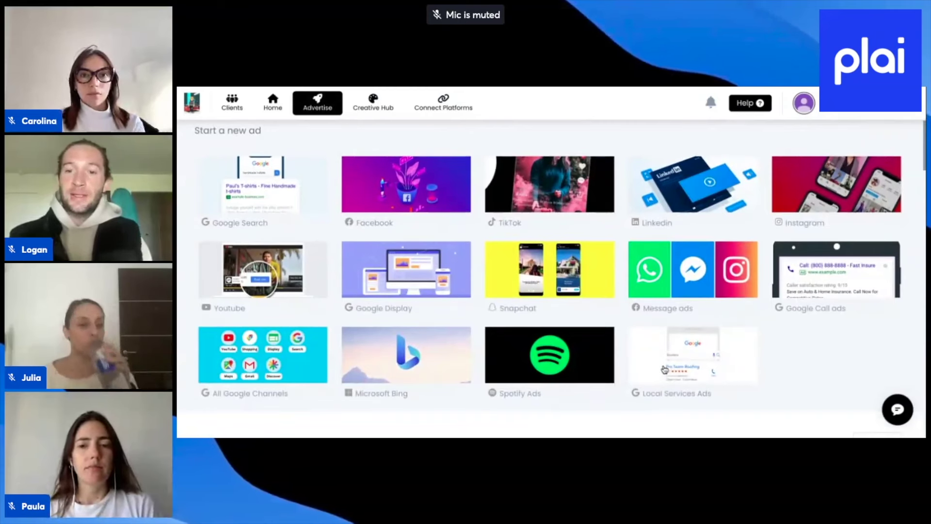
pyautogui.click(664, 370)
pyautogui.scroll(-1, 662, 369)
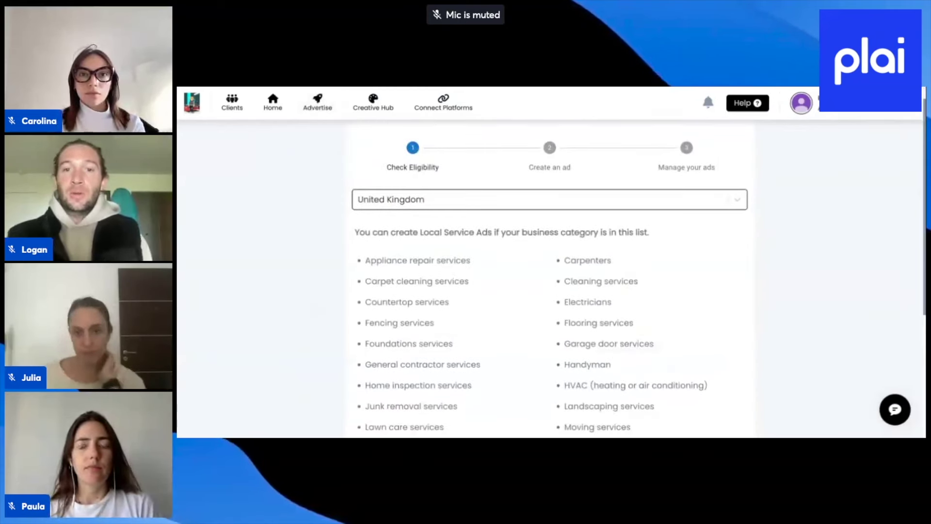
# - Review the business categories eligible in the United Kingdom and confirm that the business is in the list
pyautogui.scroll(-1, 550, 281)
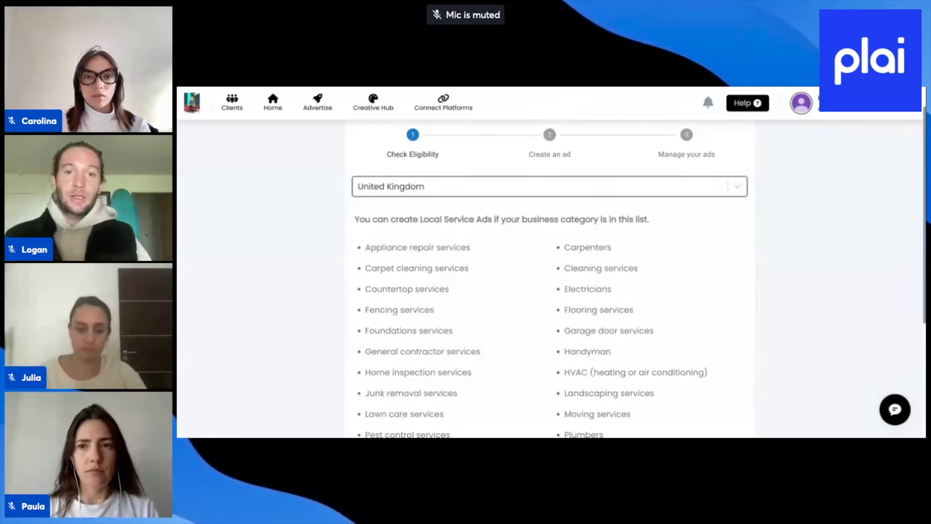
pyautogui.scroll(-3, 623, 259)
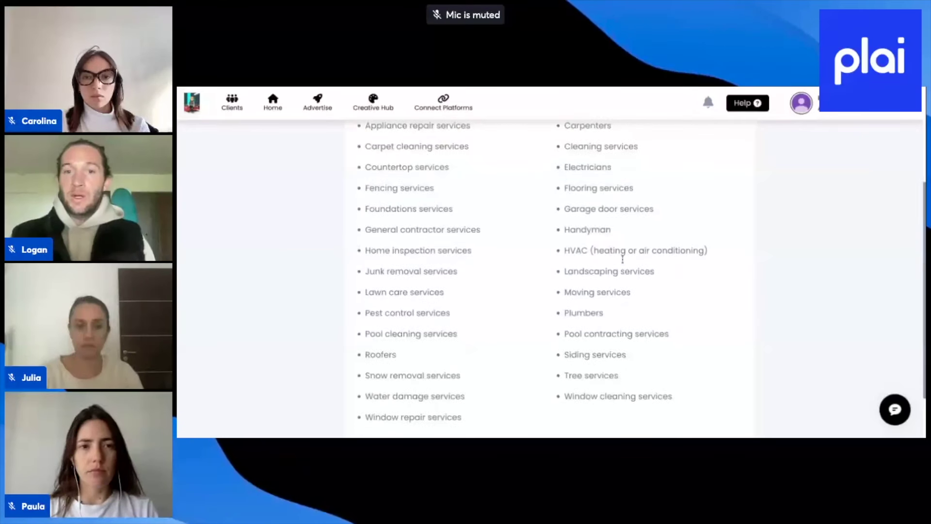
pyautogui.scroll(-2, 560, 336)
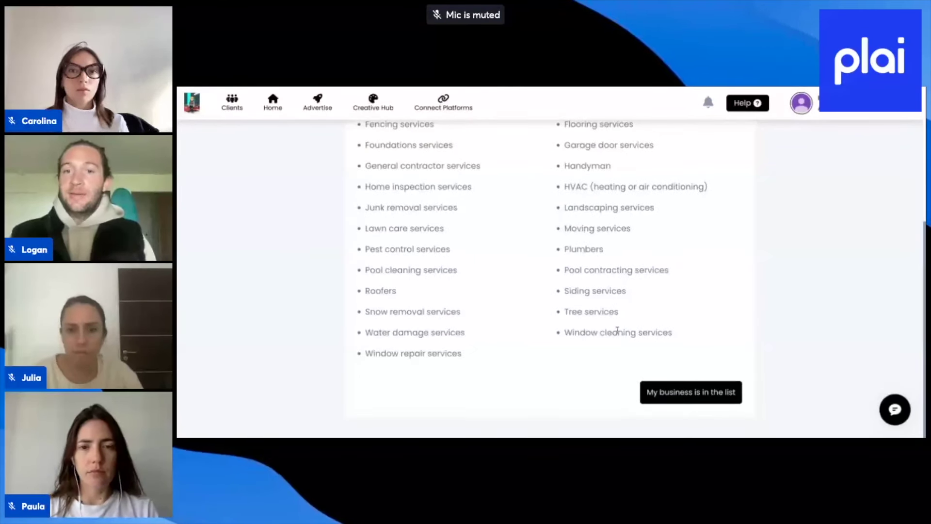
pyautogui.click(671, 401)
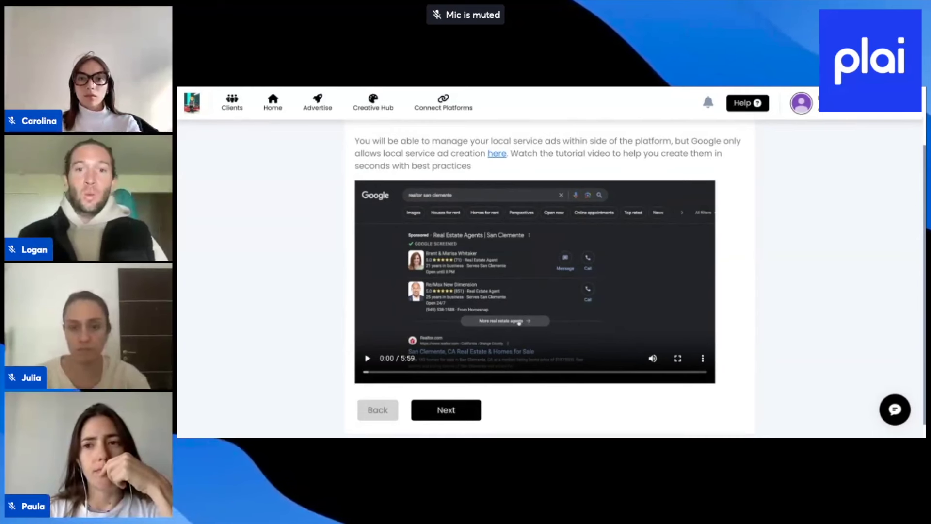
# - Advance from the ad creation tutorial to the Manage your ads stage and review its instructions
pyautogui.scroll(1, 542, 277)
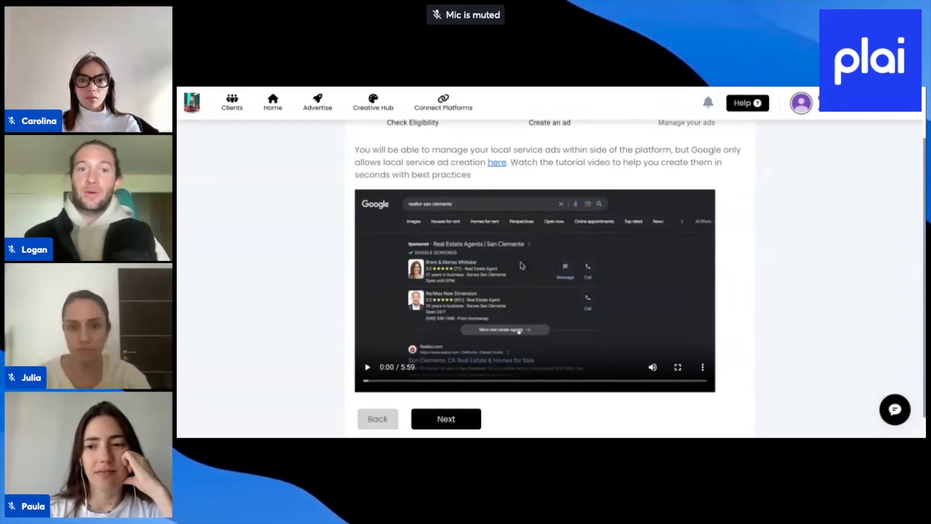
pyautogui.click(497, 167)
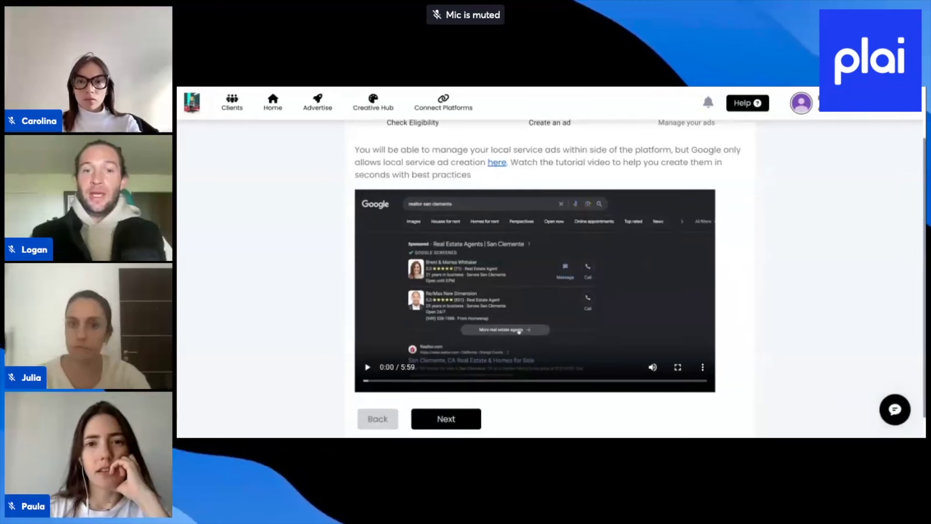
pyautogui.click(446, 420)
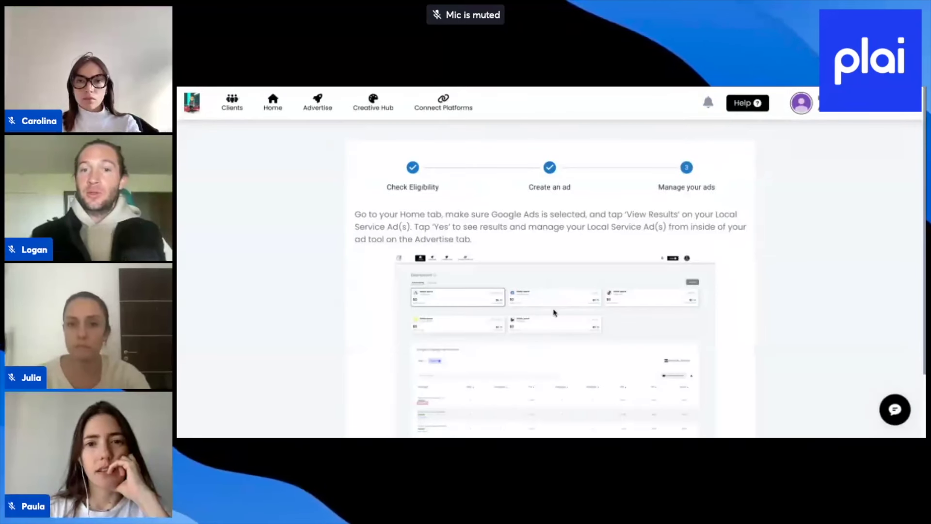
pyautogui.scroll(-1, 333, 121)
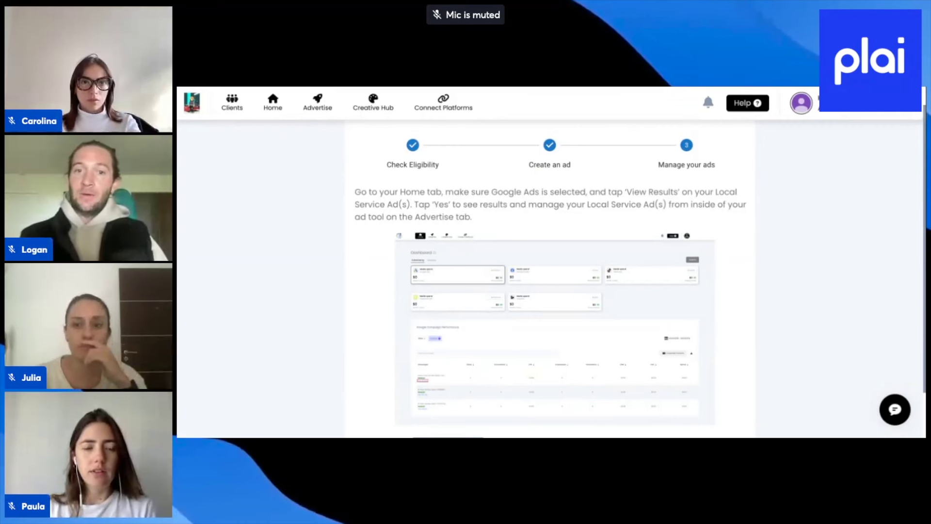
pyautogui.scroll(-1, 551, 272)
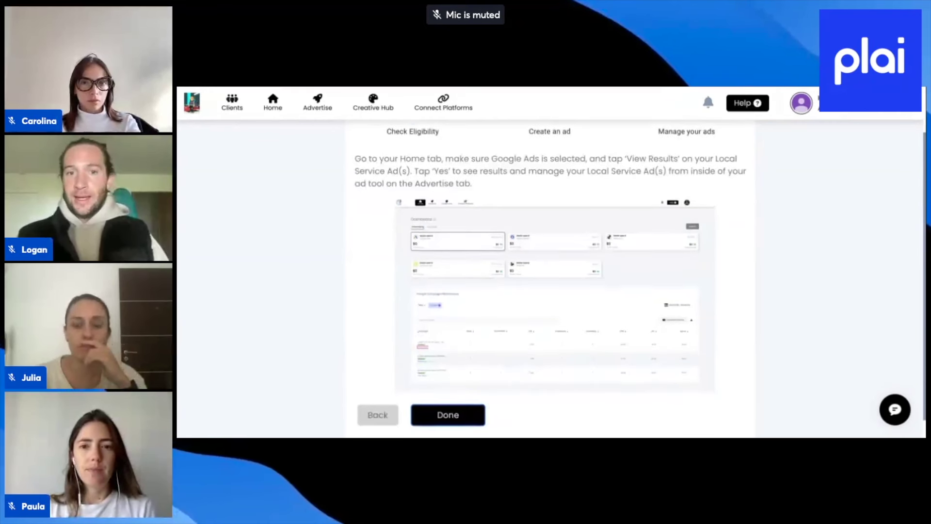
pyautogui.scroll(1, 551, 276)
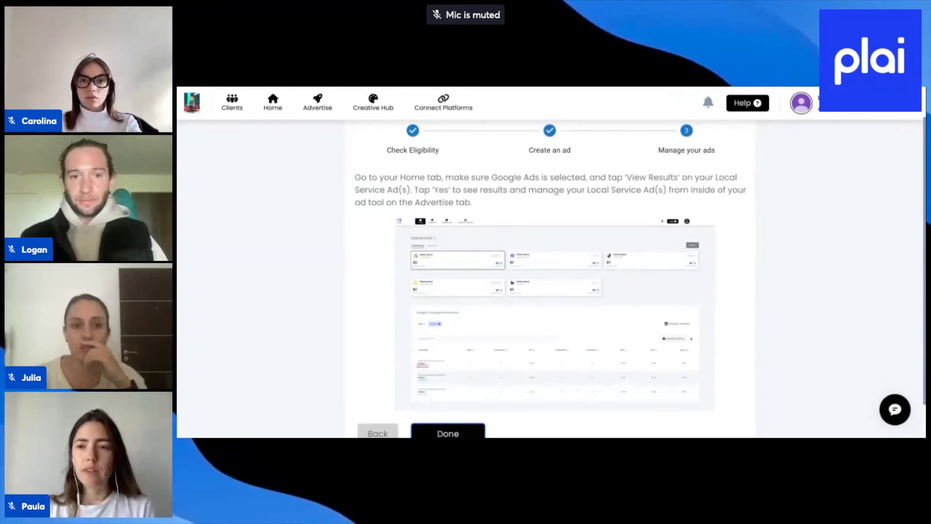
pyautogui.scroll(-1, 384, 350)
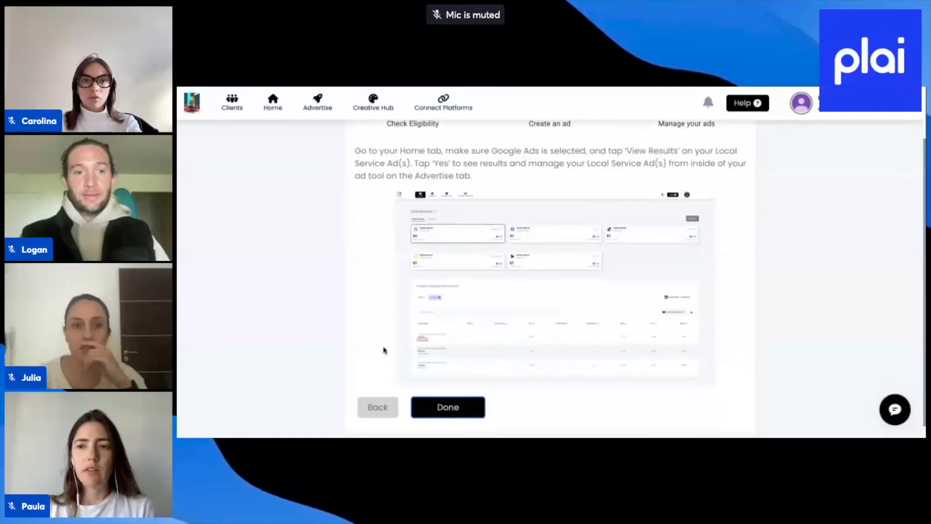
# - Go back to the Check Eligibility stage and examine the list of eligible business categories again
pyautogui.click(377, 405)
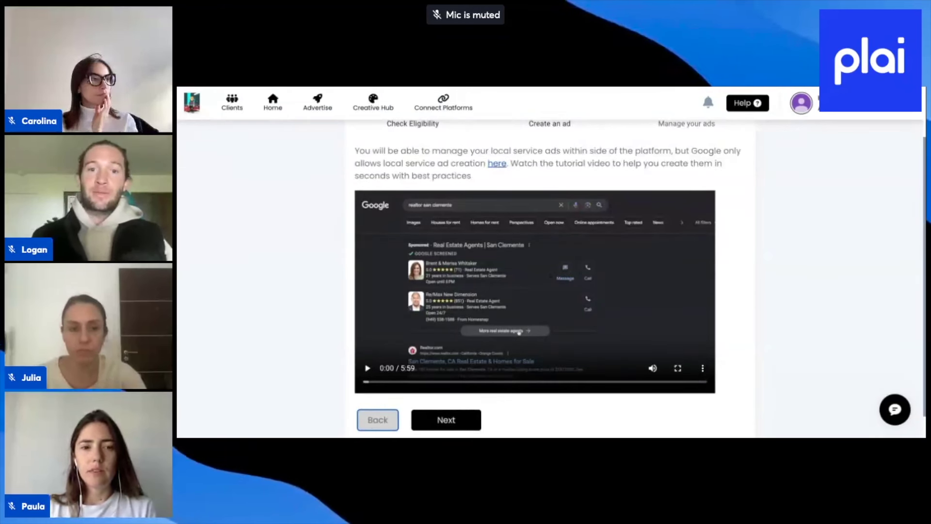
pyautogui.click(378, 420)
pyautogui.scroll(-1, 458, 304)
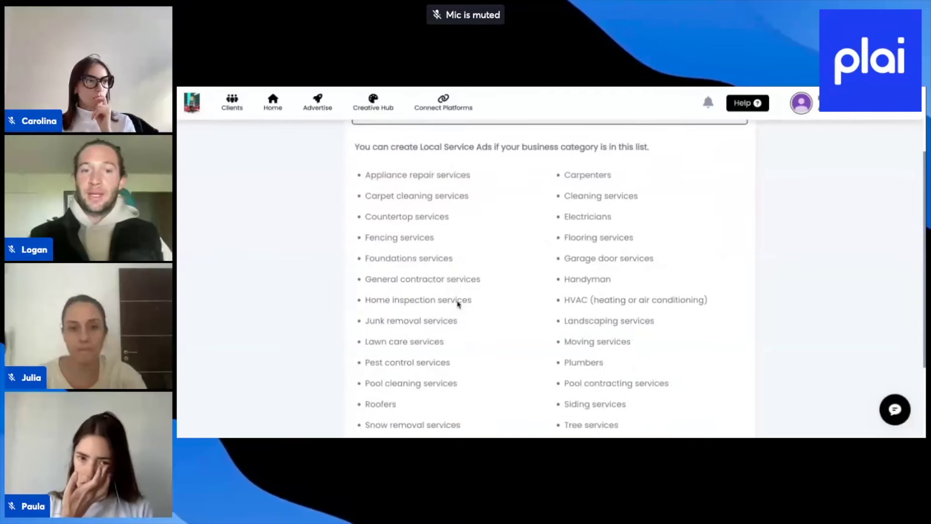
pyautogui.scroll(-1, 458, 304)
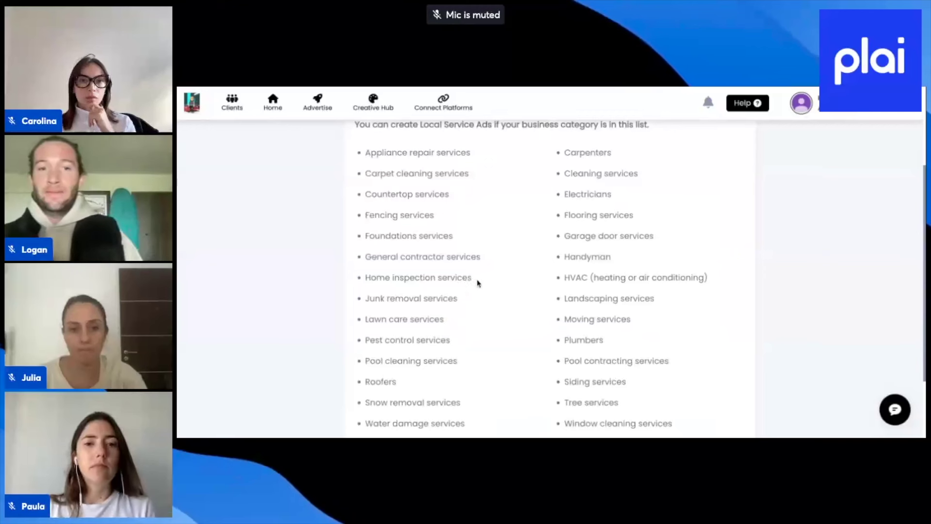
pyautogui.scroll(-2, 485, 335)
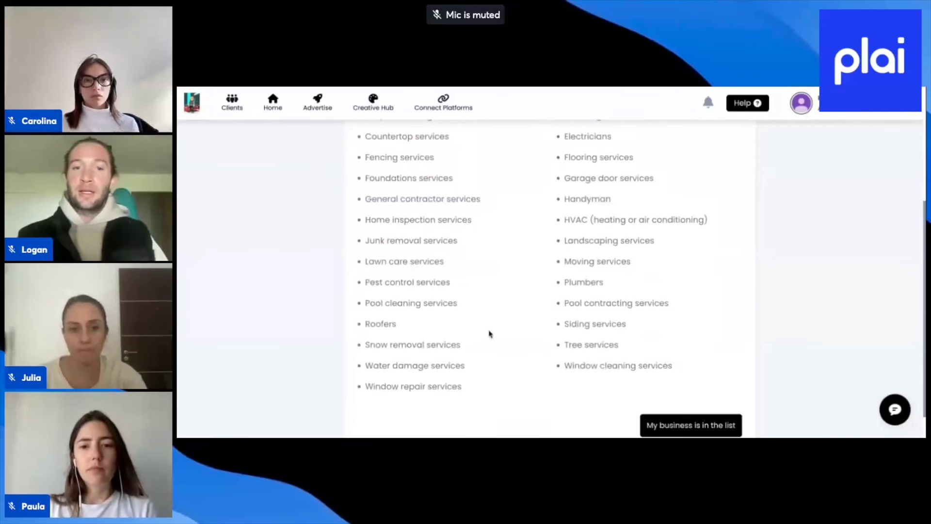
pyautogui.scroll(2, 490, 334)
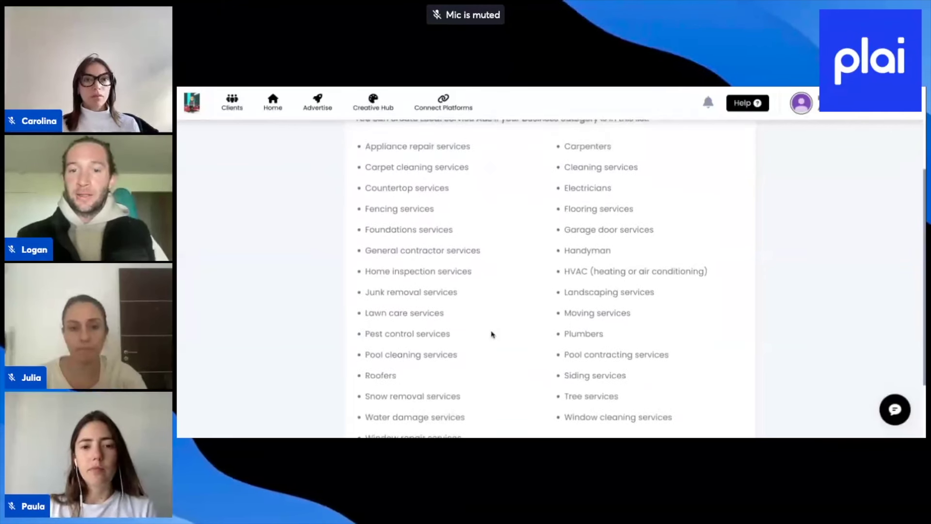
pyautogui.scroll(1, 492, 335)
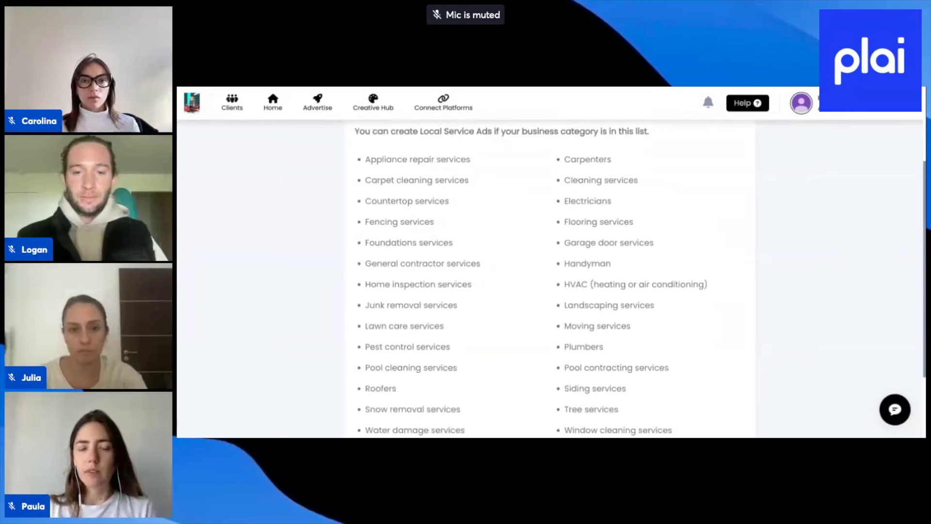
pyautogui.scroll(1, 551, 284)
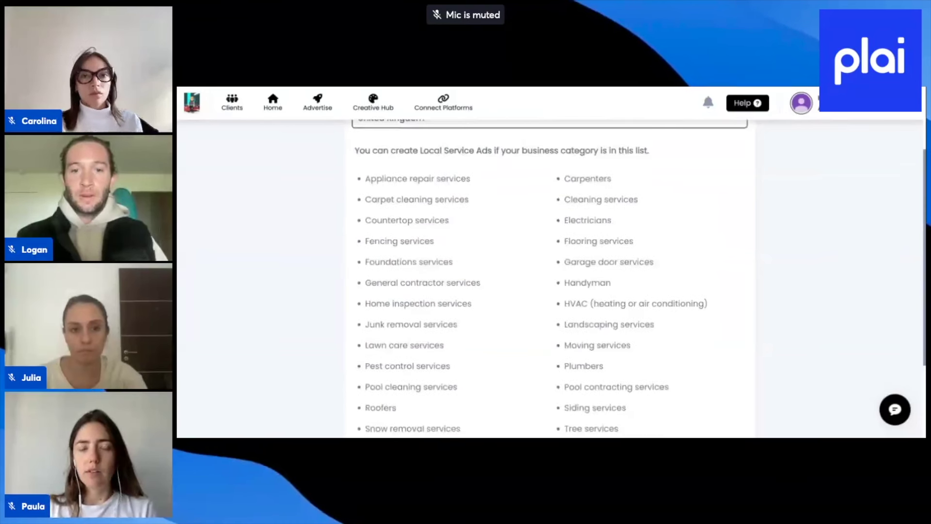
pyautogui.scroll(-1, 550, 279)
pyautogui.scroll(-5, 623, 354)
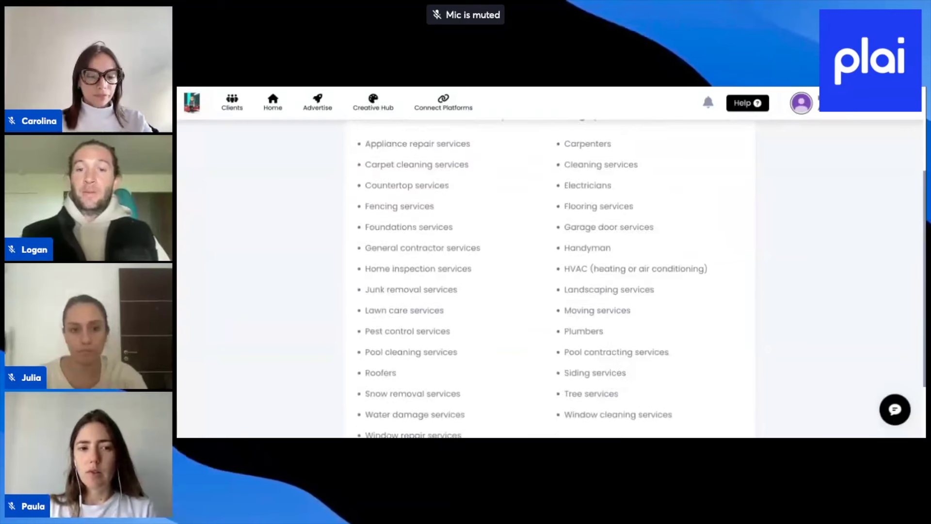
# - Confirm again that the business is listed, then follow the ad creation link to Google's Local Services Ads eligibility form
pyautogui.click(673, 393)
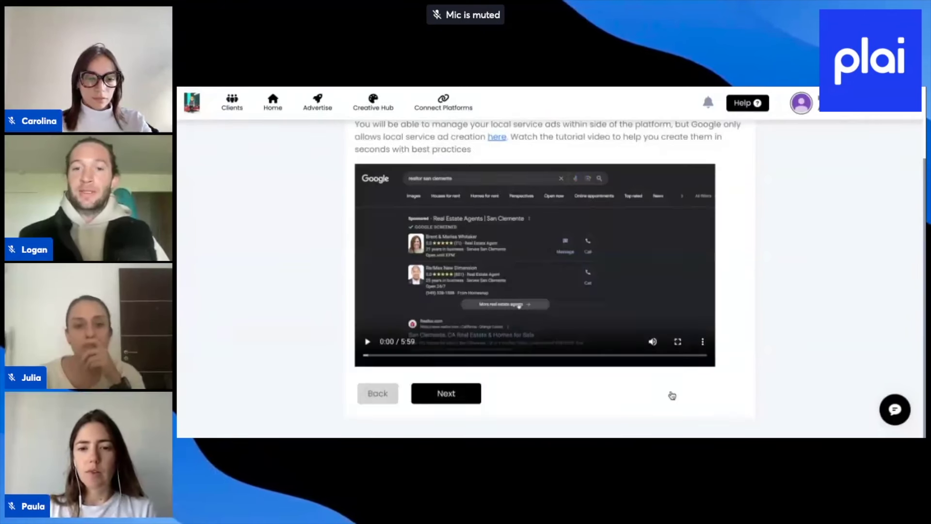
pyautogui.scroll(3, 560, 278)
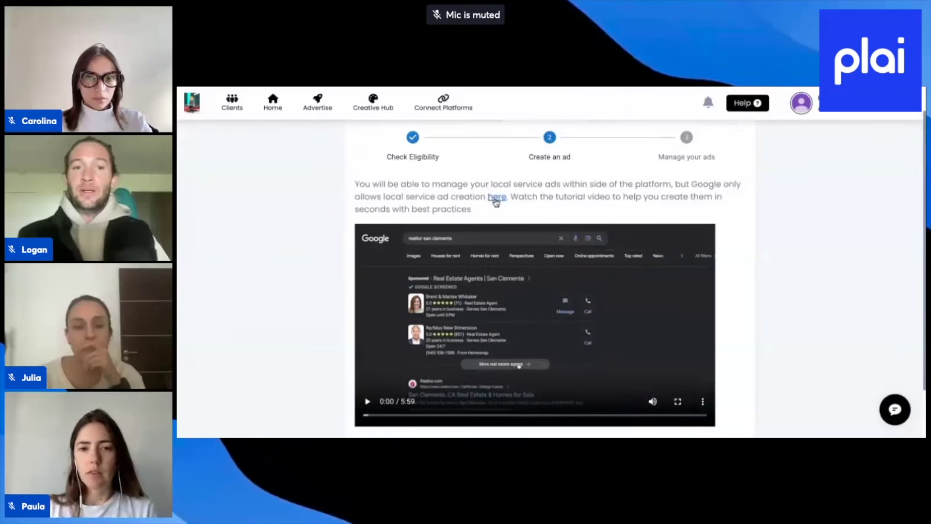
pyautogui.click(496, 200)
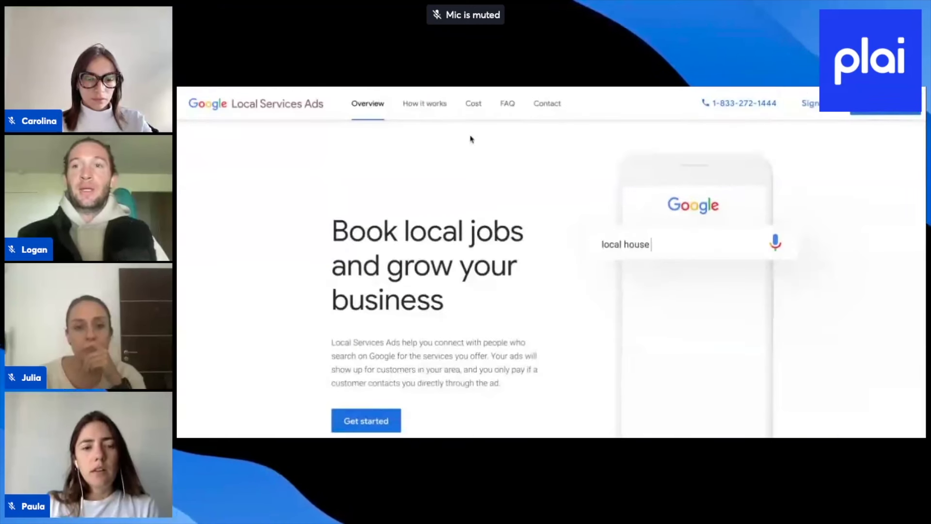
pyautogui.click(873, 112)
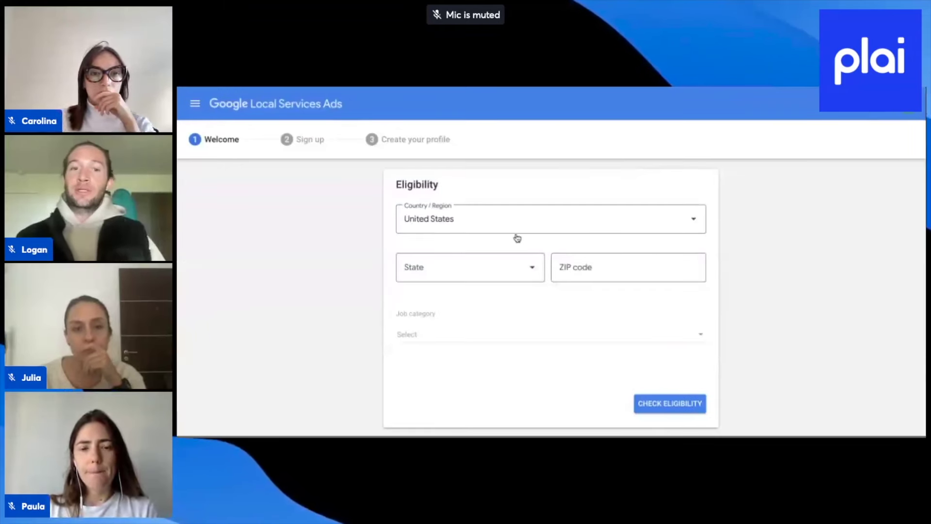
# - Examine the job categories available for the United States on the Local Services Ads eligibility form, from acupuncture through junk removal
pyautogui.click(476, 335)
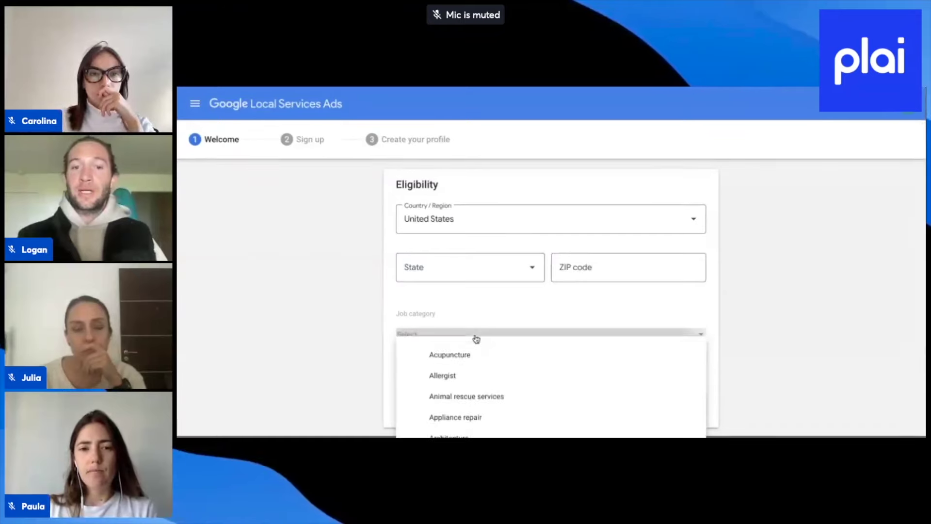
pyautogui.scroll(-1, 475, 337)
pyautogui.scroll(-1, 491, 393)
pyautogui.scroll(-4, 489, 395)
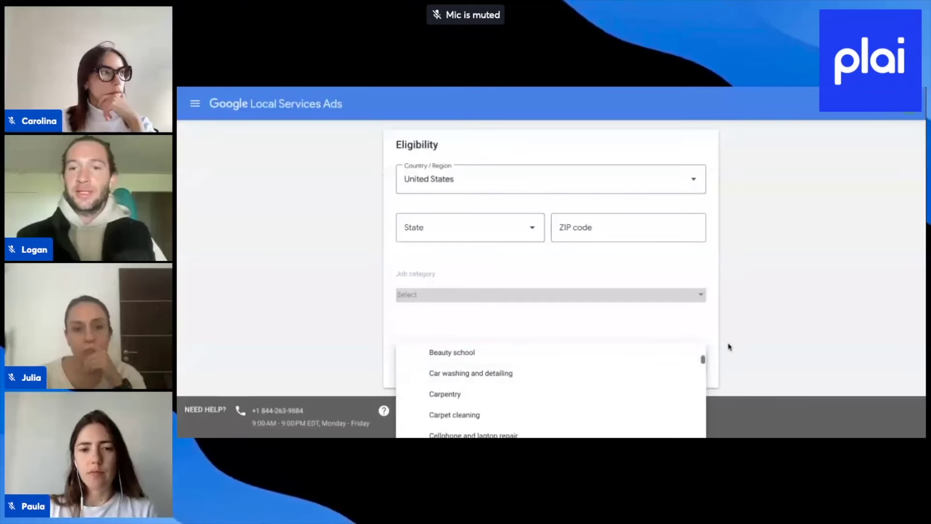
pyautogui.scroll(1, 597, 372)
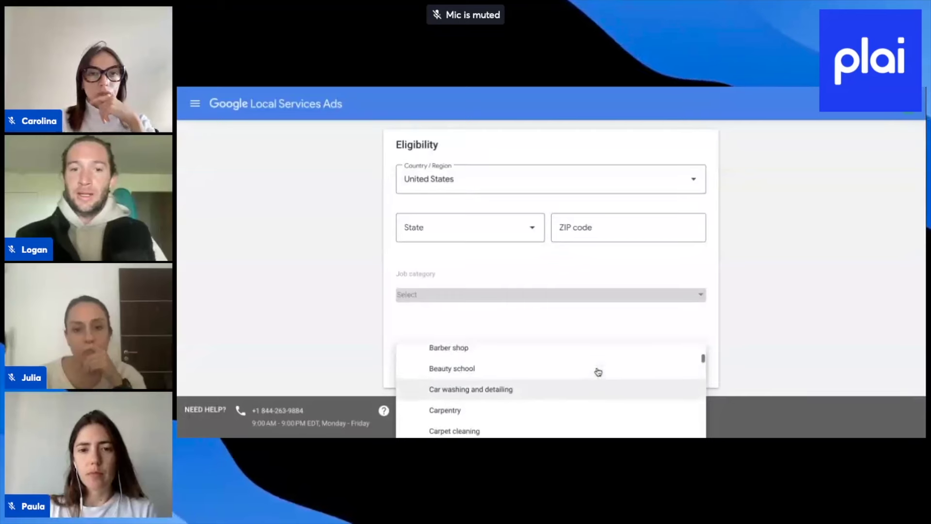
pyautogui.scroll(-1, 557, 384)
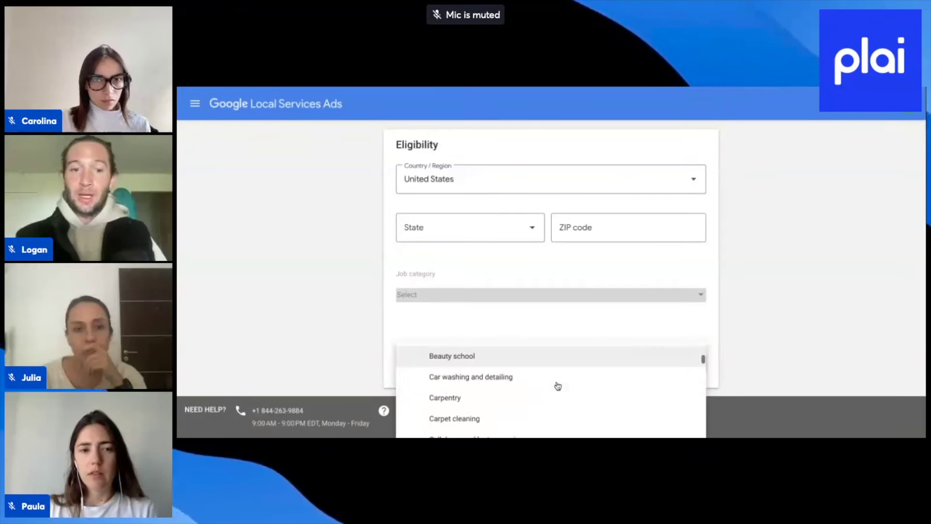
pyautogui.scroll(-6, 558, 386)
pyautogui.scroll(-7, 557, 383)
pyautogui.scroll(-6, 557, 385)
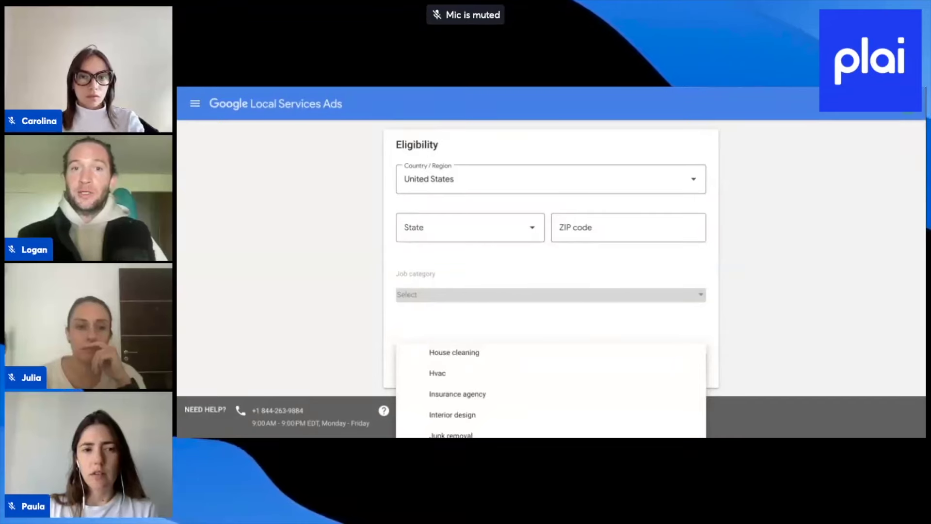
# - Switch back to Plai's ad creation tutorial video, mute it and skip to the ad preview section at 3:54
pyautogui.hotkey('alt', 'Tab')
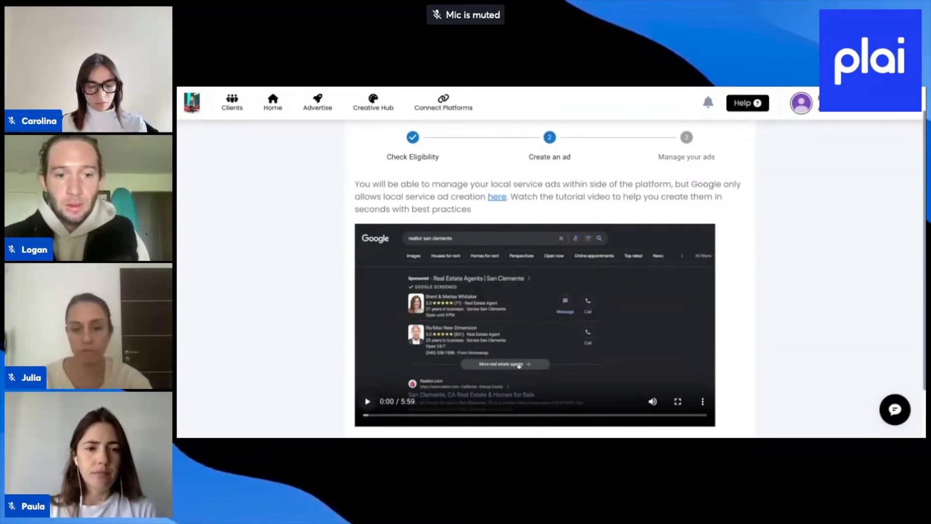
pyautogui.click(367, 401)
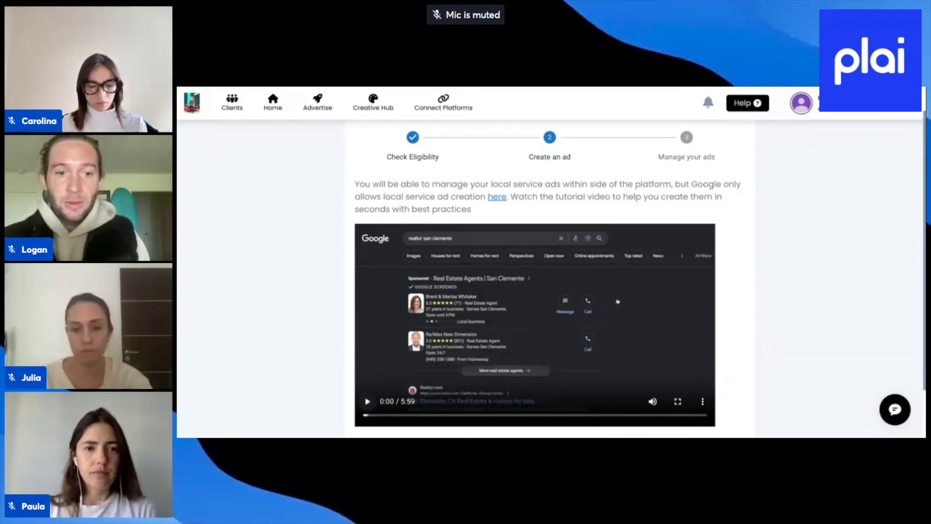
pyautogui.click(652, 401)
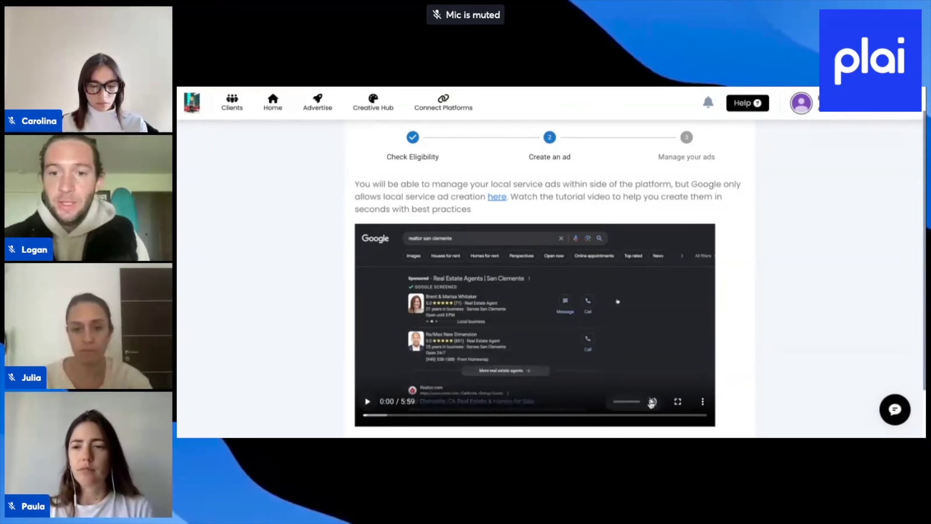
pyautogui.click(592, 416)
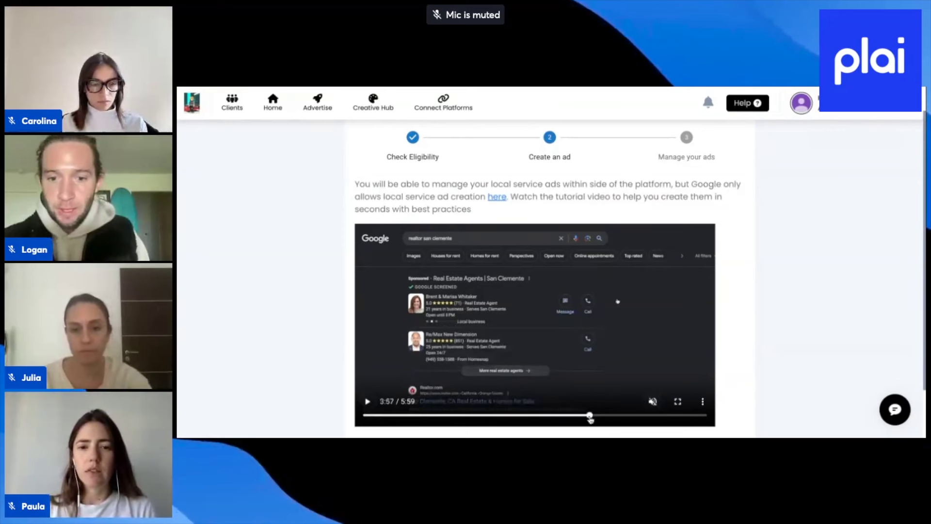
pyautogui.click(587, 416)
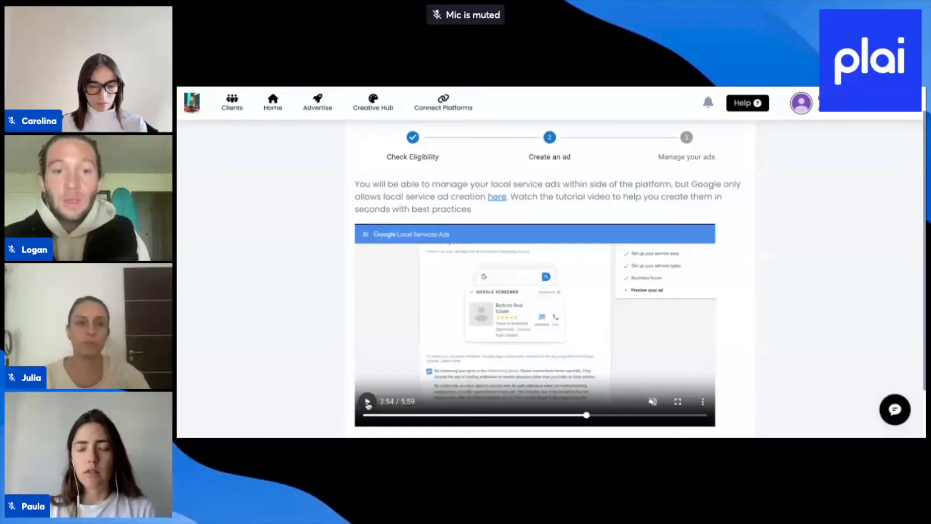
# - Examine the tutorial video's weekly budget section at 4:34 and its service selection section at 3:06
pyautogui.click(369, 404)
pyautogui.click(368, 404)
pyautogui.moveTo(587, 415); pyautogui.dragTo(625, 426)
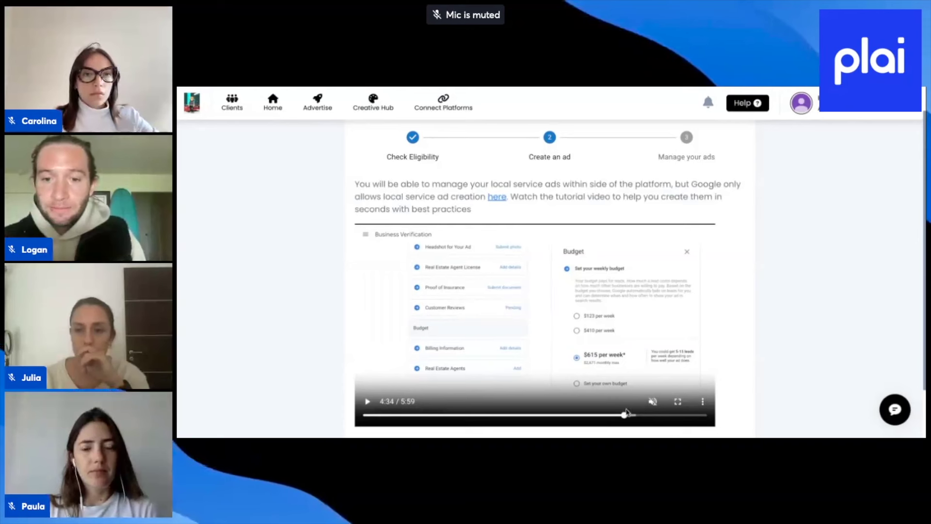
pyautogui.moveTo(625, 418); pyautogui.dragTo(542, 419)
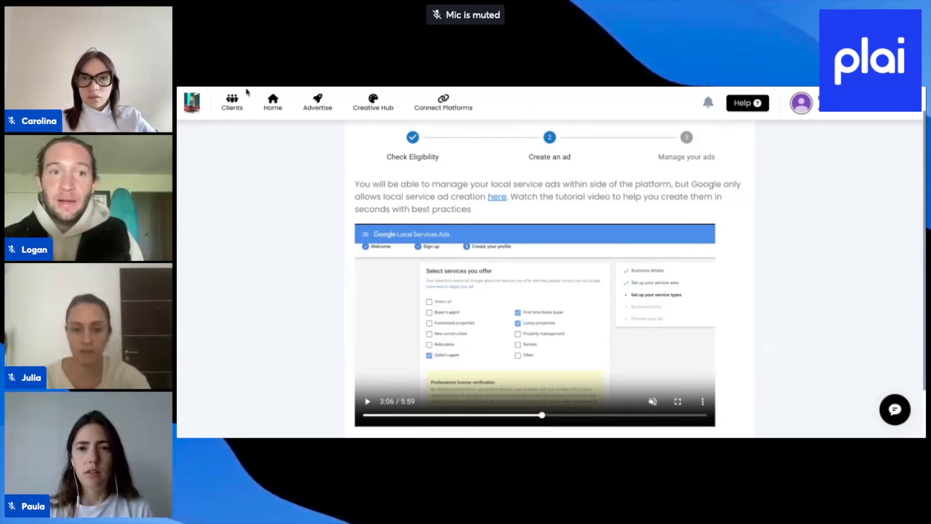
# - Open the home dashboard and review the Google Campaign Performance table
pyautogui.click(275, 107)
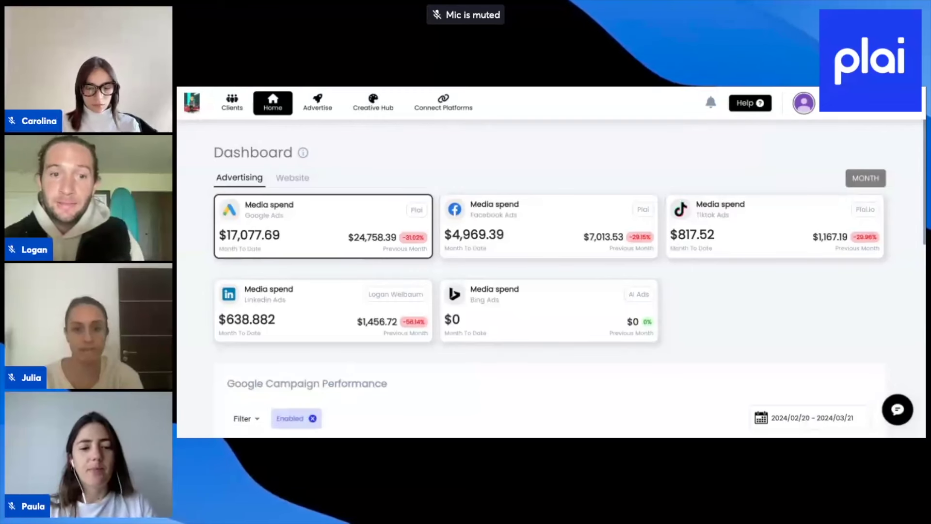
pyautogui.scroll(-4, 569, 278)
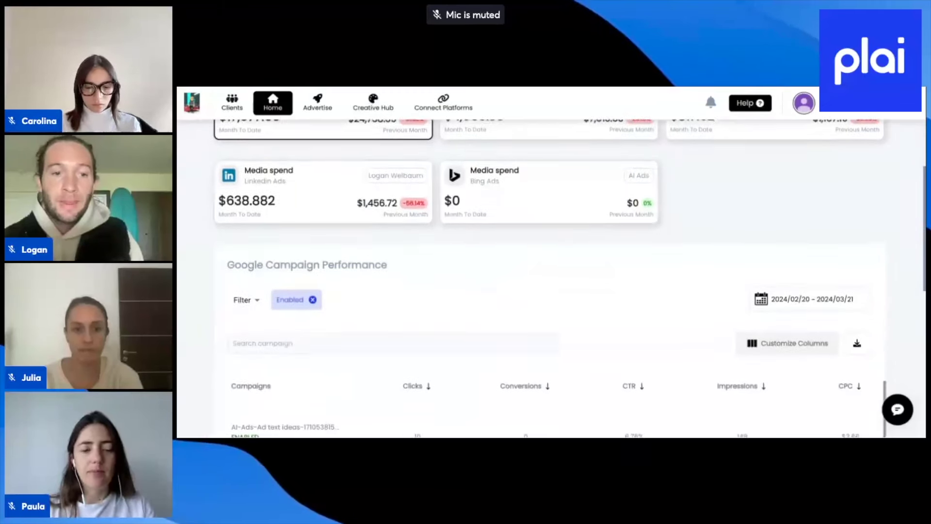
pyautogui.scroll(-1, 354, 297)
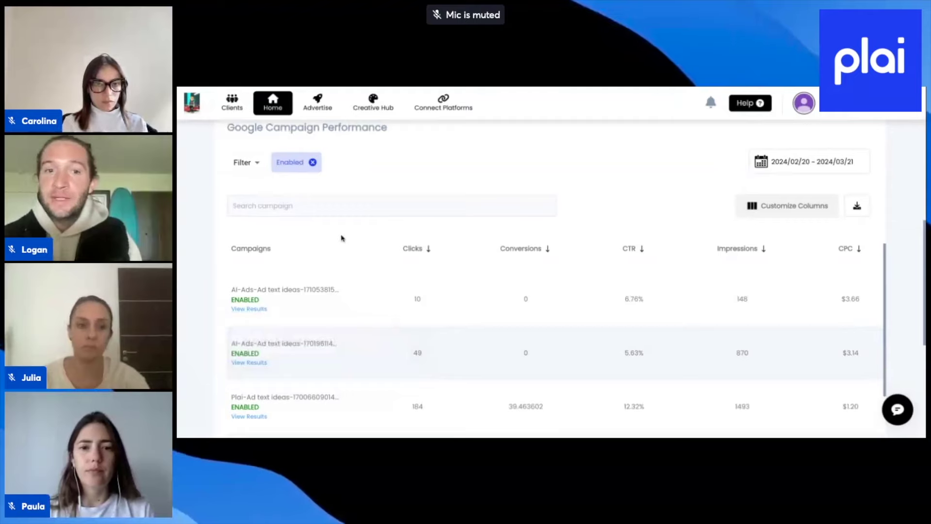
# - Open the Advertise page and review the ad channels and recent ad cards, including the Google Search Max conversion test
pyautogui.click(320, 109)
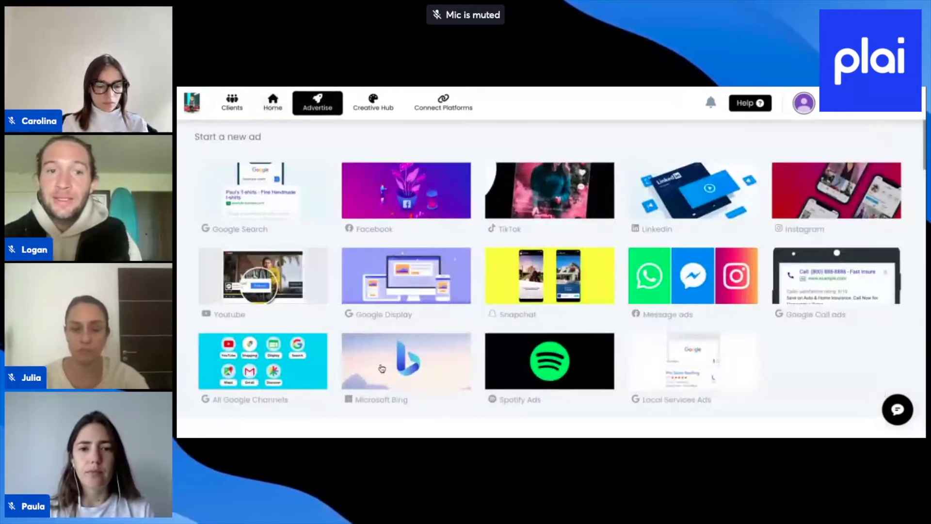
pyautogui.scroll(-4, 382, 368)
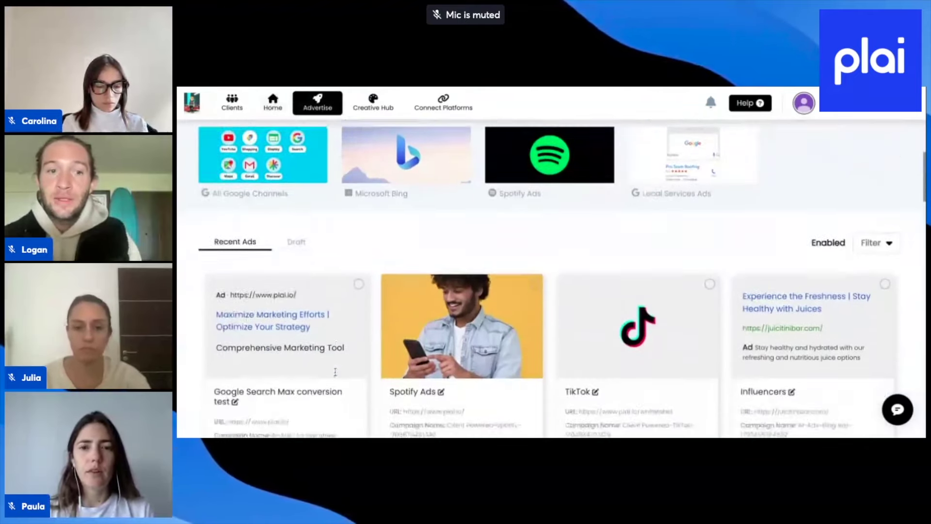
pyautogui.scroll(-2, 335, 371)
pyautogui.scroll(-1, 293, 387)
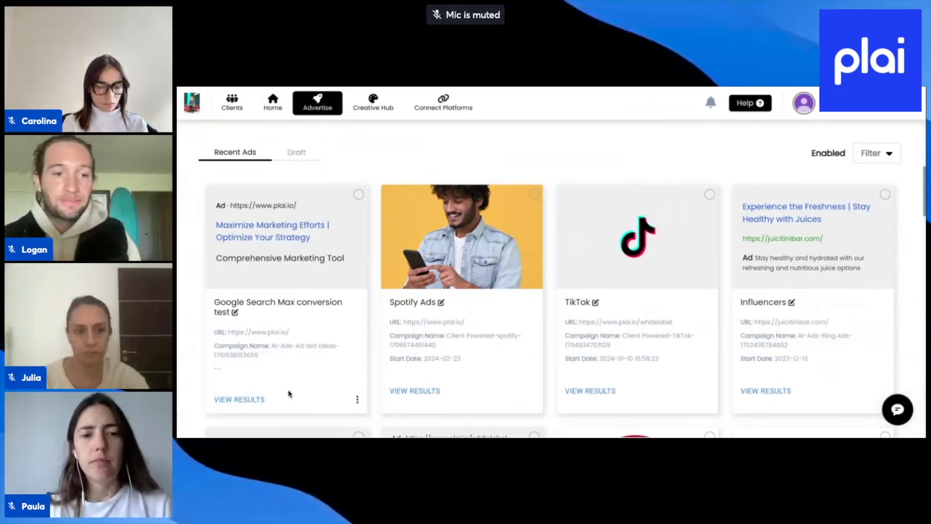
pyautogui.scroll(-1, 289, 394)
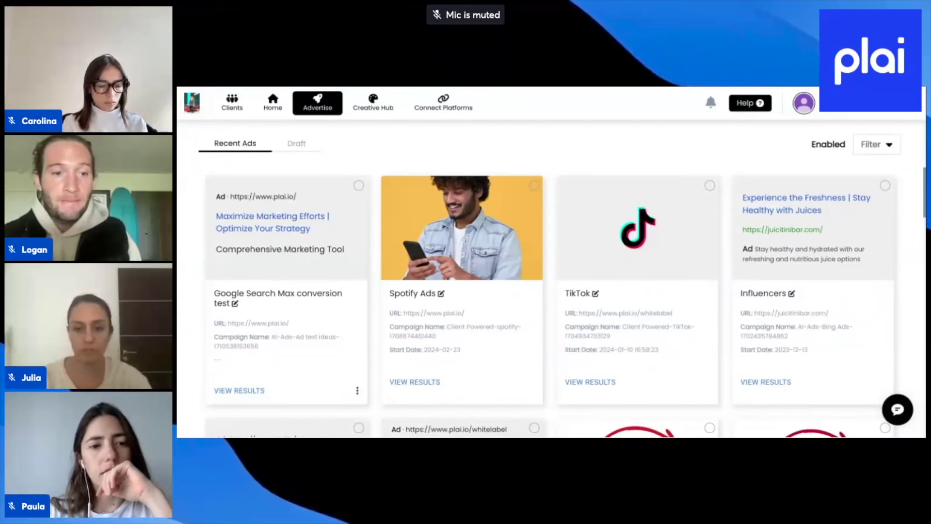
pyautogui.scroll(1, 548, 286)
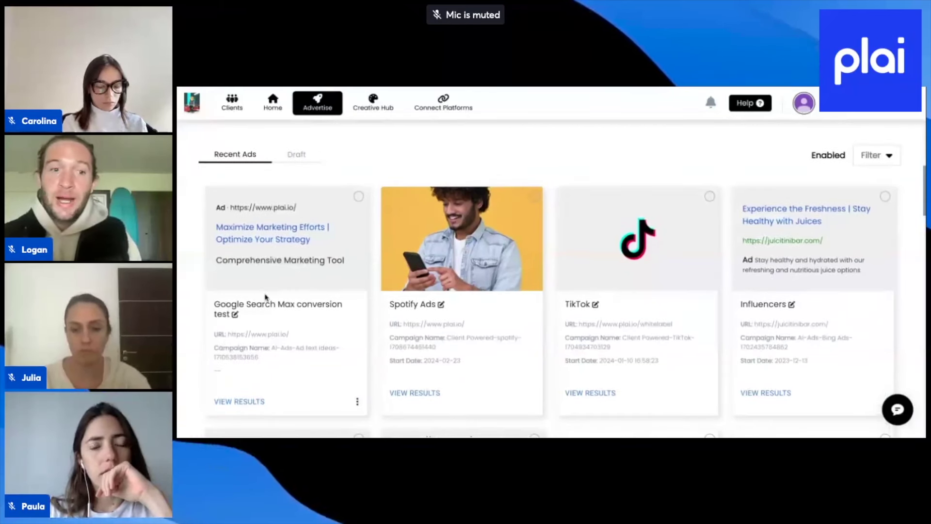
pyautogui.scroll(1, 309, 299)
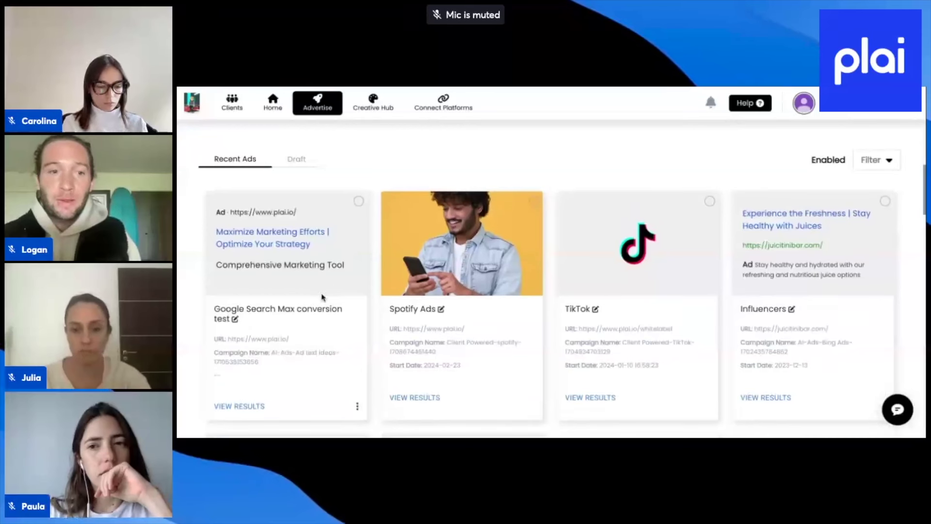
pyautogui.scroll(5, 326, 299)
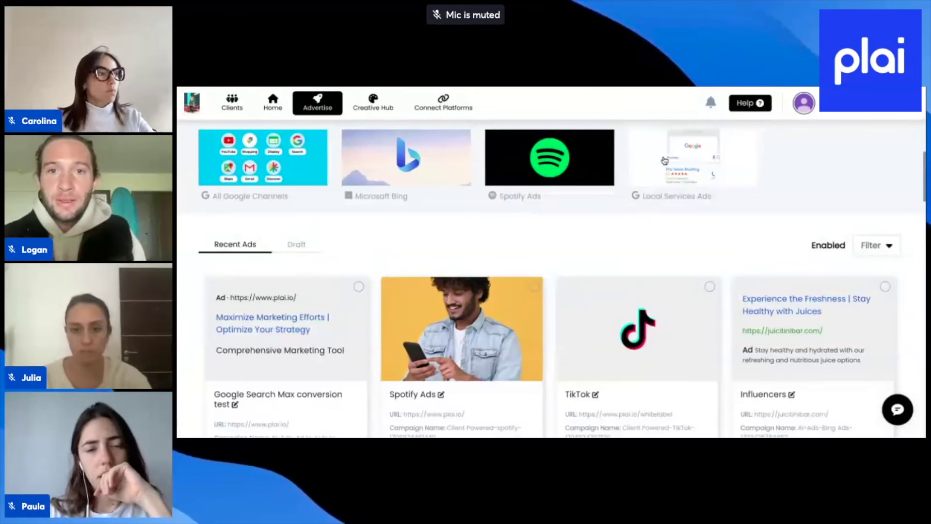
# - Start a Local Services Ads setup and confirm that the business is in the eligible categories list
pyautogui.click(660, 180)
pyautogui.scroll(-5, 523, 245)
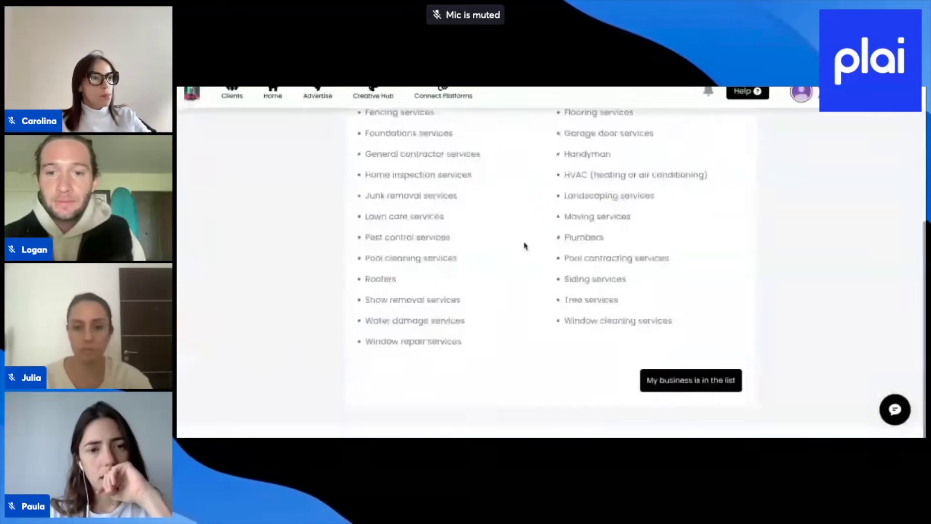
pyautogui.click(676, 391)
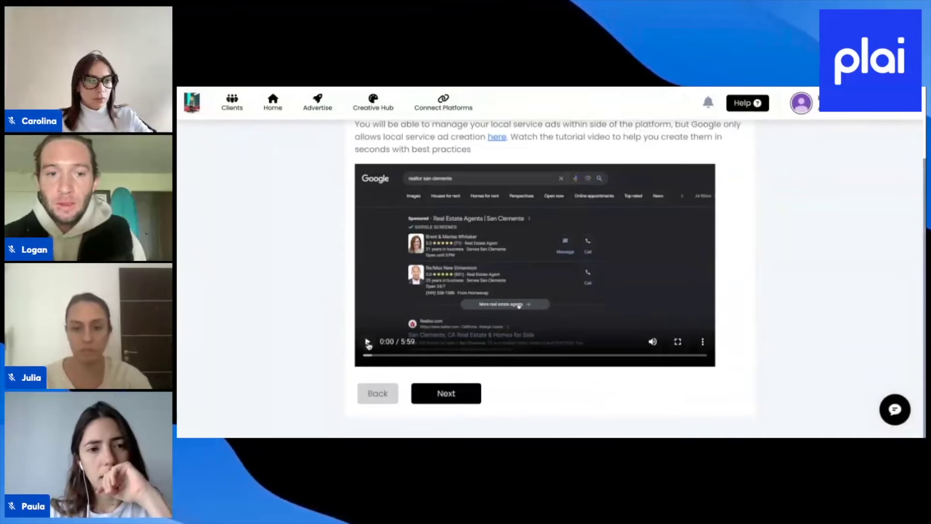
# - Mute the tutorial video and show its ad preview section at 3:53 and weekly budget section at 4:33
pyautogui.click(653, 341)
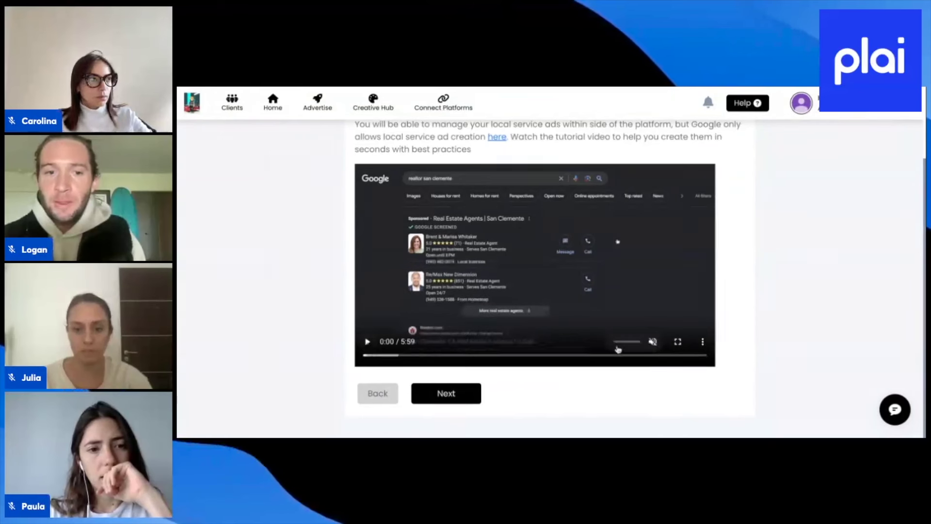
pyautogui.click(587, 356)
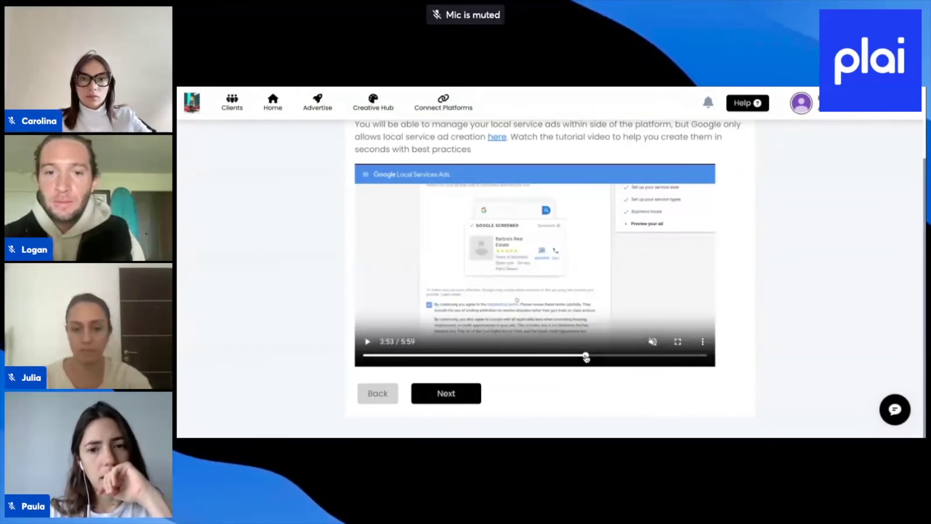
pyautogui.moveTo(586, 358); pyautogui.dragTo(624, 363)
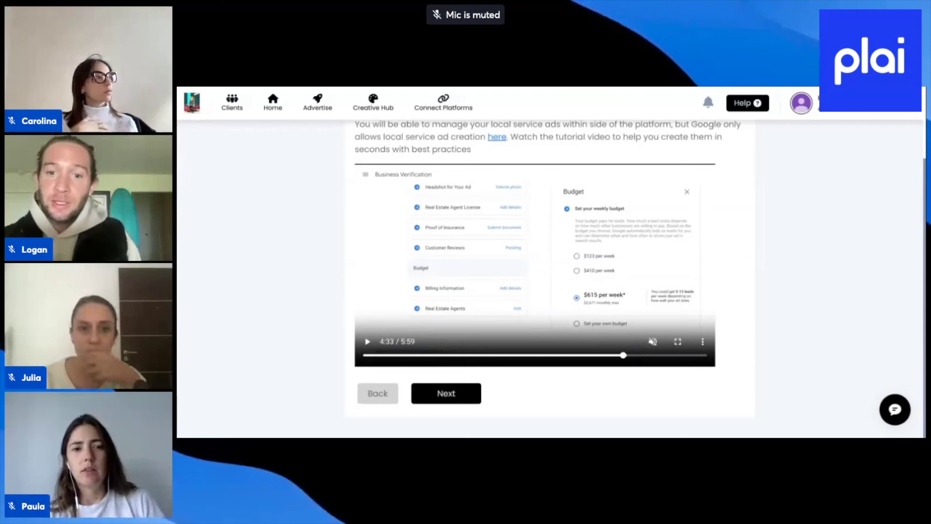
# - Examine the service selection section of the tutorial video at 3:09 and 2:57, and the business hours section at 3:30
pyautogui.moveTo(623, 356); pyautogui.dragTo(547, 359)
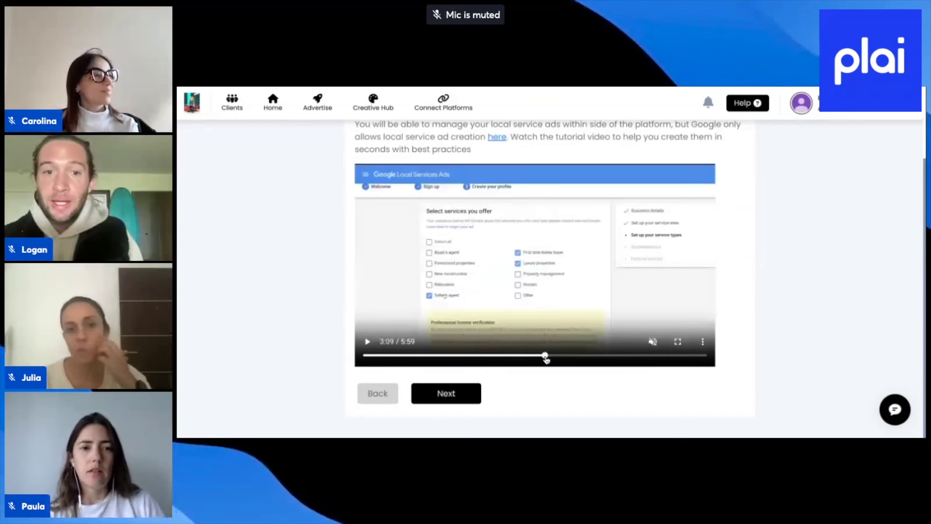
pyautogui.moveTo(545, 355); pyautogui.dragTo(534, 357)
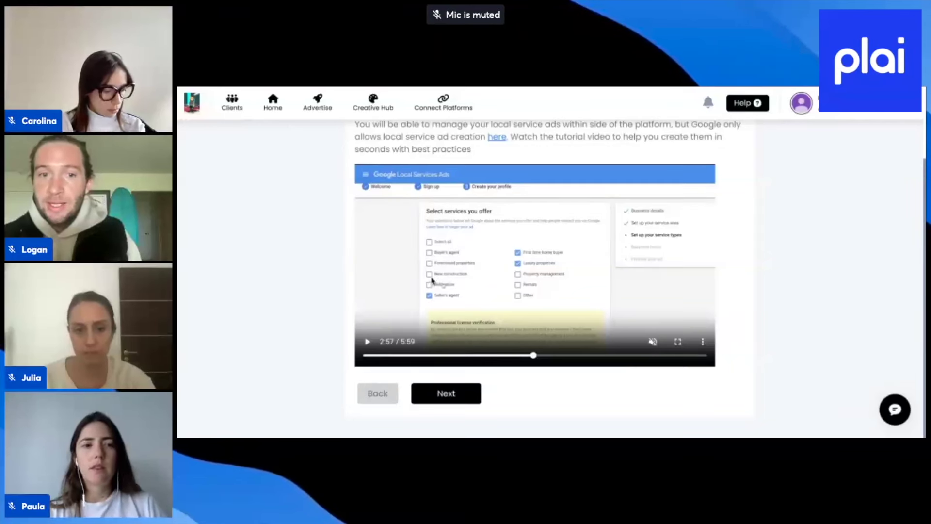
pyautogui.moveTo(533, 357); pyautogui.dragTo(565, 359)
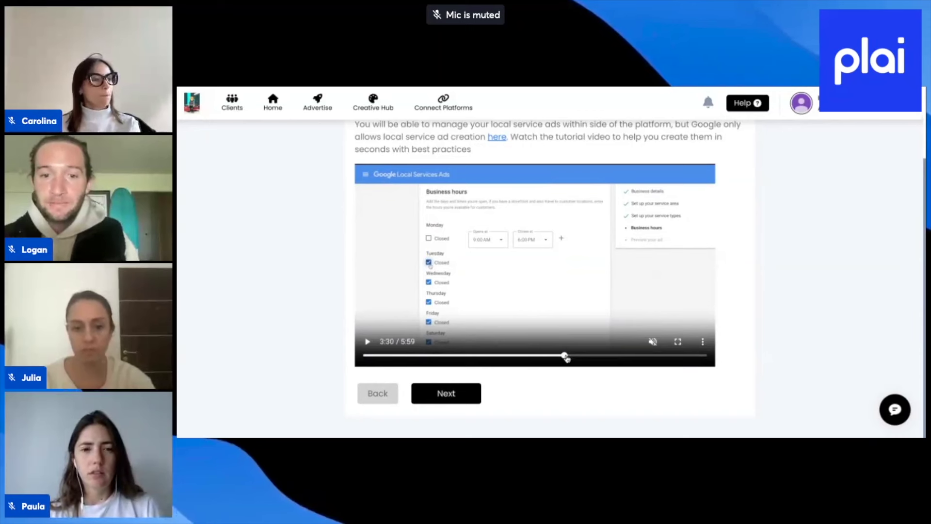
# - Examine the tutorial video's business details, service area and business verification sections at 1:26, 2:18 and 4:22
pyautogui.click(566, 356)
pyautogui.moveTo(566, 355); pyautogui.dragTo(449, 355)
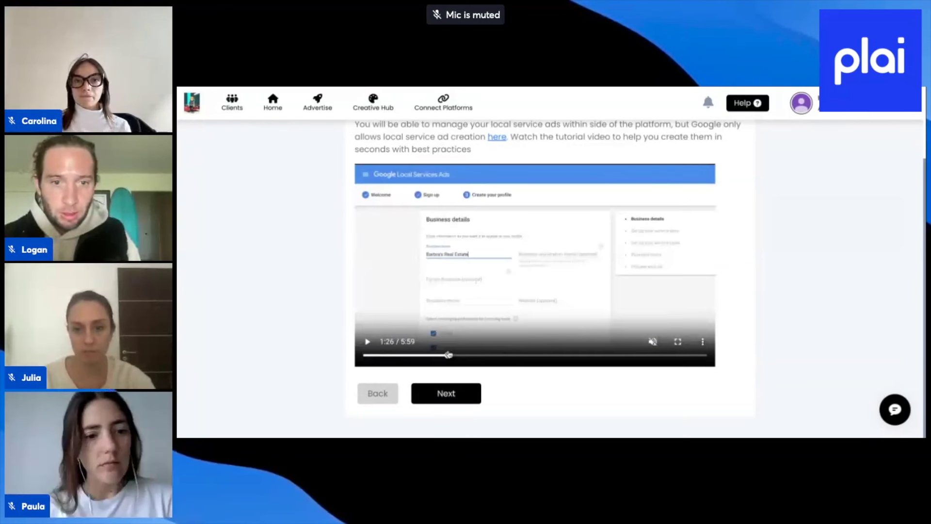
pyautogui.moveTo(449, 355); pyautogui.dragTo(497, 358)
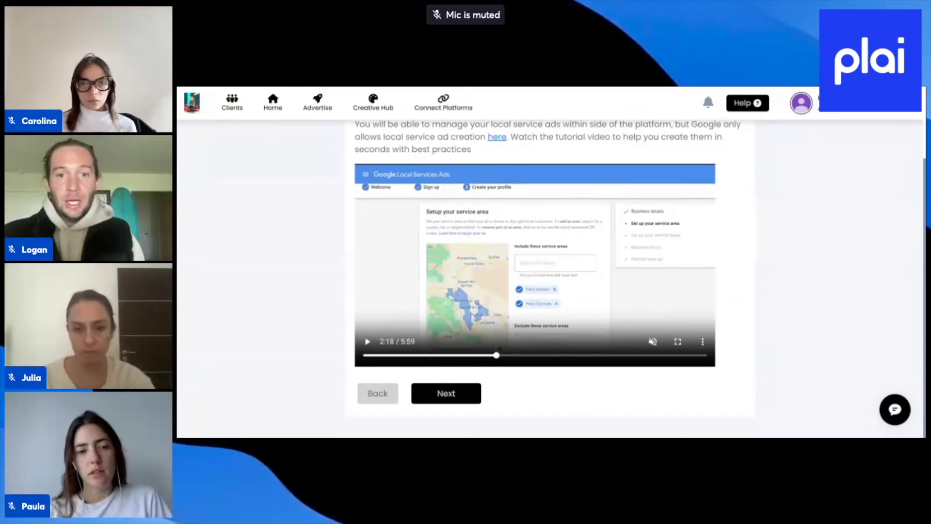
pyautogui.moveTo(499, 357); pyautogui.dragTo(614, 364)
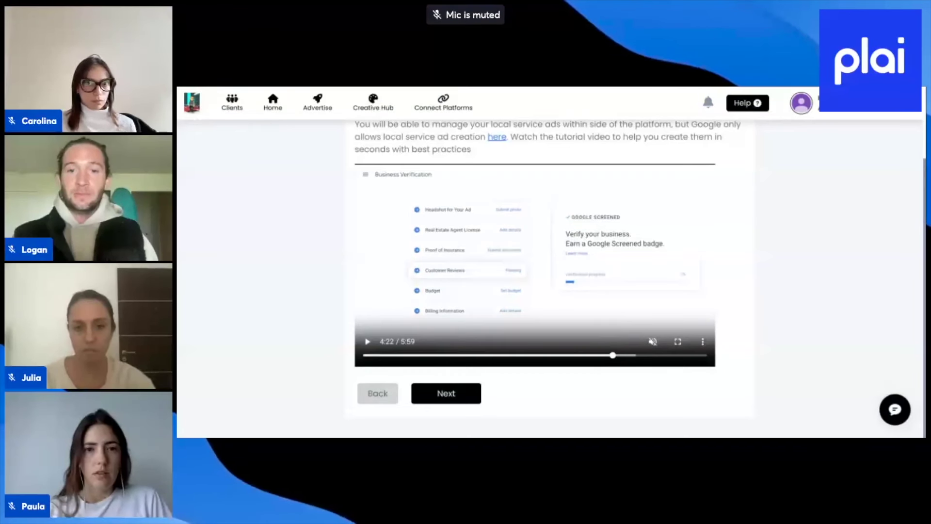
# - Rewind the tutorial video to 0:22 and switch back to Google's Local Services Ads eligibility form
pyautogui.moveTo(613, 355); pyautogui.dragTo(388, 355)
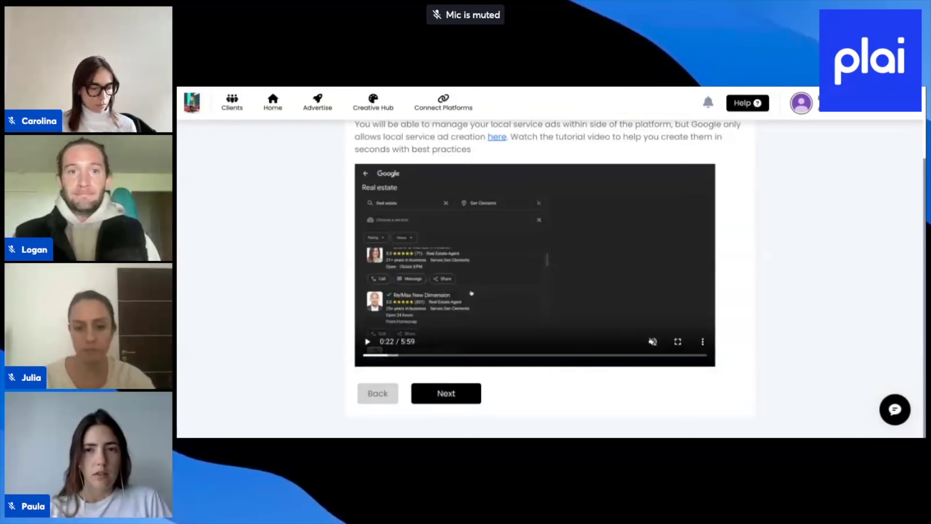
pyautogui.hotkey('ctrl', 'Tab')
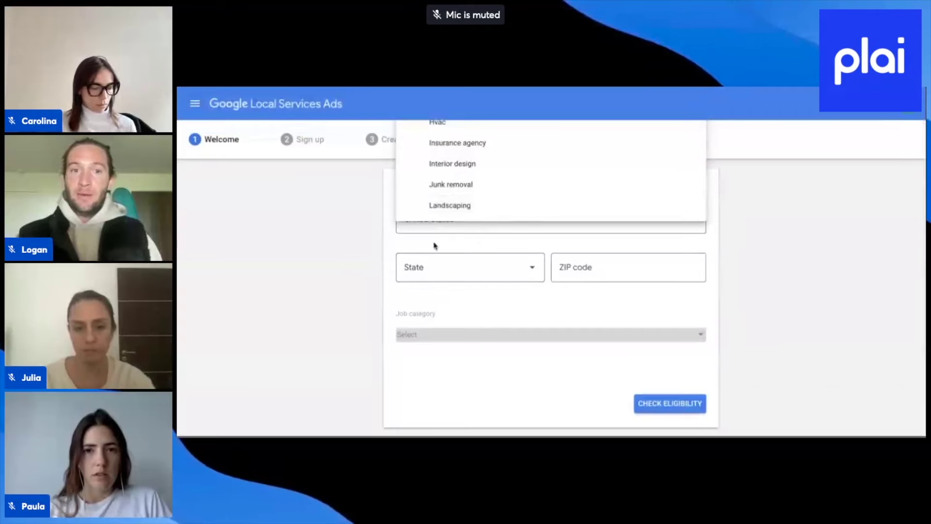
# - Examine the job categories on the eligibility form from Acupuncture down to Solar energy contractor, and close the list
pyautogui.click(435, 246)
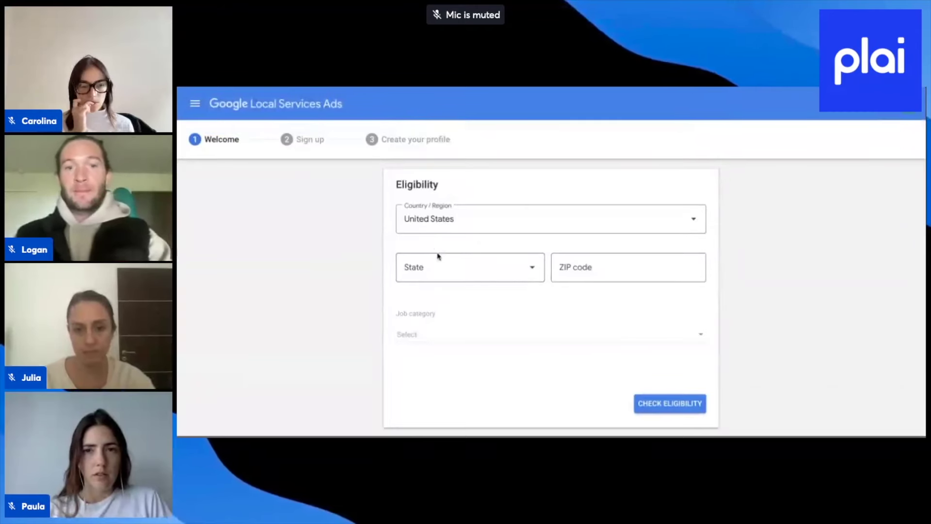
pyautogui.click(447, 334)
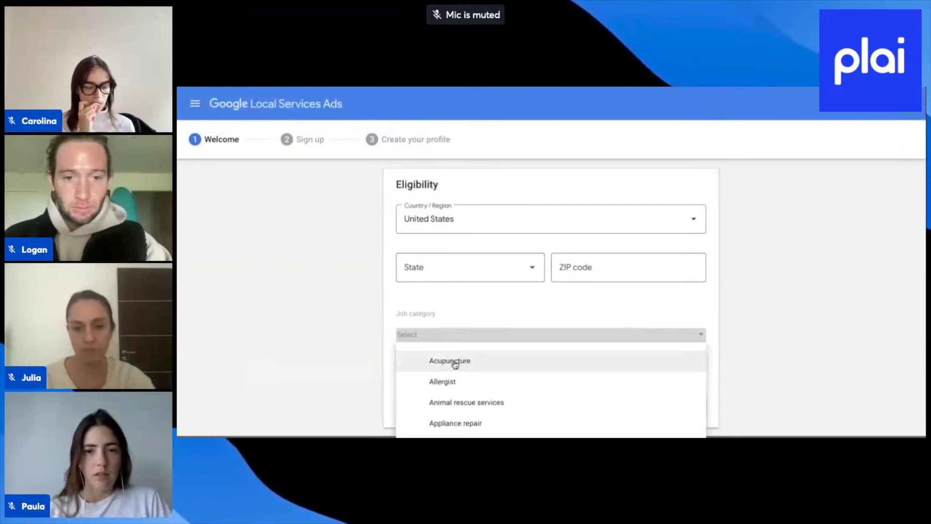
pyautogui.scroll(-1, 455, 365)
pyautogui.scroll(-1, 507, 312)
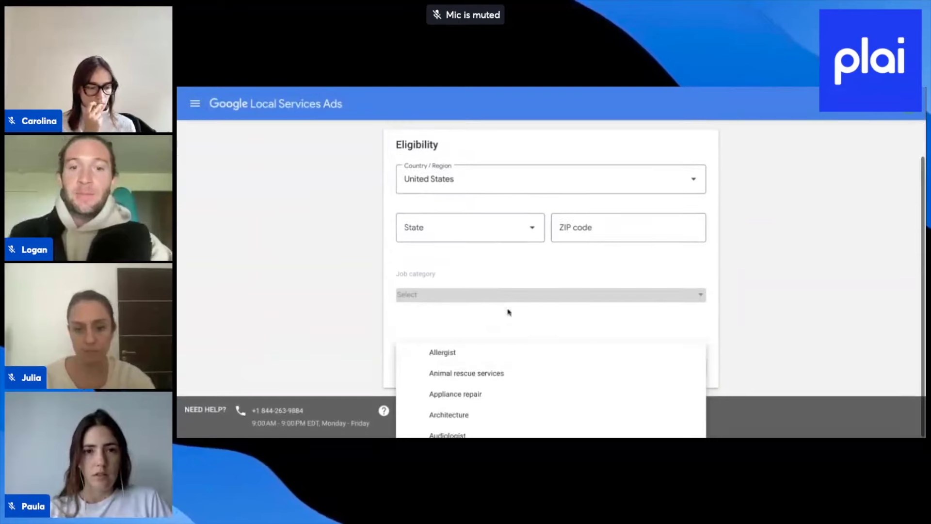
pyautogui.scroll(-1, 491, 373)
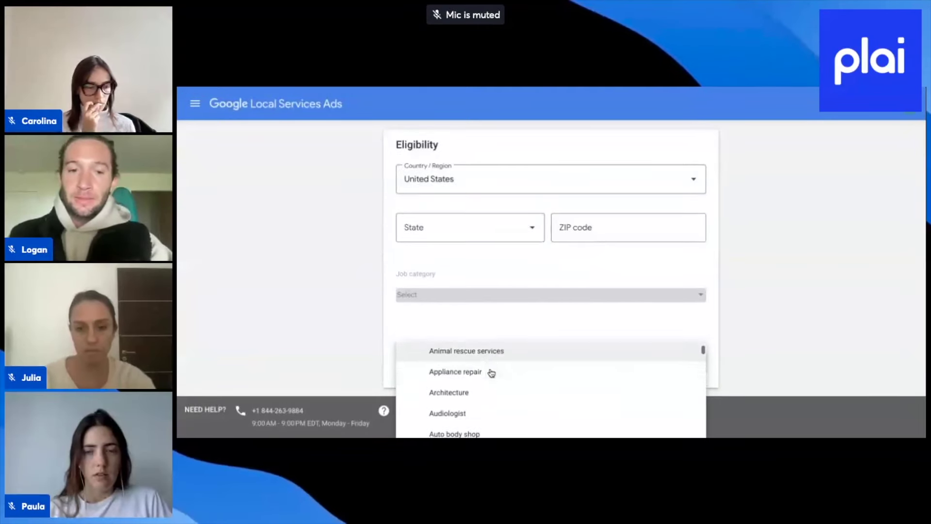
pyautogui.scroll(-10, 492, 372)
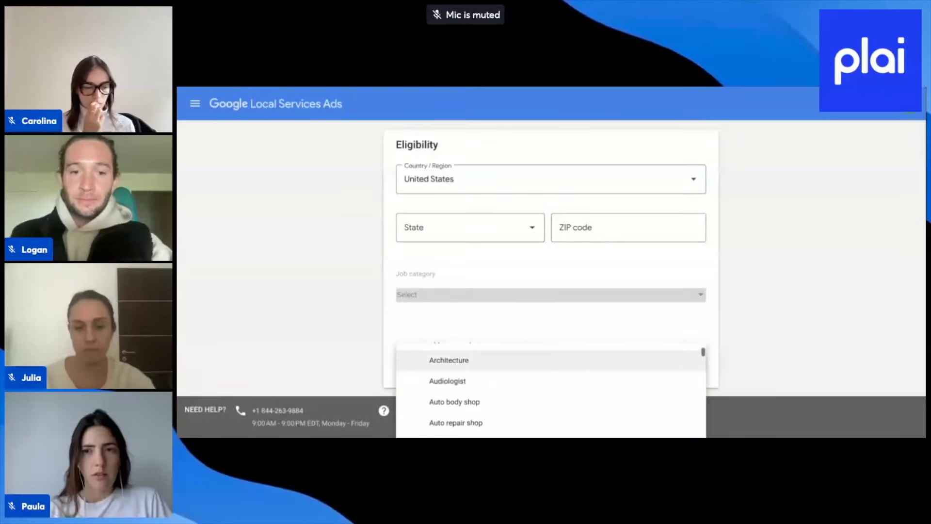
pyautogui.scroll(-4, 491, 373)
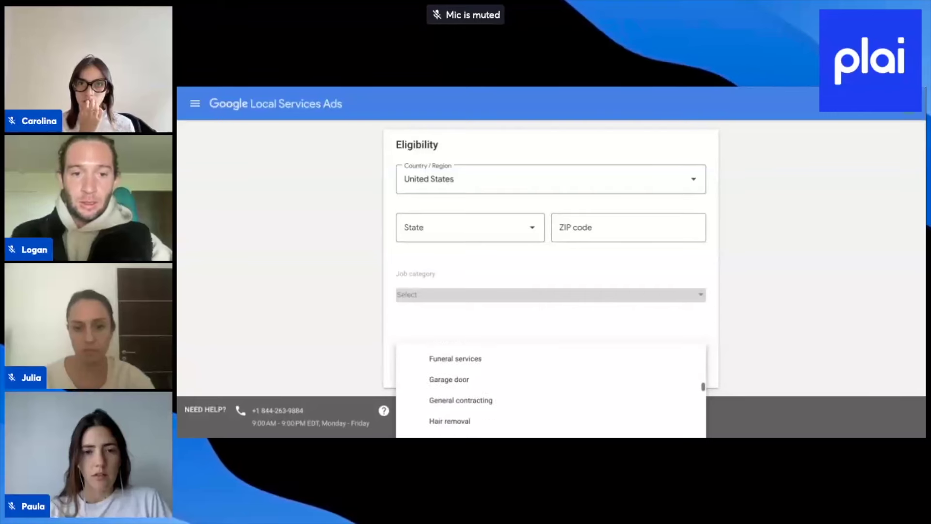
pyautogui.scroll(-2, 491, 372)
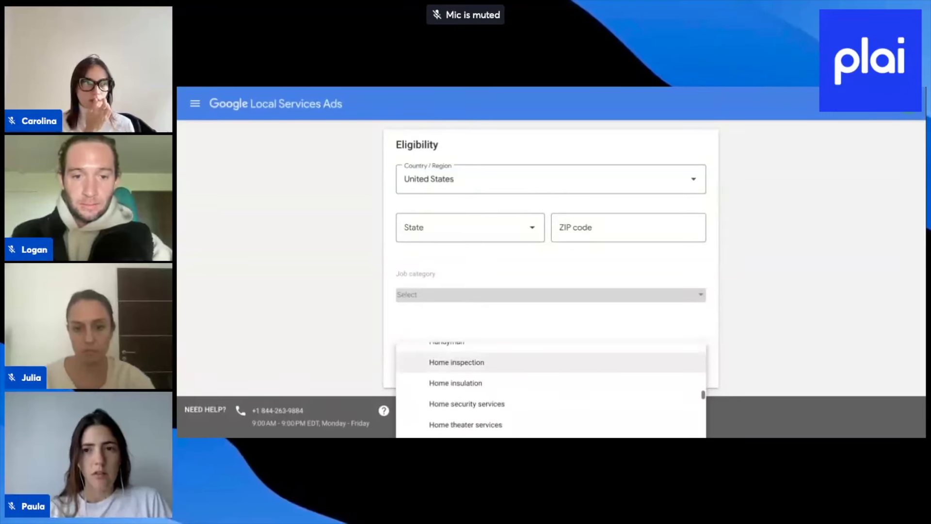
pyautogui.scroll(-3, 572, 380)
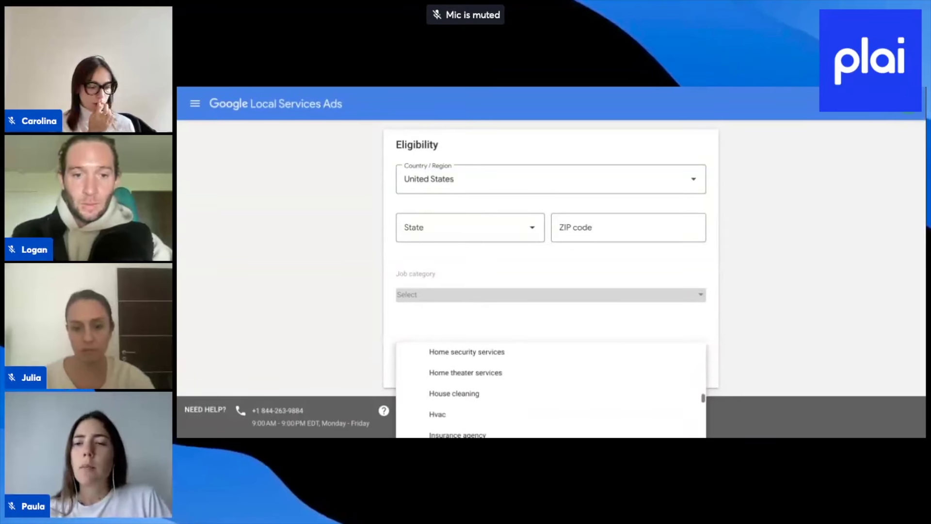
pyautogui.scroll(-12, 584, 388)
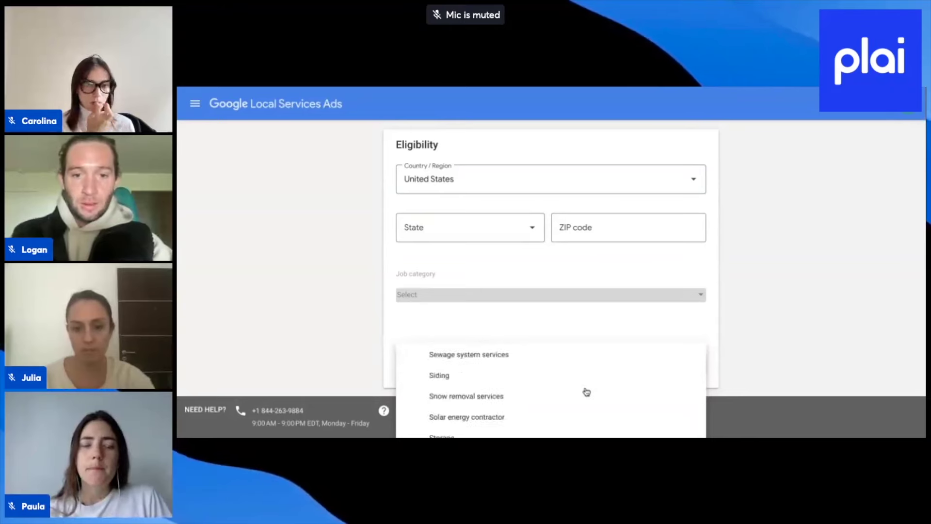
pyautogui.click(765, 312)
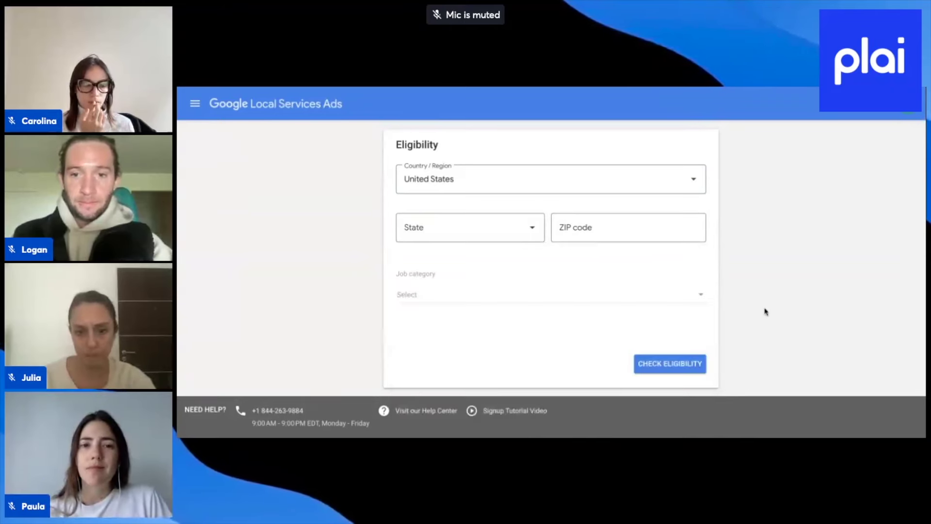
# - Reopen the job category list and examine its final entries, from Yoga back up to Sewage system services
pyautogui.click(694, 295)
pyautogui.scroll(-2, 597, 351)
pyautogui.scroll(-15, 597, 350)
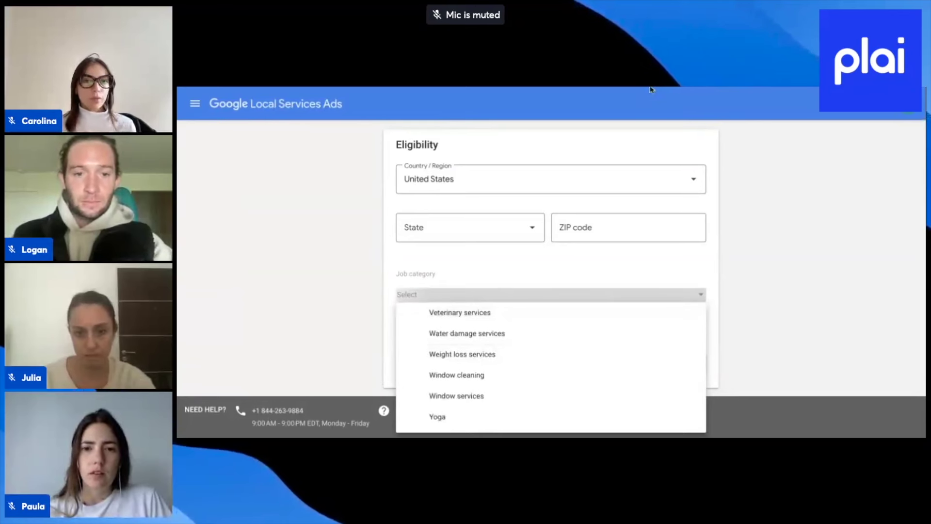
pyautogui.scroll(1, 498, 388)
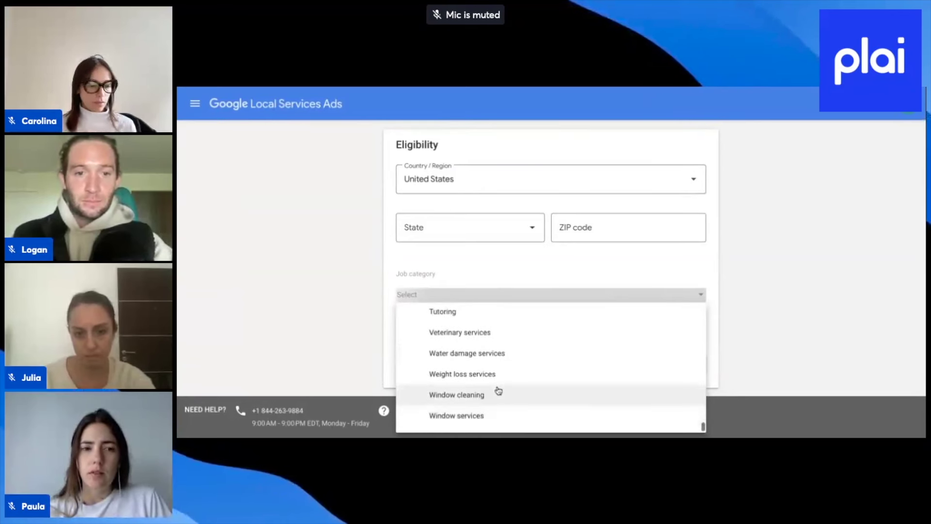
pyautogui.scroll(5, 498, 390)
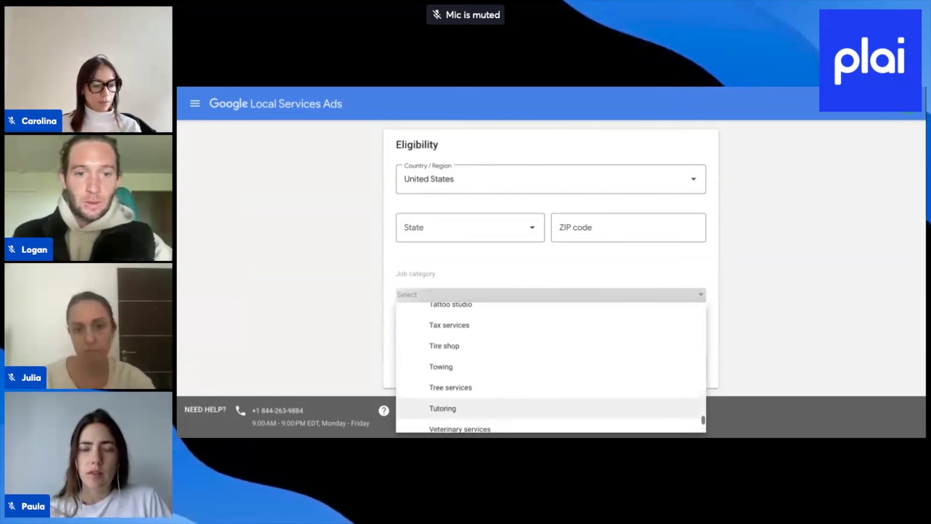
pyautogui.scroll(1, 499, 408)
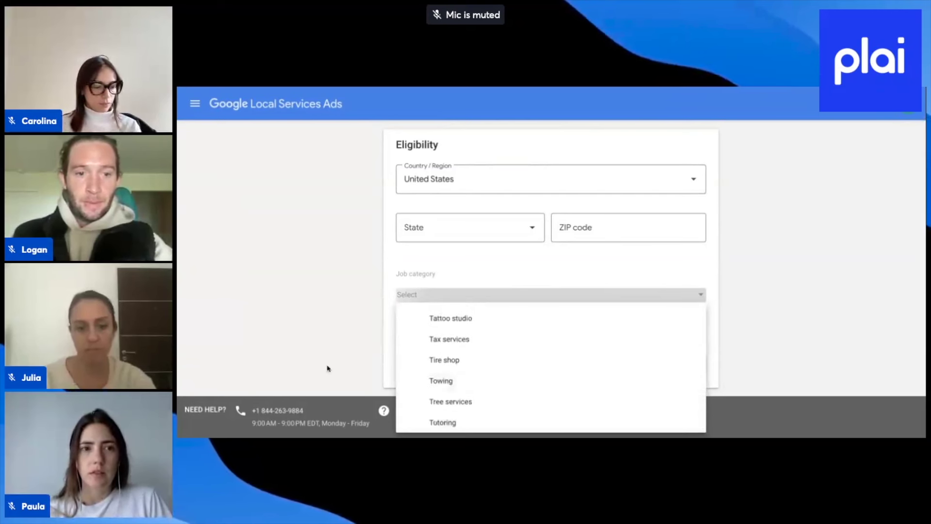
pyautogui.scroll(1, 582, 381)
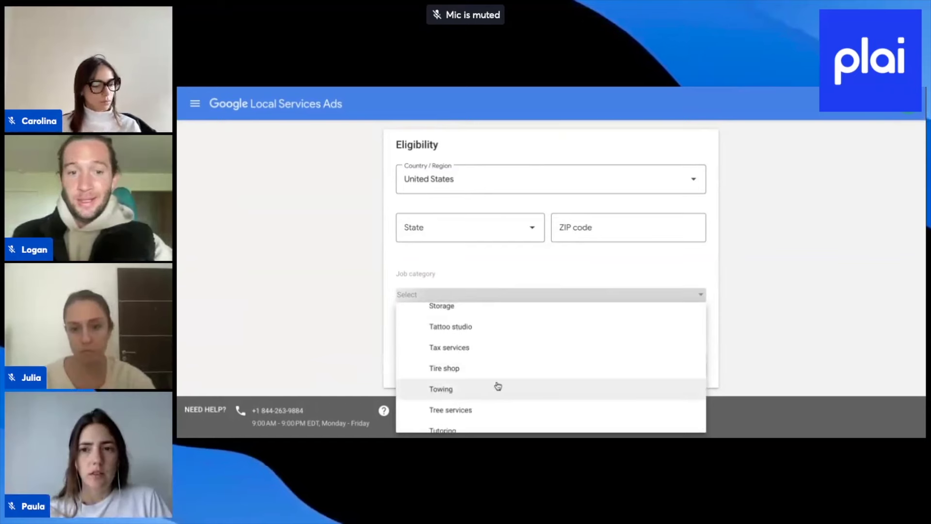
pyautogui.scroll(1, 499, 386)
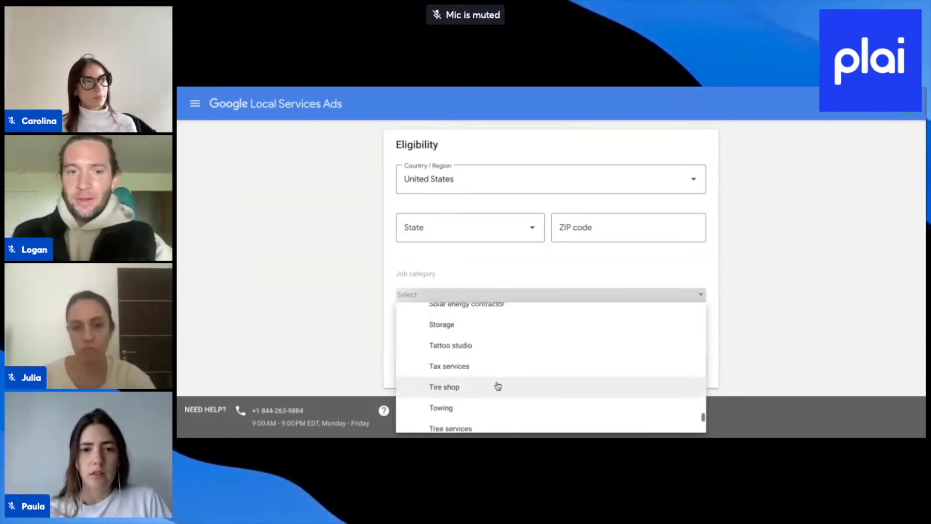
pyautogui.scroll(3, 498, 368)
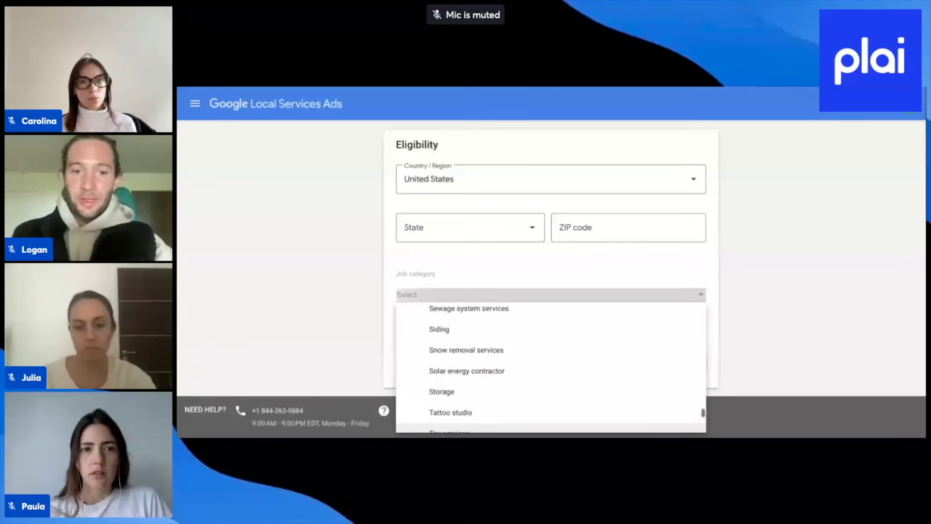
# - Examine the job categories from Roofing back up to Painting, including plumbing, pet services and pest control
pyautogui.scroll(4, 498, 388)
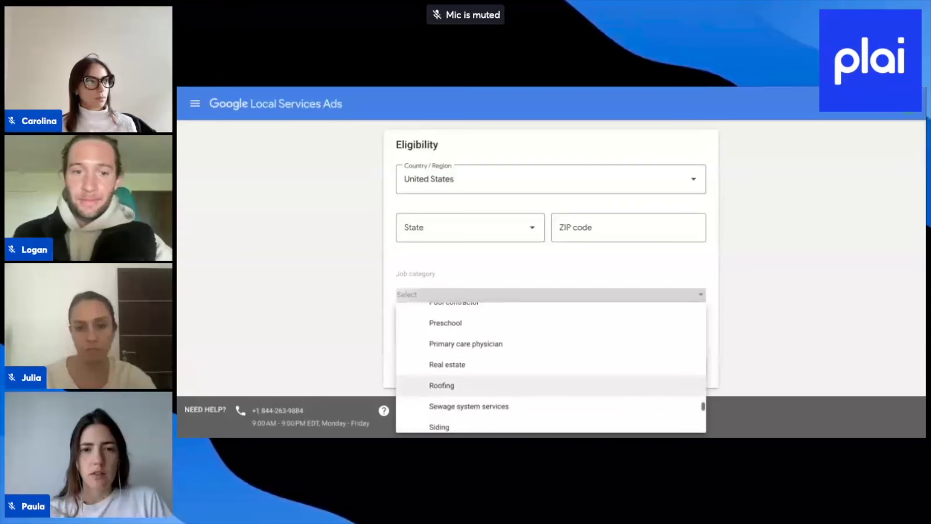
pyautogui.scroll(1, 498, 386)
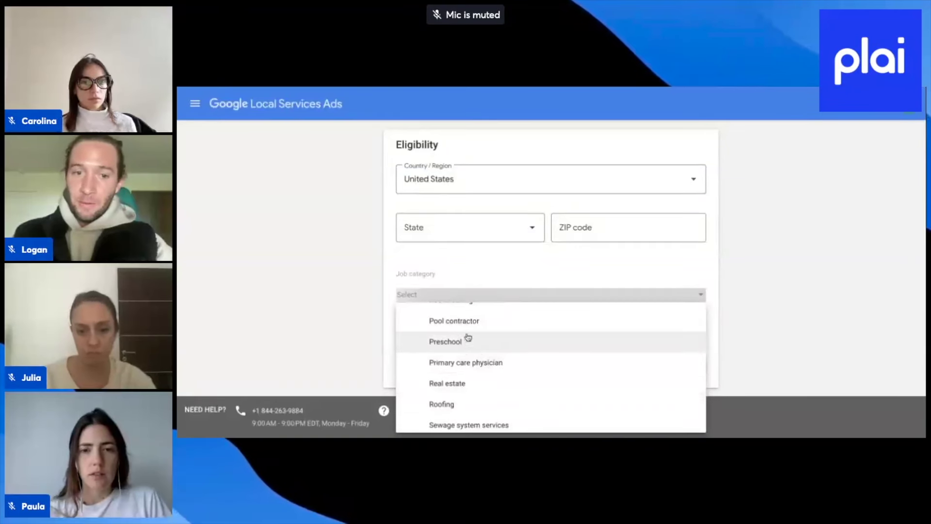
pyautogui.scroll(1, 469, 339)
pyautogui.scroll(2, 470, 362)
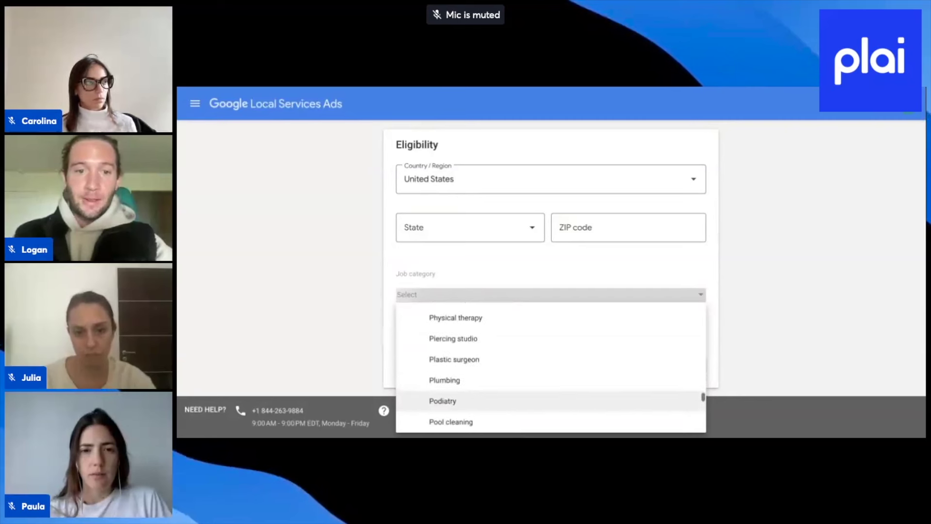
pyautogui.scroll(1, 469, 371)
pyautogui.scroll(3, 551, 367)
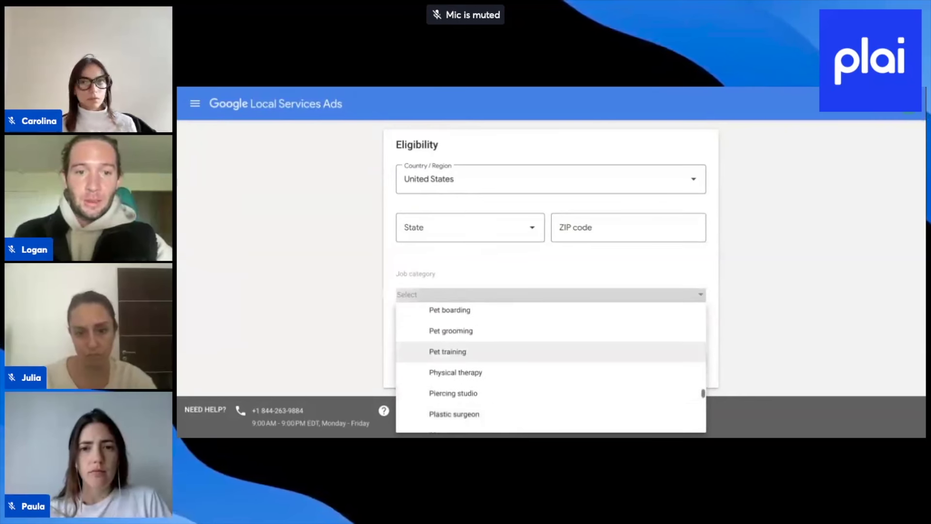
pyautogui.scroll(1, 551, 369)
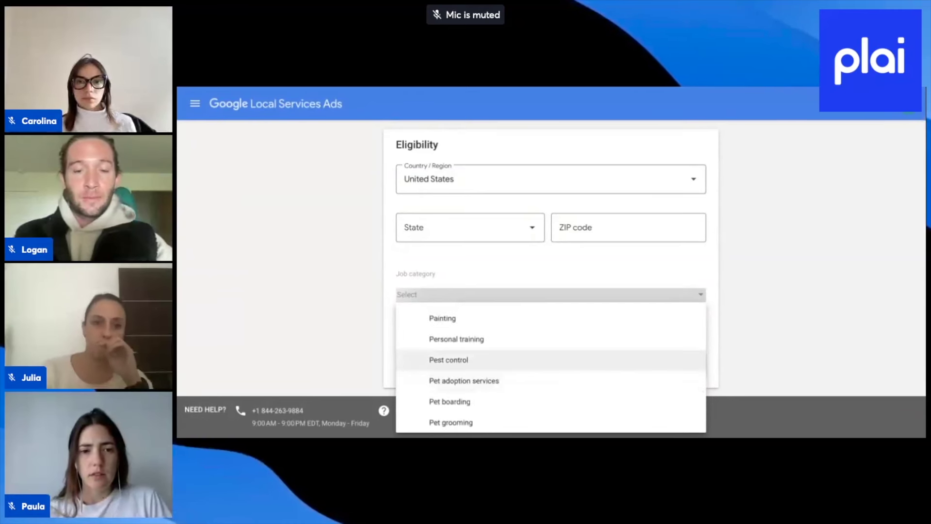
# - Examine the remaining job categories from Orthodontist back up to Auto repair shop, including law, home services and child care
pyautogui.scroll(12, 468, 377)
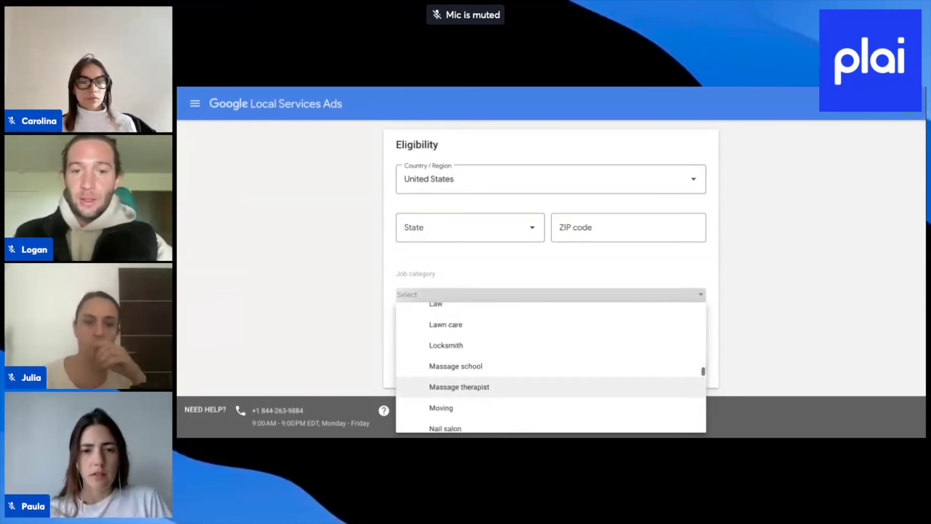
pyautogui.scroll(1, 468, 377)
pyautogui.scroll(3, 466, 383)
pyautogui.scroll(-5, 467, 384)
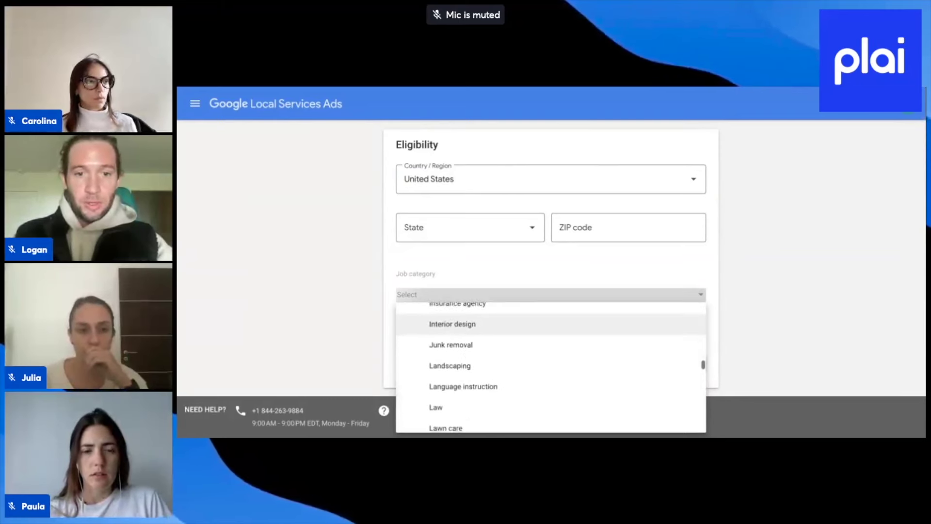
pyautogui.scroll(-10, 467, 383)
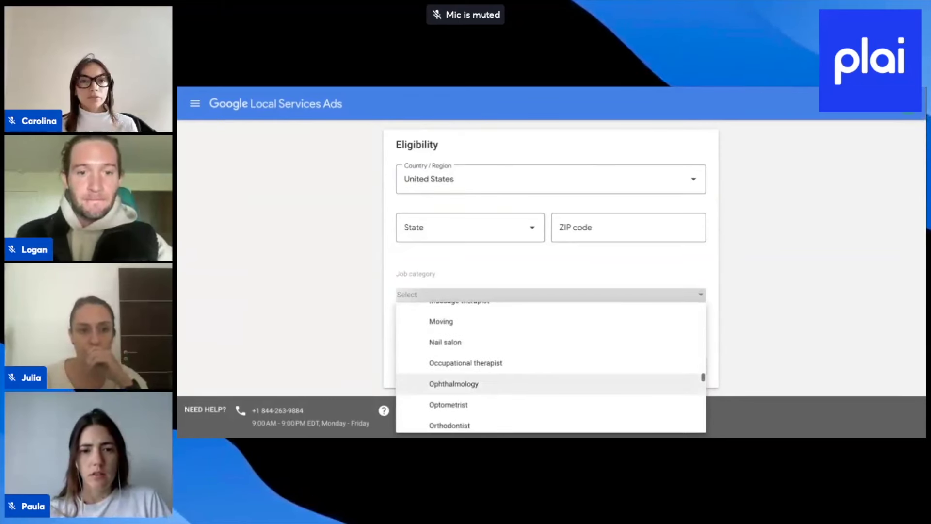
pyautogui.scroll(10, 467, 383)
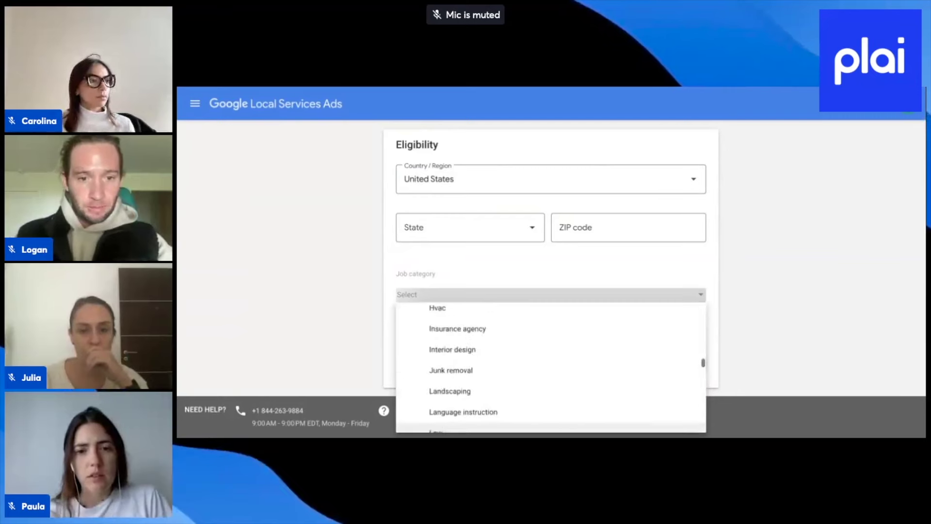
pyautogui.scroll(5, 466, 412)
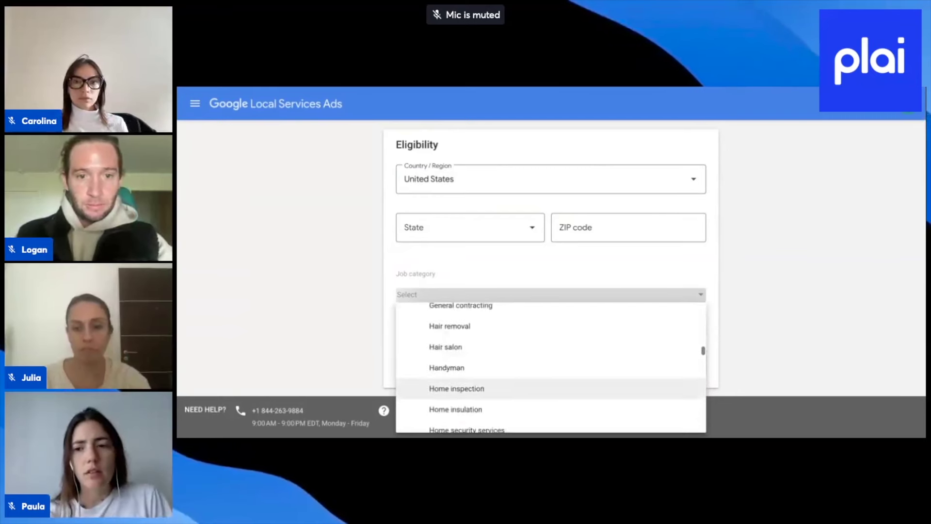
pyautogui.scroll(4, 467, 412)
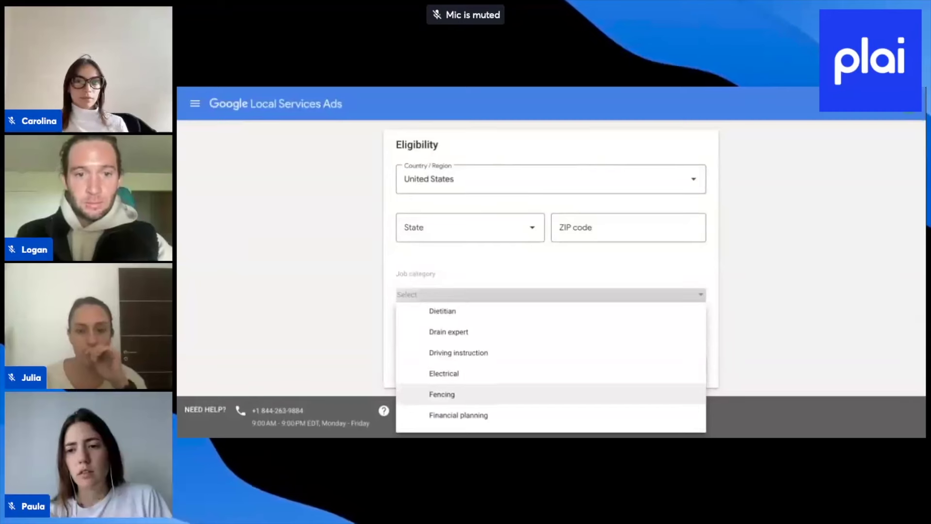
pyautogui.scroll(2, 452, 412)
pyautogui.scroll(3, 472, 369)
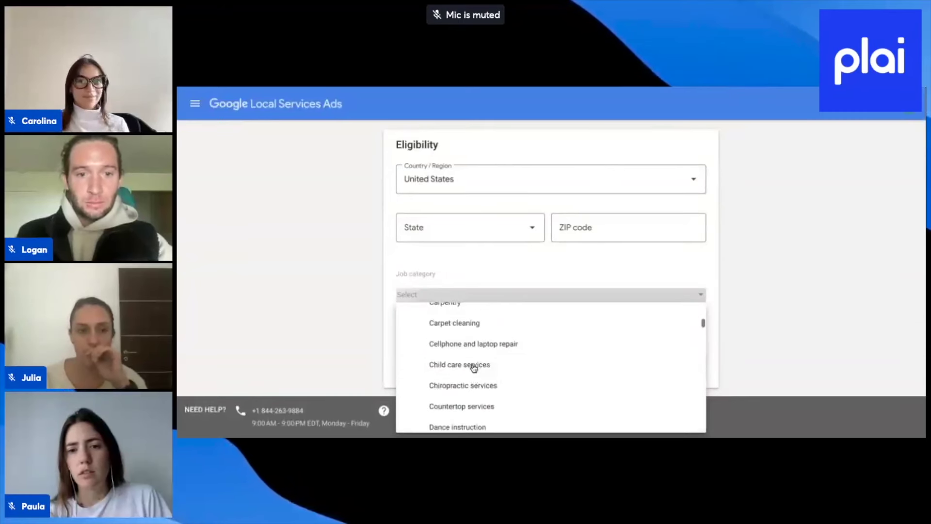
pyautogui.scroll(3, 474, 369)
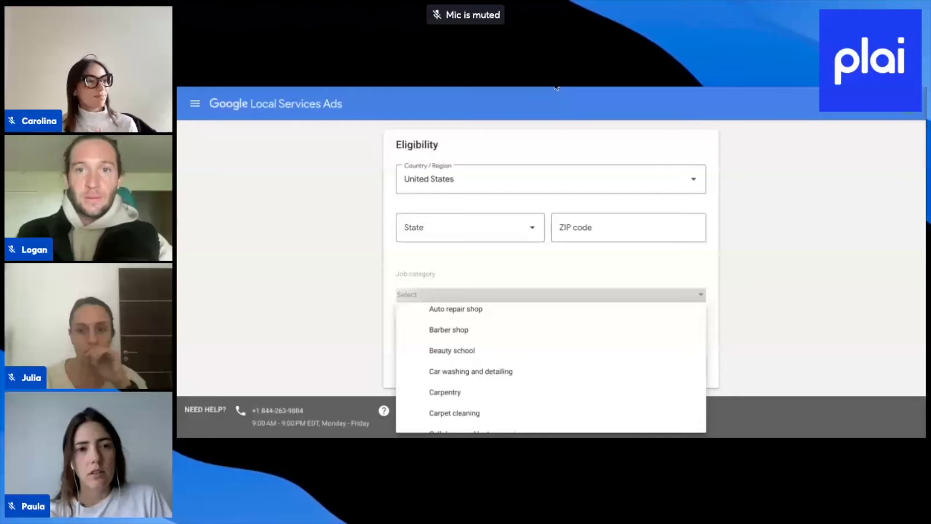
# - Close Google's eligibility form, return to Plai's Home dashboard and examine the Google Campaign Performance table
pyautogui.hotkey('ctrl', 'w')
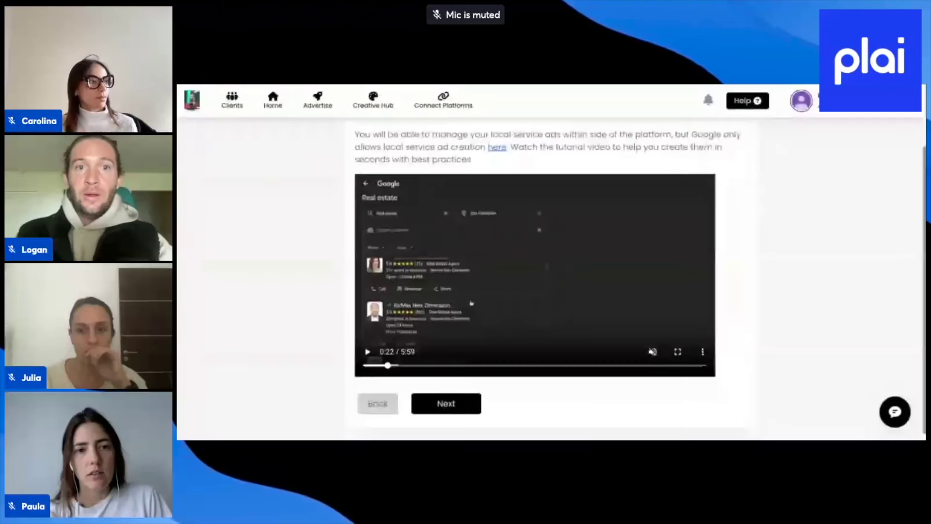
pyautogui.click(273, 111)
pyautogui.scroll(-1, 354, 272)
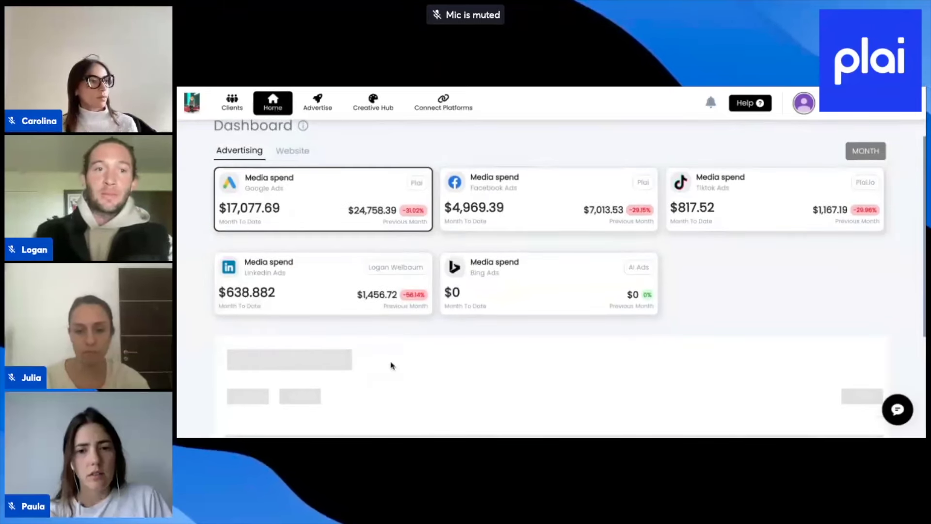
pyautogui.scroll(-4, 391, 364)
pyautogui.scroll(-2, 393, 366)
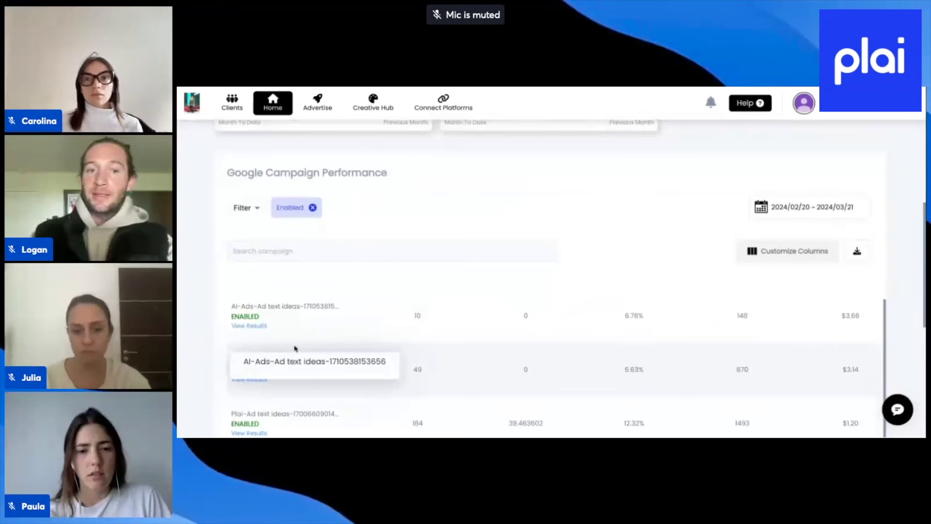
pyautogui.scroll(1, 295, 323)
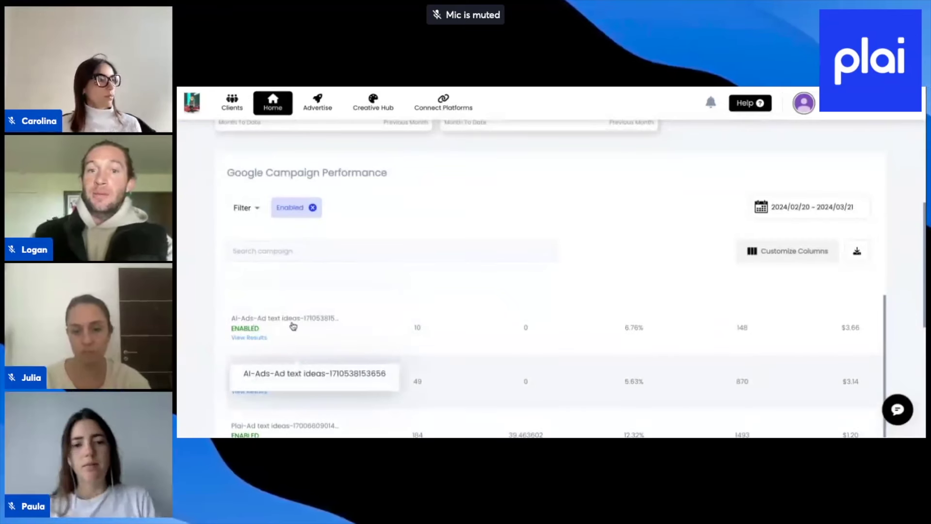
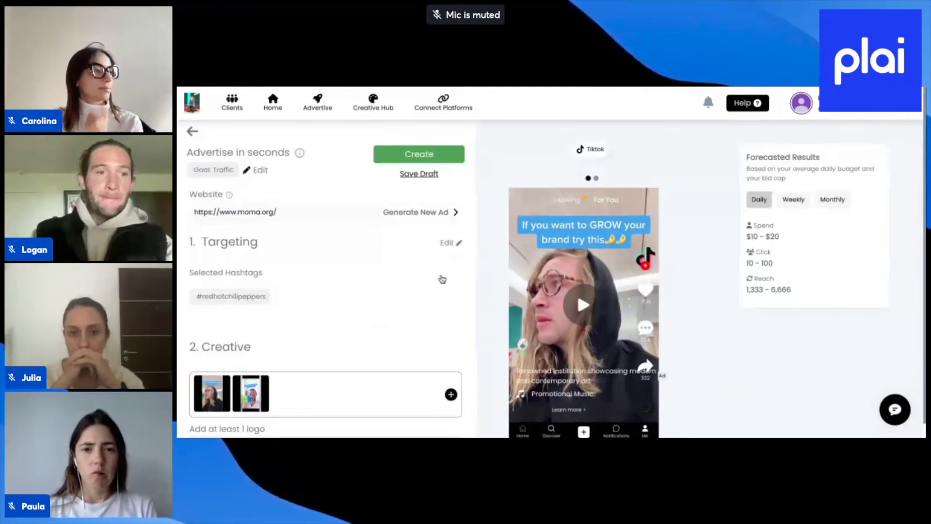
# - Open the AI video creator from the TikTok ad's Creative section and return from the earlier generated clip to its input form
pyautogui.scroll(-1, 390, 302)
pyautogui.scroll(-2, 367, 363)
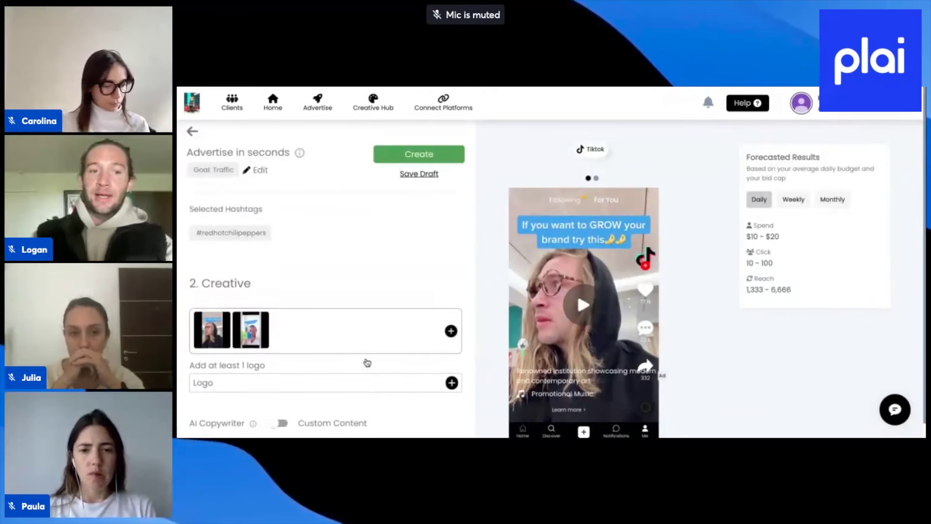
pyautogui.scroll(-1, 367, 363)
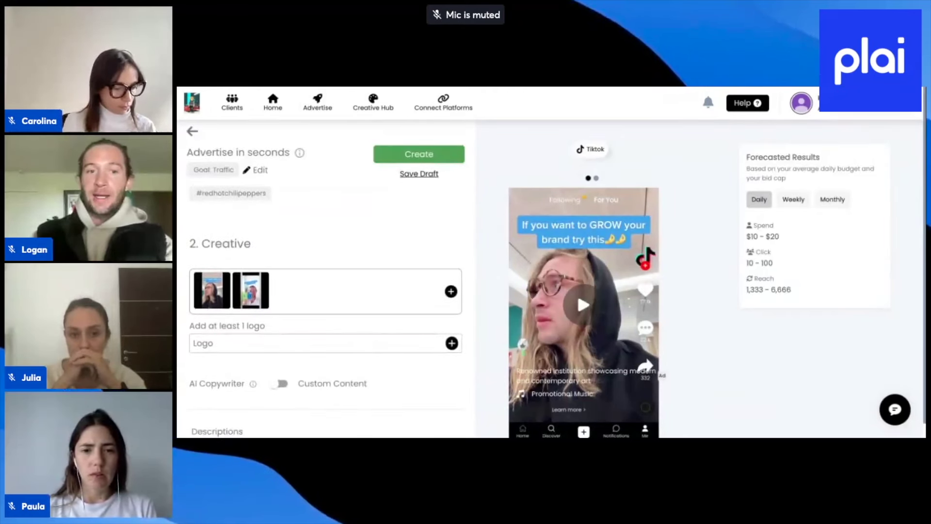
pyautogui.click(374, 295)
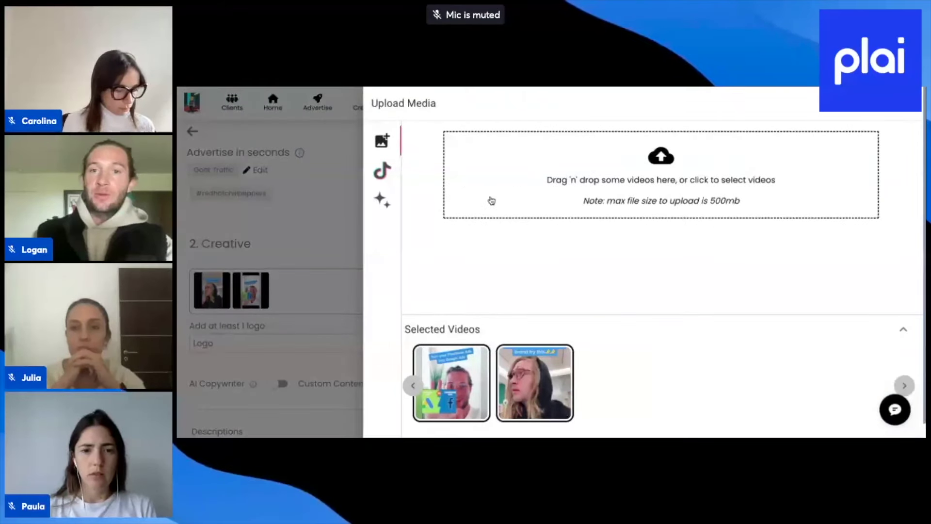
pyautogui.click(386, 206)
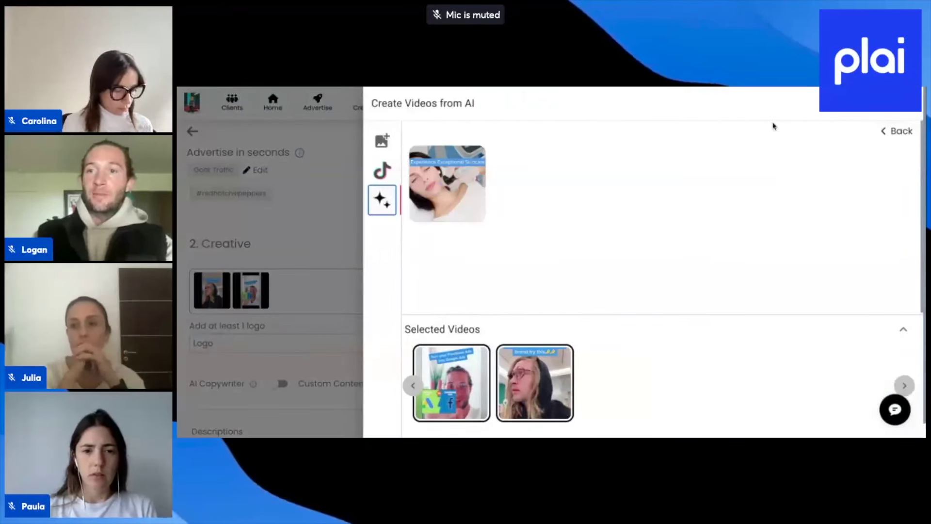
pyautogui.click(901, 130)
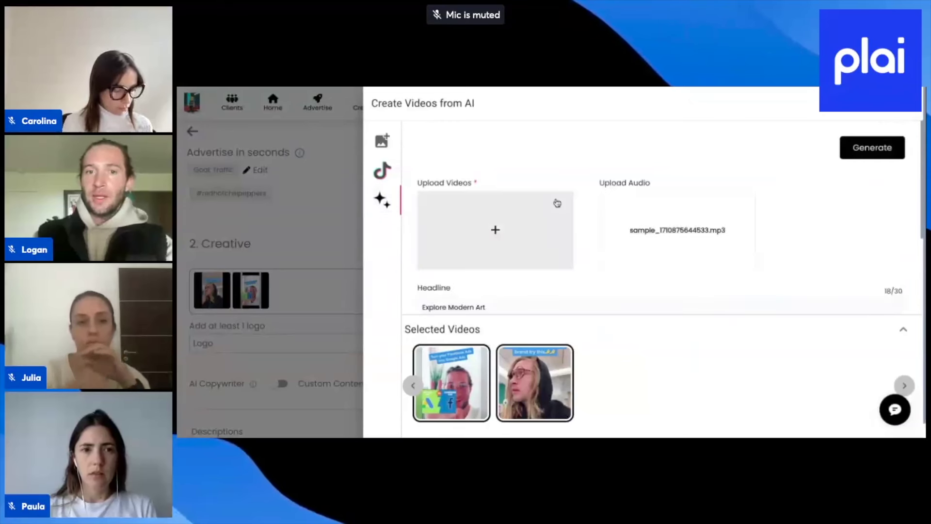
# - Search Shutterstock for "dog vertical" and choose the clip of the golden-brown dog resting by the window as the source video
pyautogui.click(498, 226)
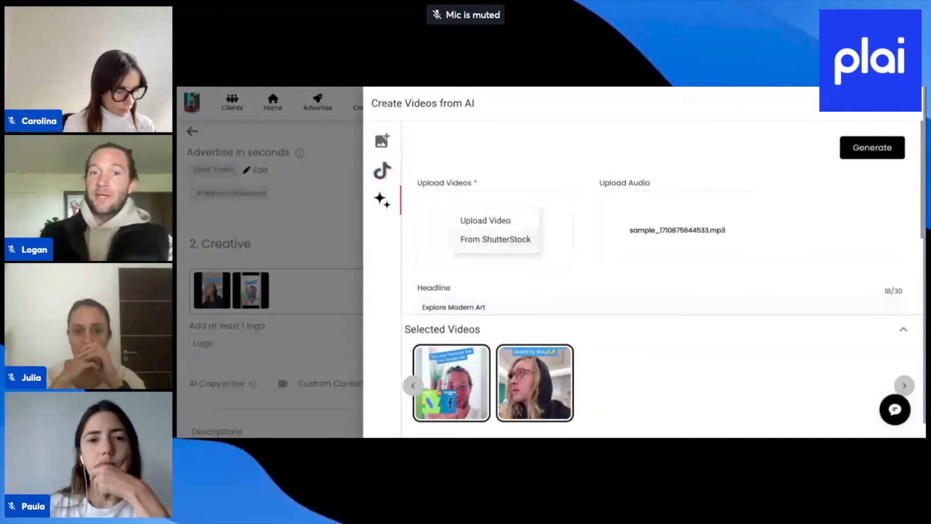
pyautogui.click(505, 245)
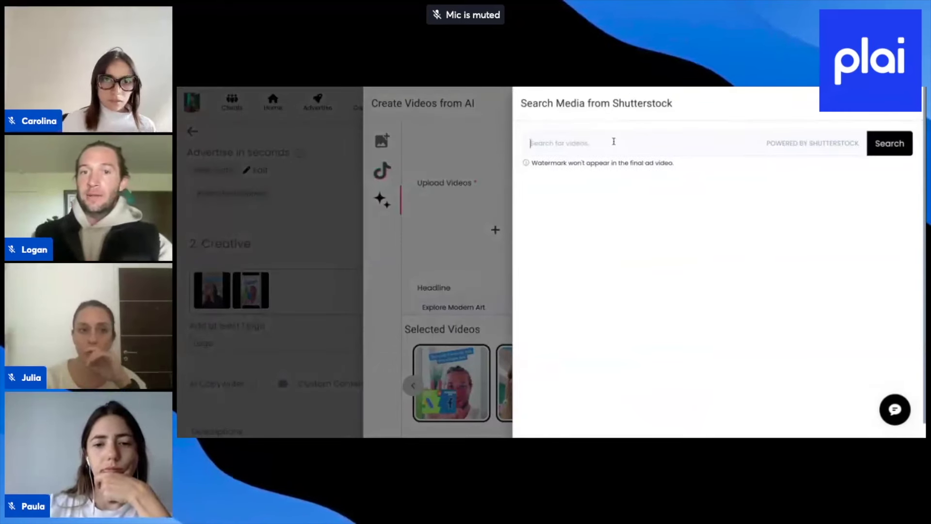
pyautogui.write('dog vertical')
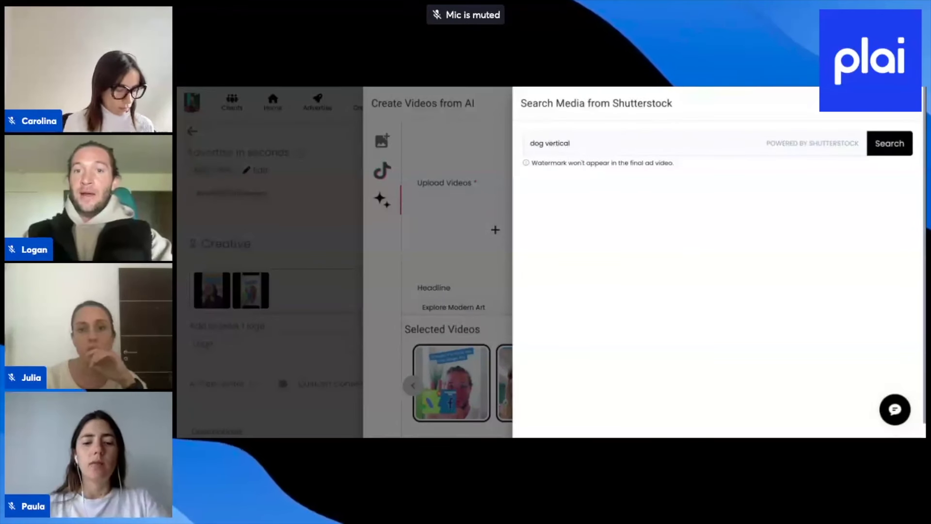
pyautogui.press('Return')
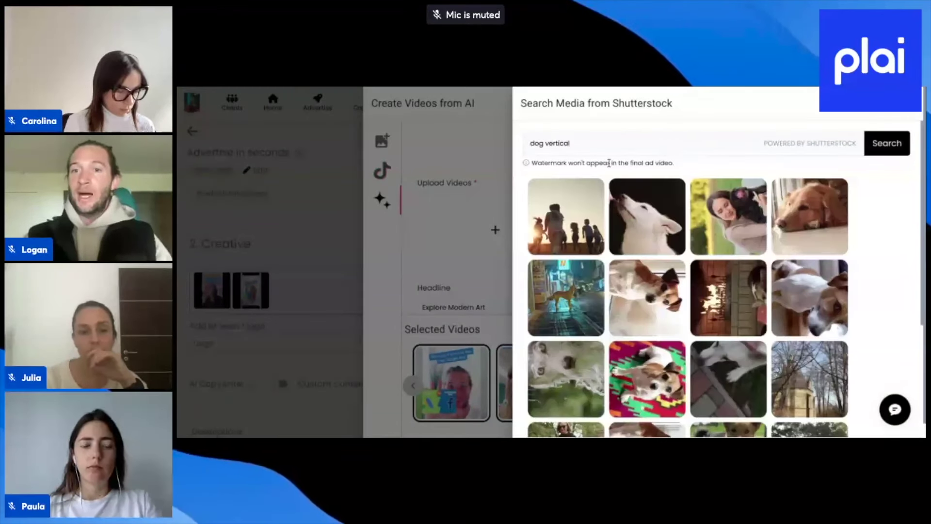
pyautogui.click(778, 190)
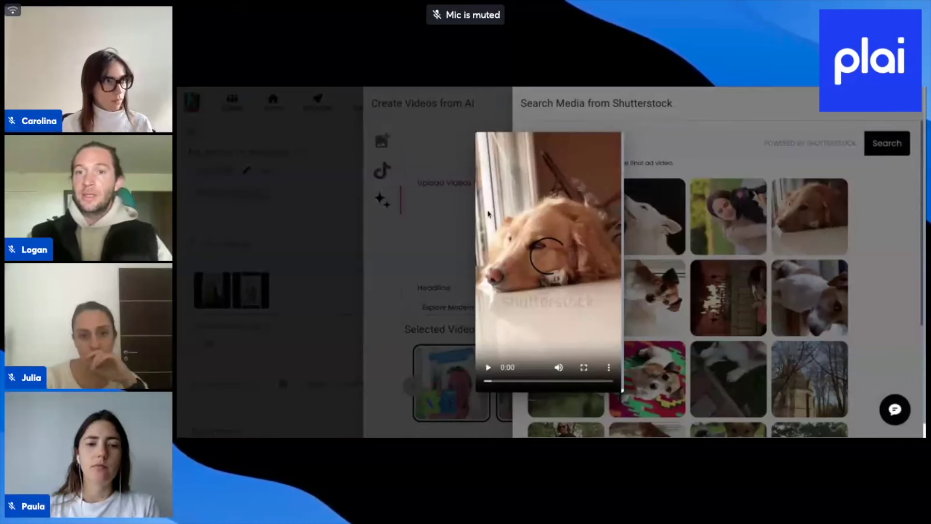
pyautogui.click(488, 214)
pyautogui.click(657, 215)
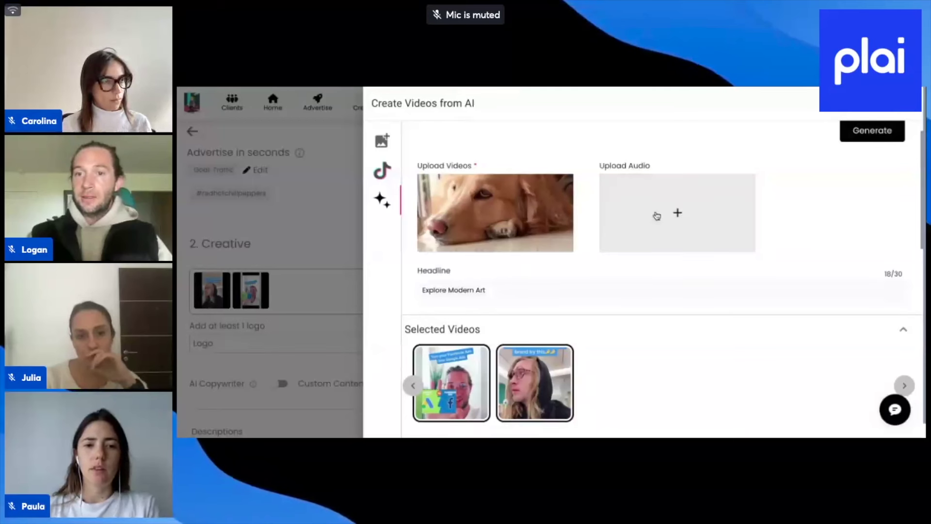
# - Generate AI audio for the video from "Best dog training company in san clemente california. Get your first training free."
pyautogui.click(687, 214)
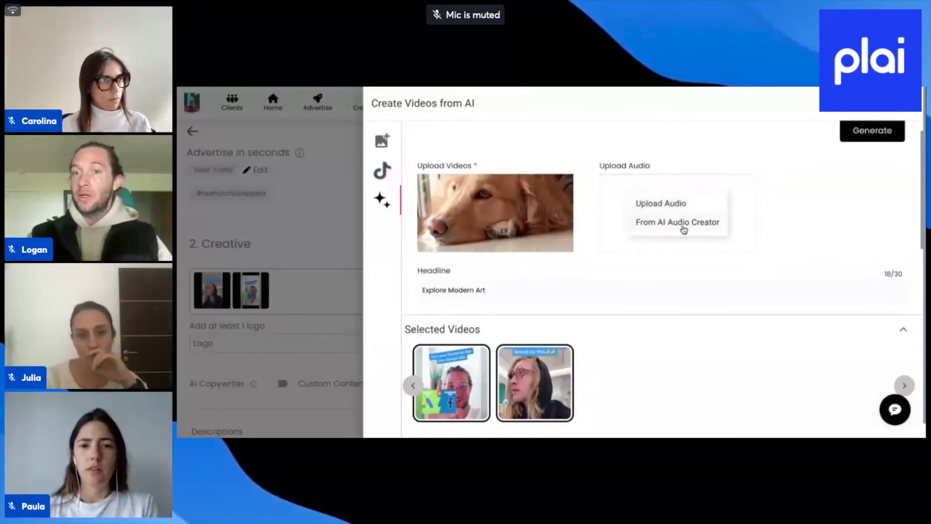
pyautogui.click(675, 223)
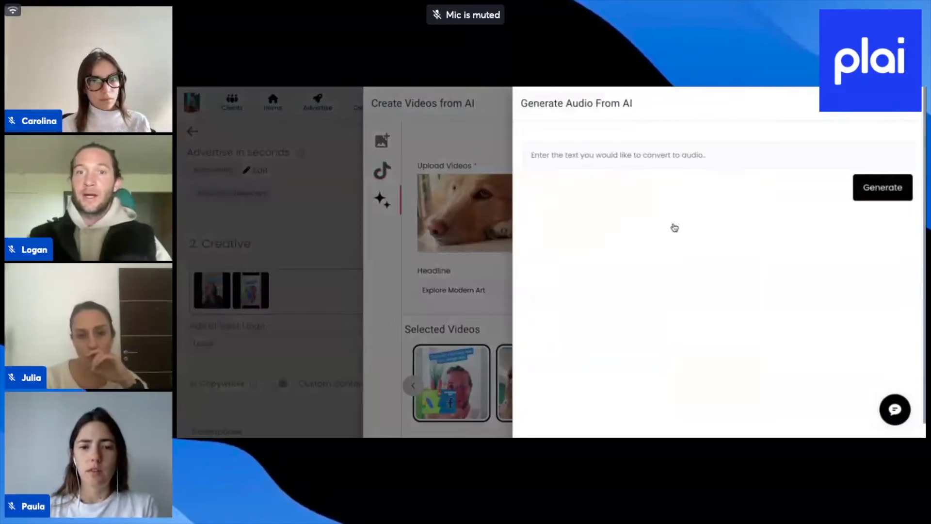
pyautogui.click(611, 147)
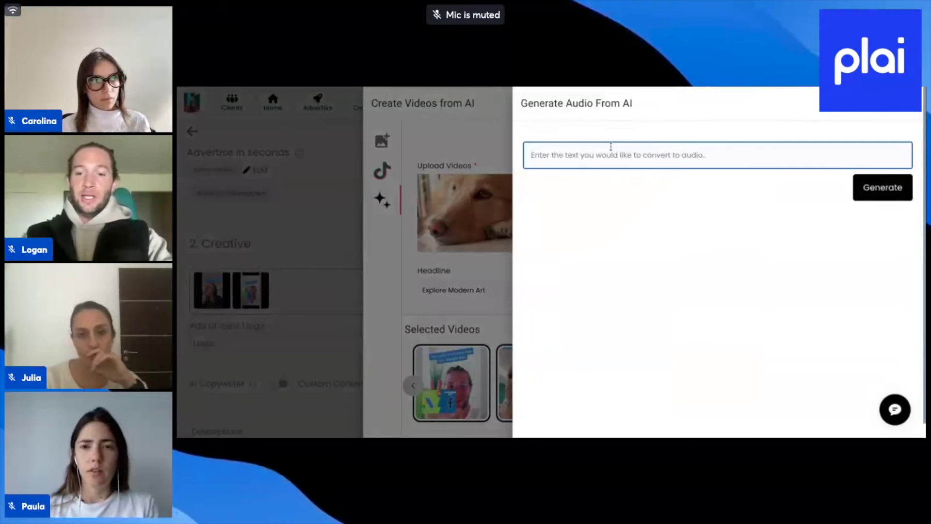
pyautogui.write('Best')
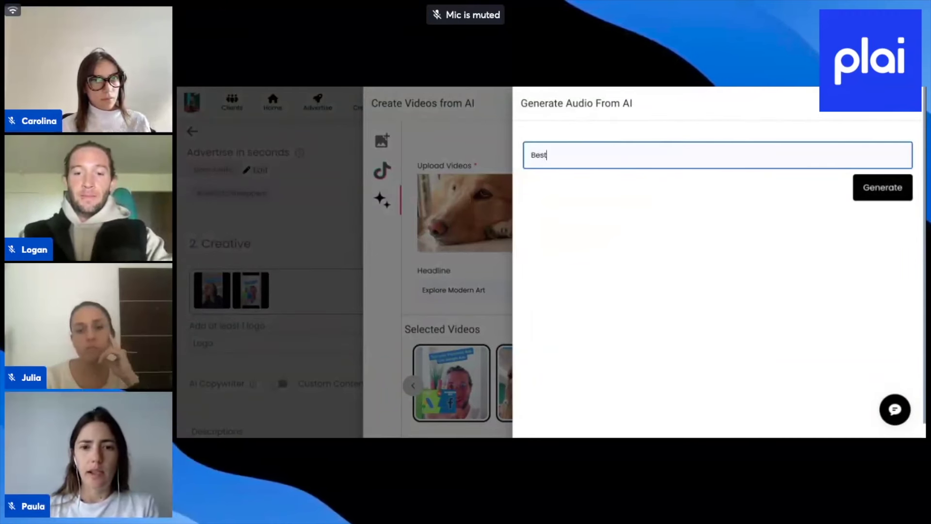
pyautogui.write('dog training company in san clemente california. Get your first training free.')
pyautogui.click(863, 193)
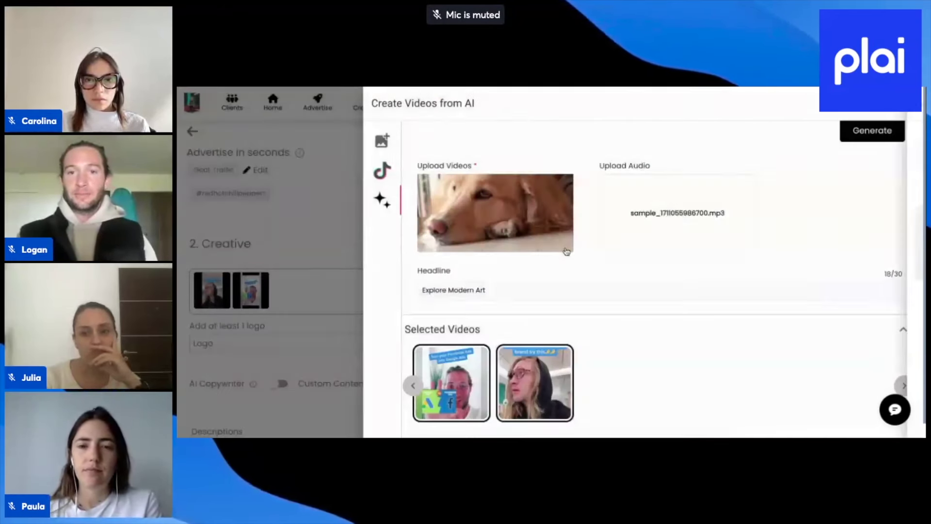
# - Replace the AI video's headline with "Dog training for puppies"
pyautogui.click(565, 250)
pyautogui.scroll(-1, 624, 284)
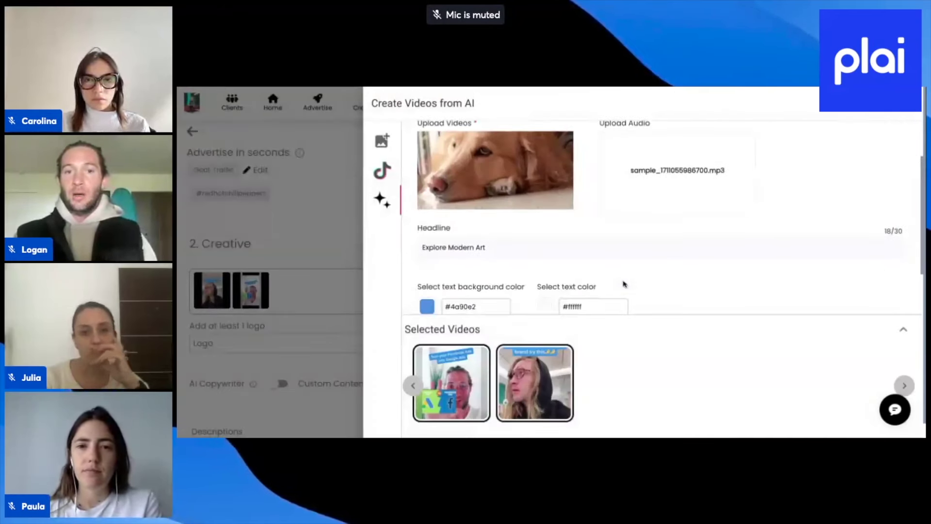
pyautogui.tripleClick(456, 245)
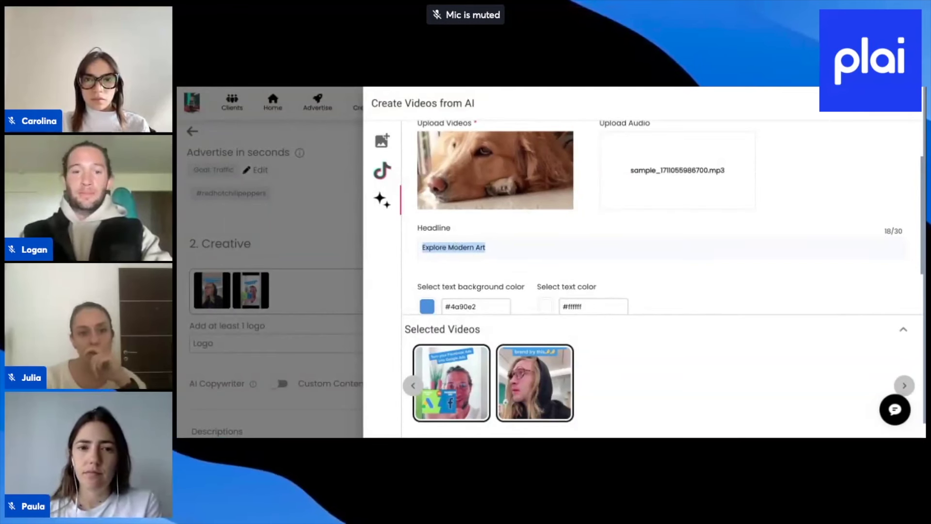
pyautogui.write('Dog training for puppies')
pyautogui.scroll(-2, 567, 283)
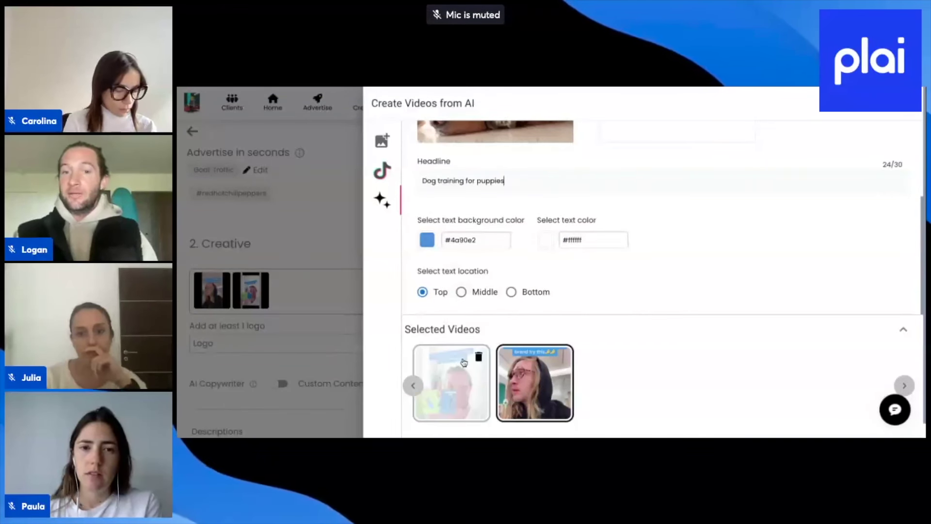
# - Check the video's text colours and text location, then generate the AI video
pyautogui.scroll(3, 578, 272)
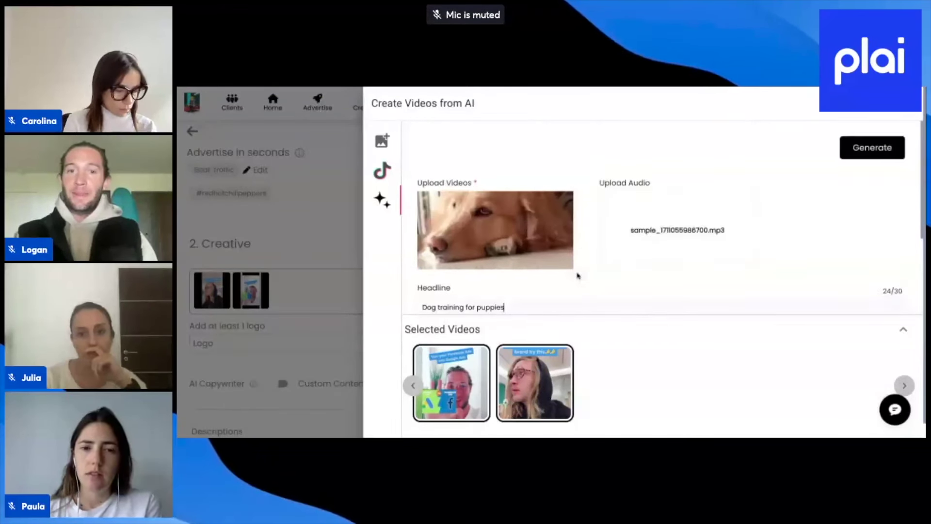
pyautogui.scroll(-2, 577, 273)
pyautogui.scroll(-2, 577, 275)
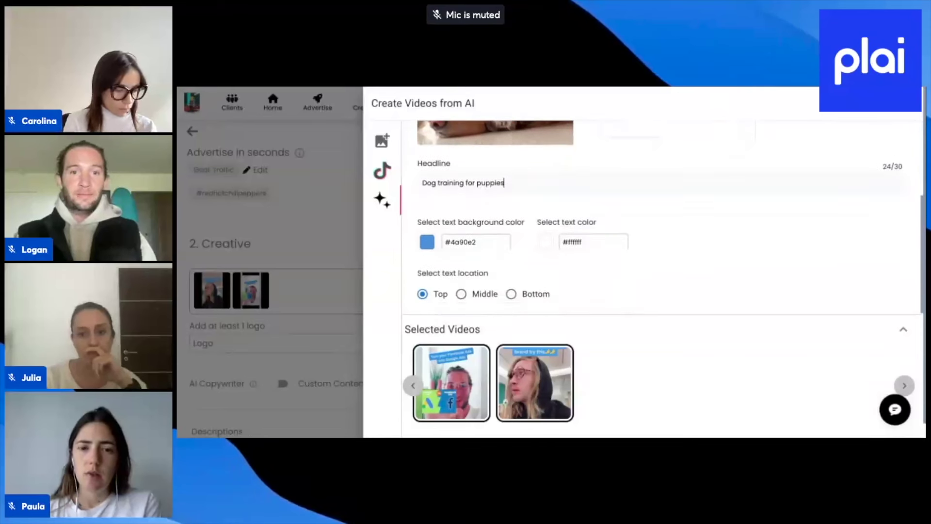
pyautogui.scroll(4, 577, 275)
pyautogui.click(871, 150)
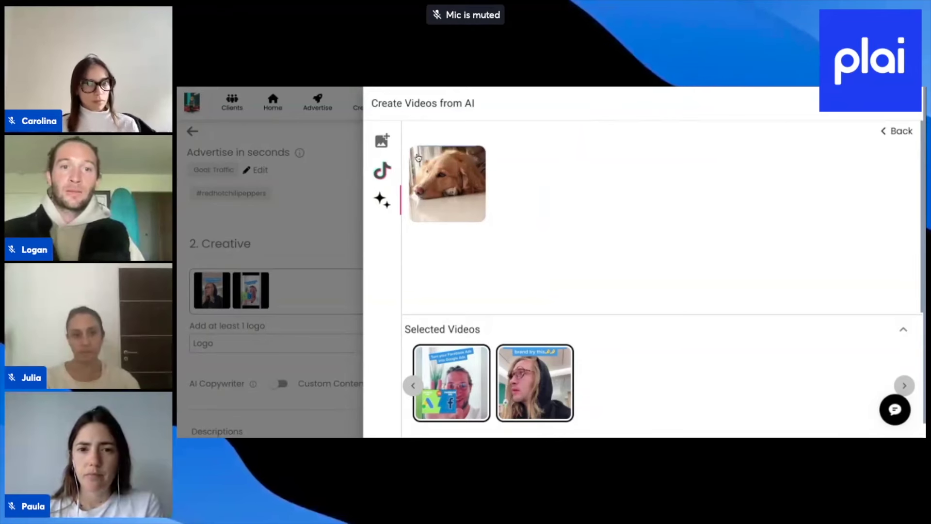
# - Preview the generated dog training video, add it to the ad's selected videos and leave the media uploader
pyautogui.click(447, 183)
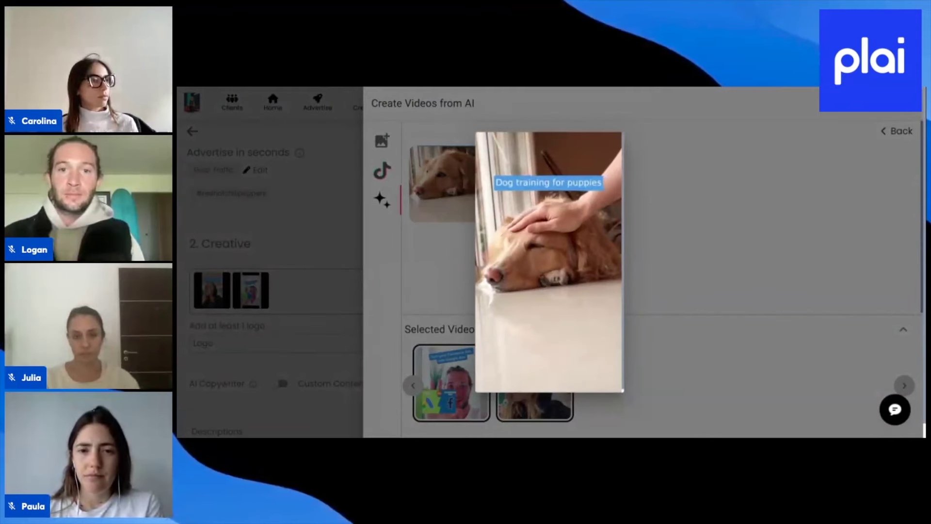
pyautogui.click(660, 268)
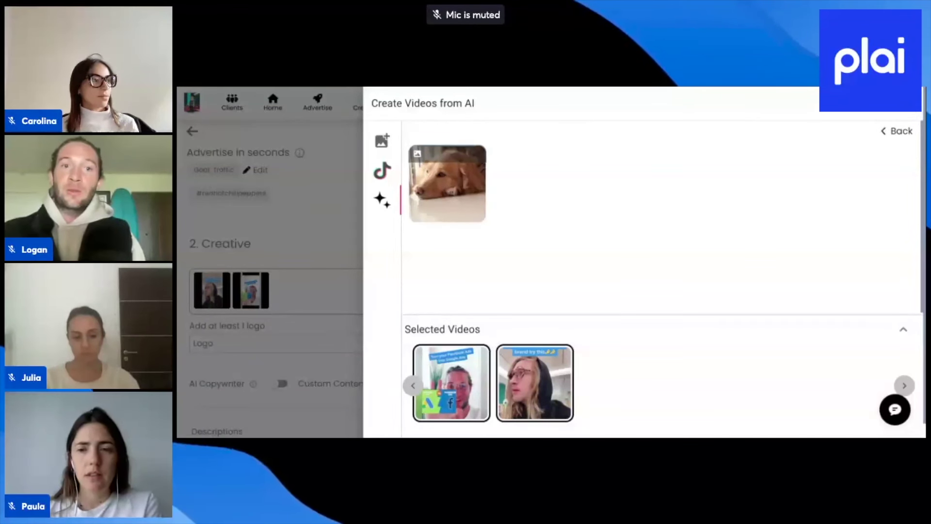
pyautogui.click(460, 199)
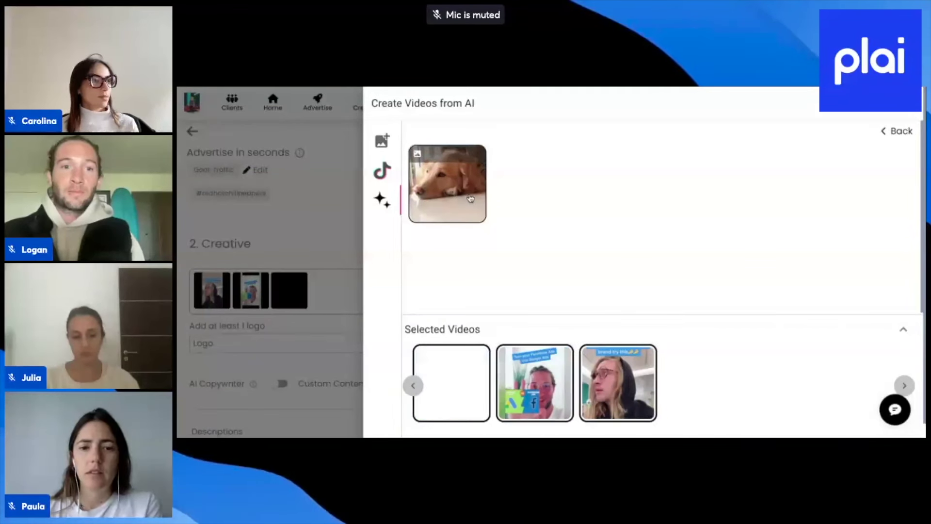
pyautogui.click(341, 229)
# - Go to the Clients page and examine the ad platform switches of the AI Ads client, down to Local Service Ads
pyautogui.click(318, 103)
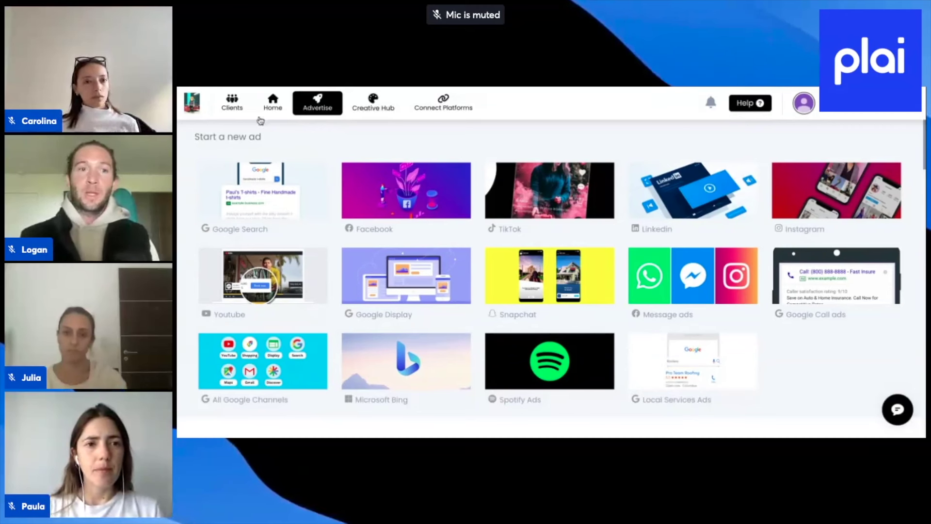
pyautogui.click(236, 115)
pyautogui.scroll(-3, 441, 247)
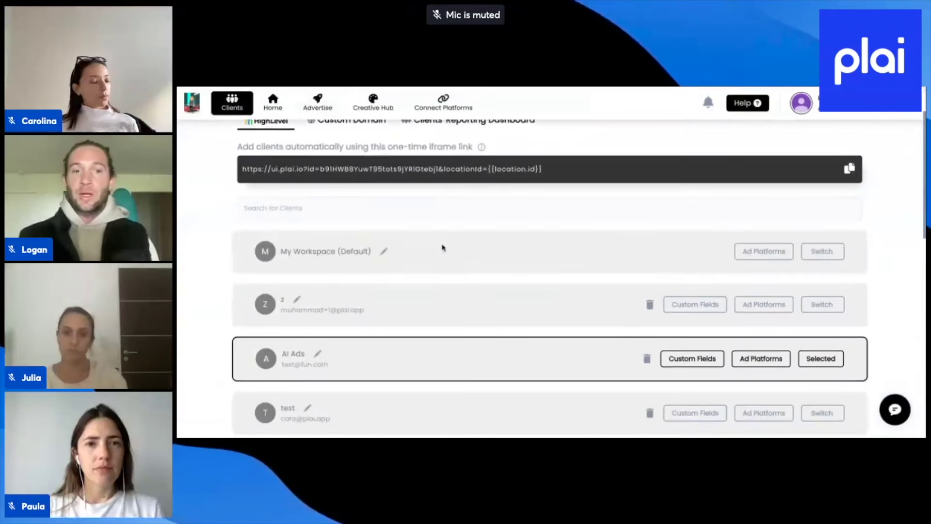
pyautogui.click(755, 278)
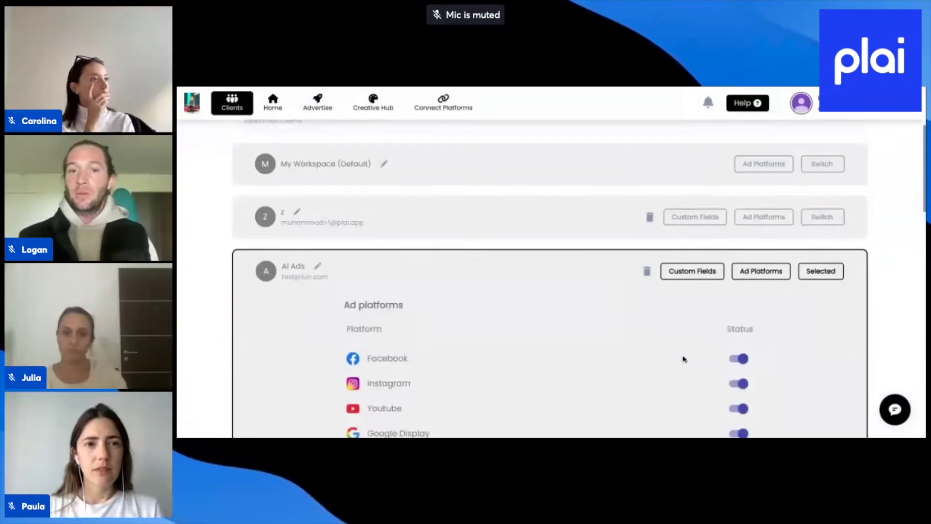
pyautogui.scroll(-7, 684, 359)
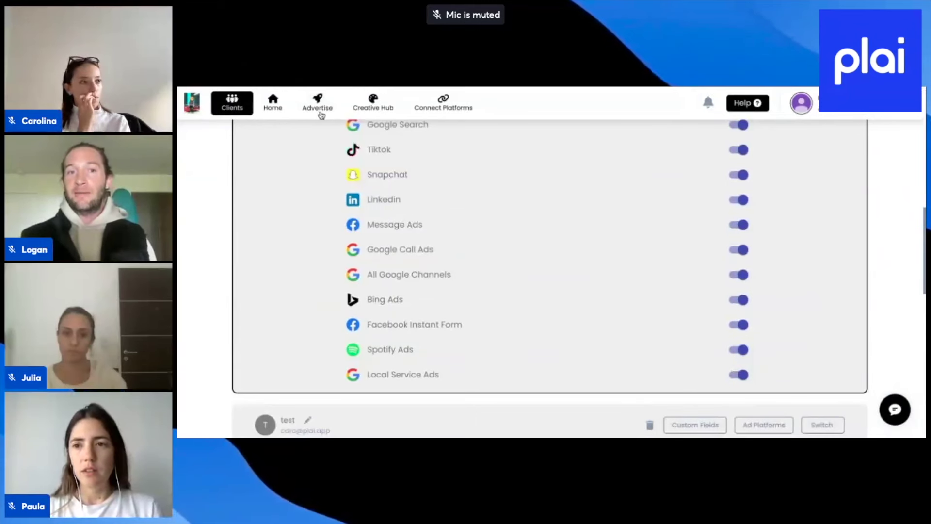
pyautogui.scroll(10, 460, 212)
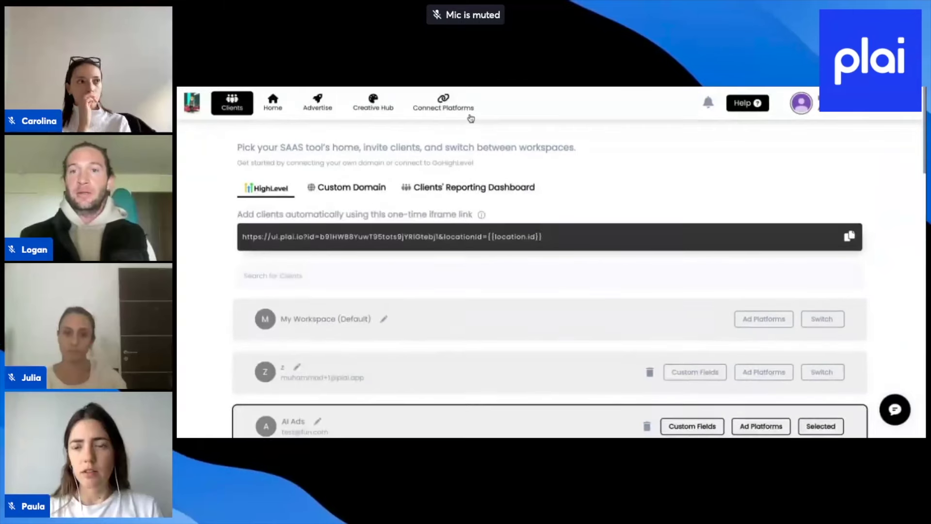
# - Open the account profile and view the Resources with videos and playbooks for clients
pyautogui.click(806, 109)
pyautogui.scroll(-1, 671, 247)
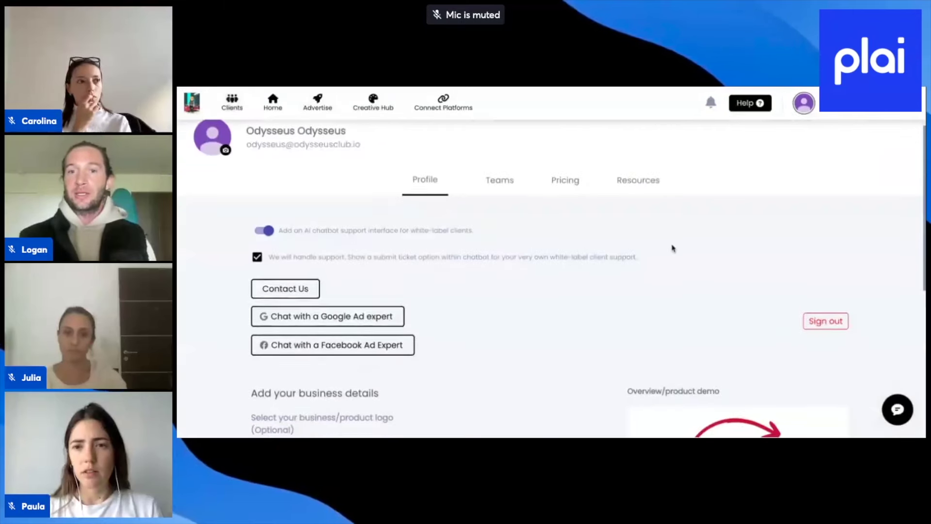
pyautogui.click(628, 187)
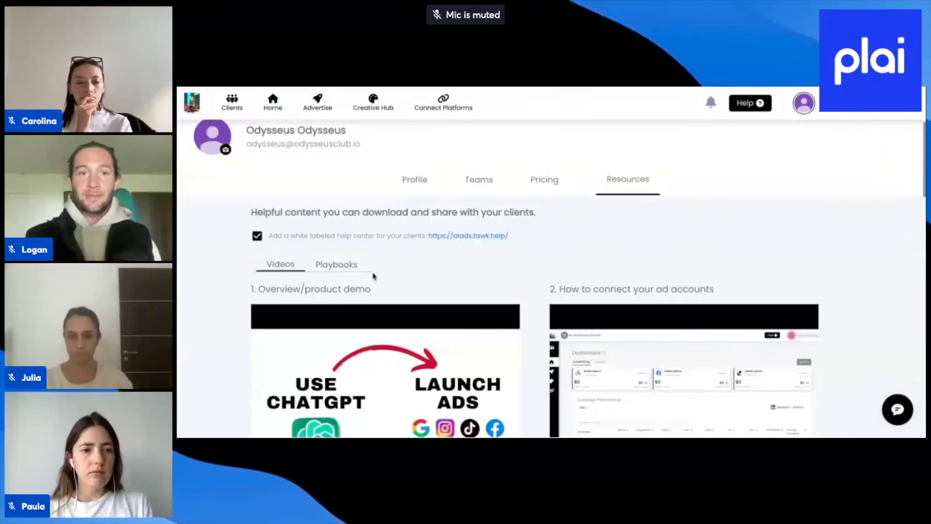
pyautogui.scroll(1, 324, 239)
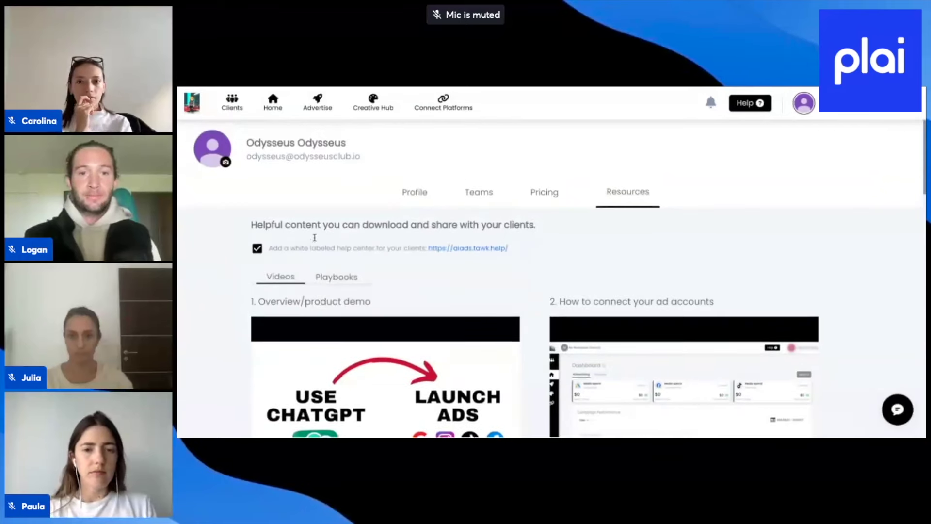
# - Return to the Advertise page and look over the available ad types and the Recent Ads section
pyautogui.click(316, 108)
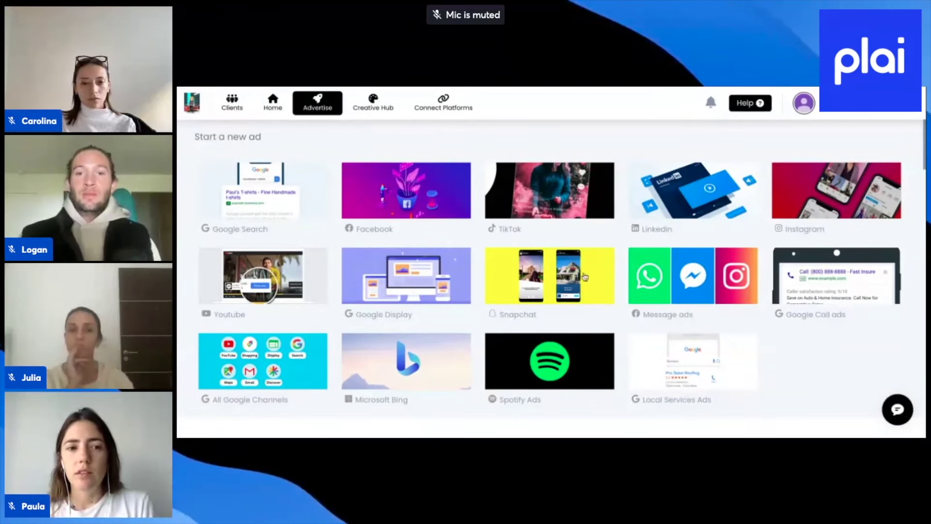
pyautogui.scroll(-2, 547, 319)
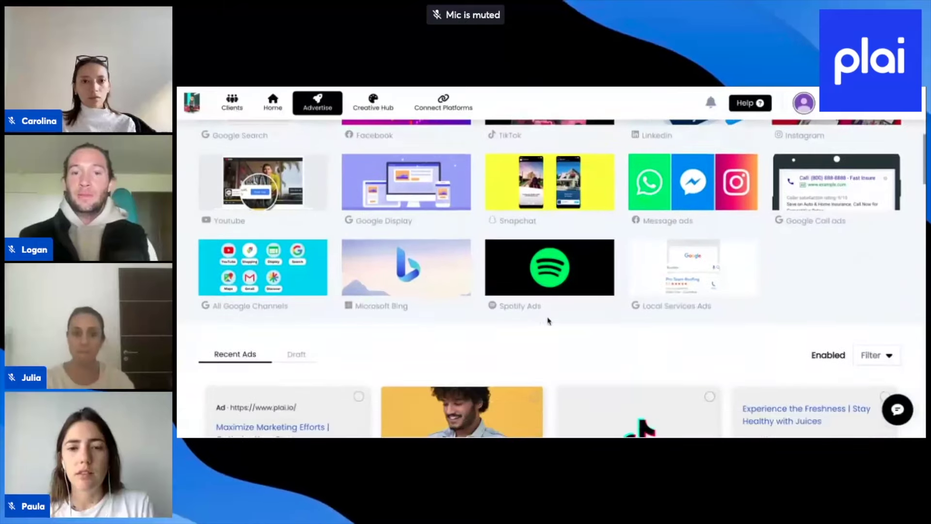
# - Open the results of the Facebook Lead Ads campaign in Recent Ads and view its insights, asset performance, settings and creative
pyautogui.scroll(-5, 548, 320)
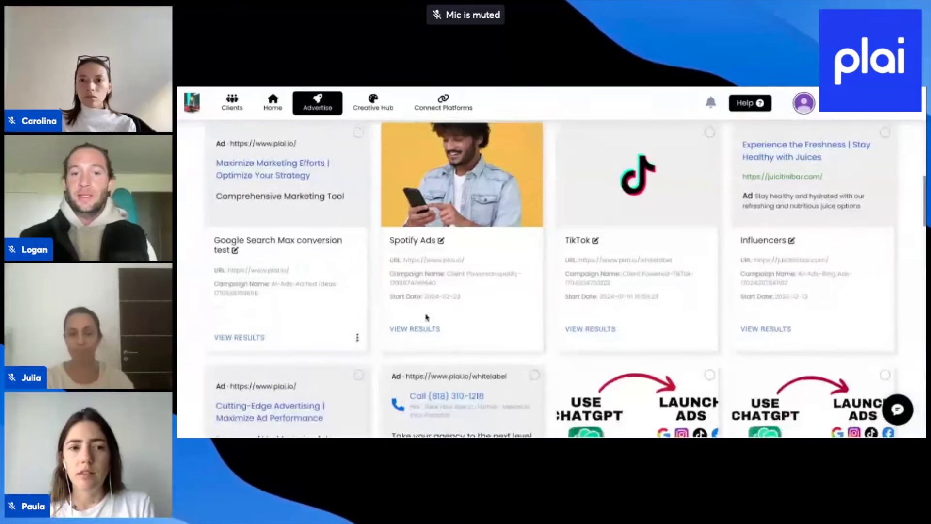
pyautogui.scroll(-1, 424, 332)
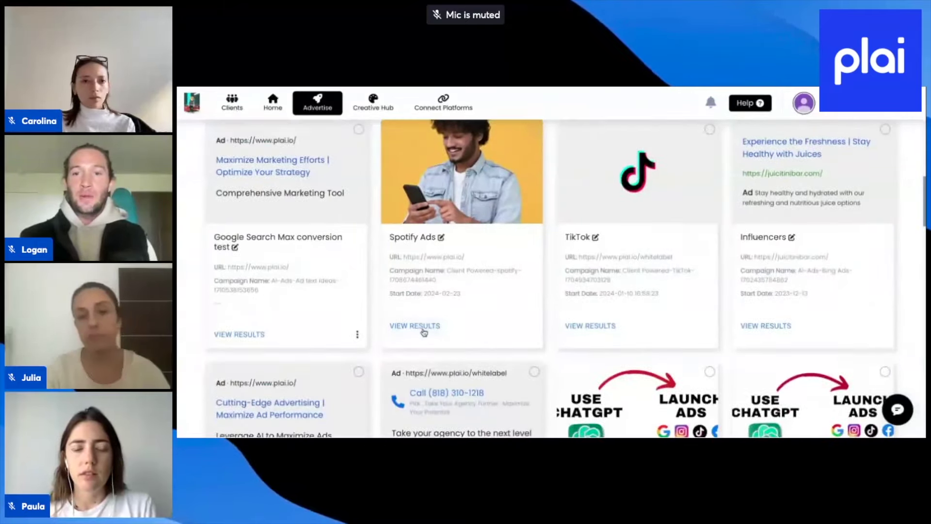
pyautogui.scroll(-15, 423, 332)
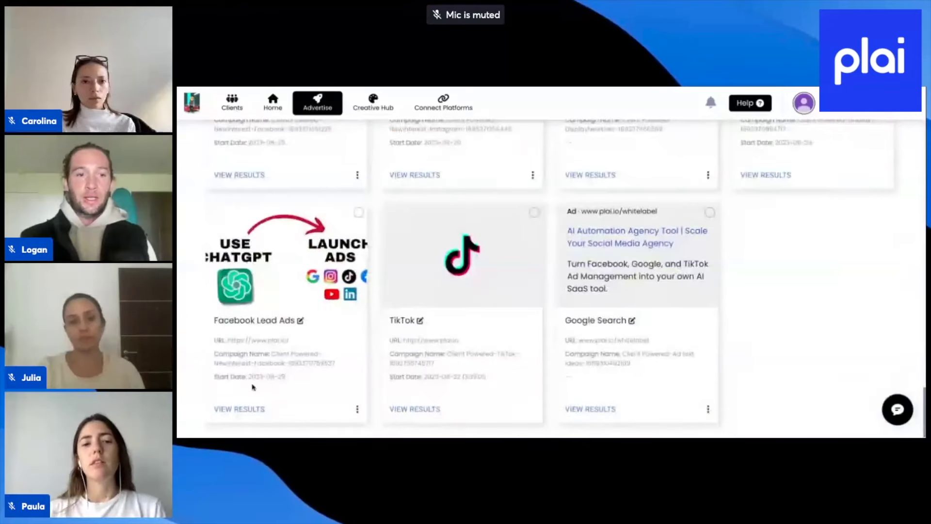
pyautogui.click(235, 409)
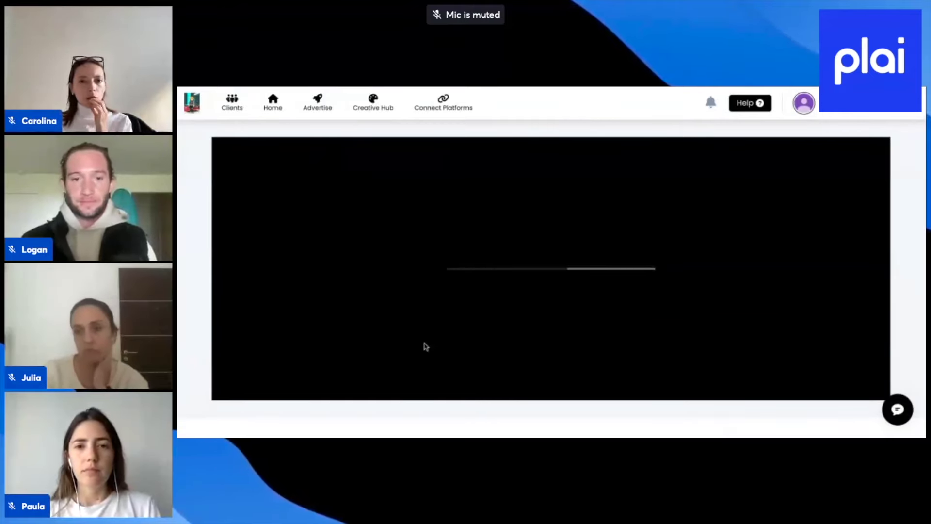
pyautogui.scroll(-20, 550, 276)
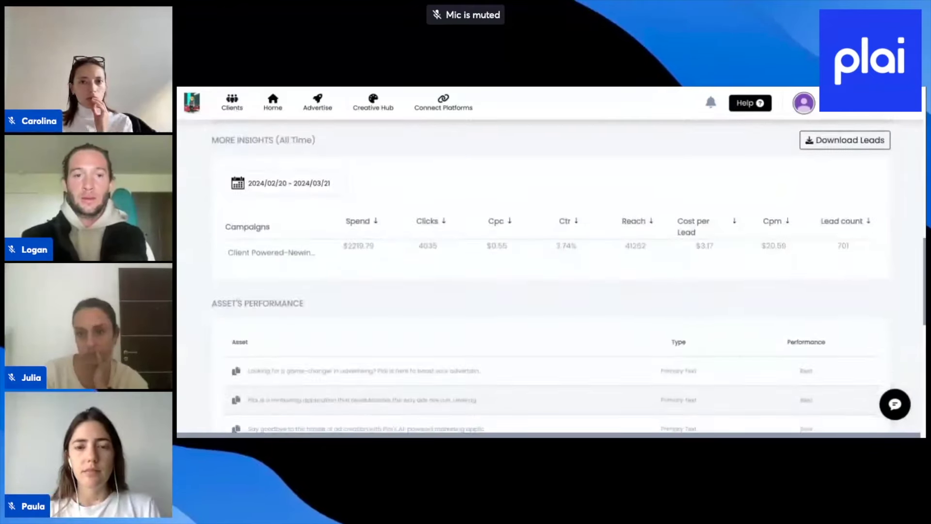
pyautogui.scroll(-2, 550, 277)
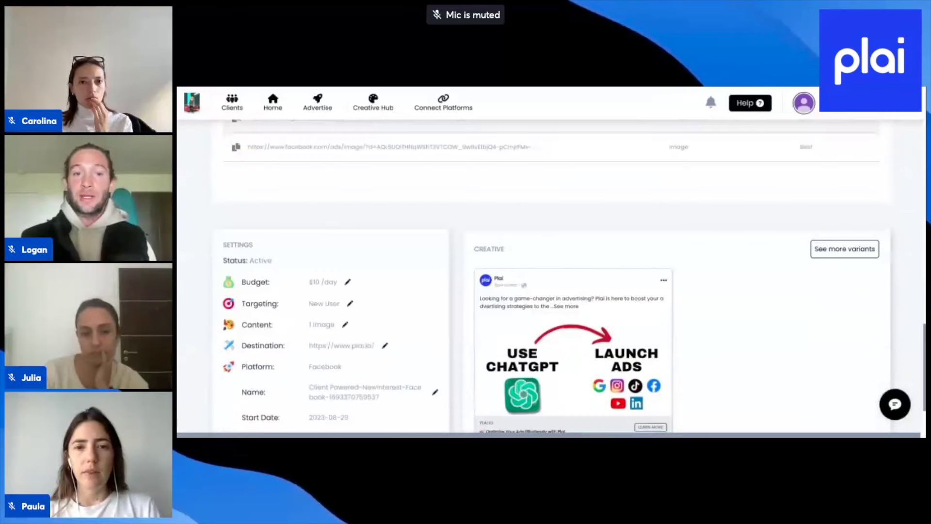
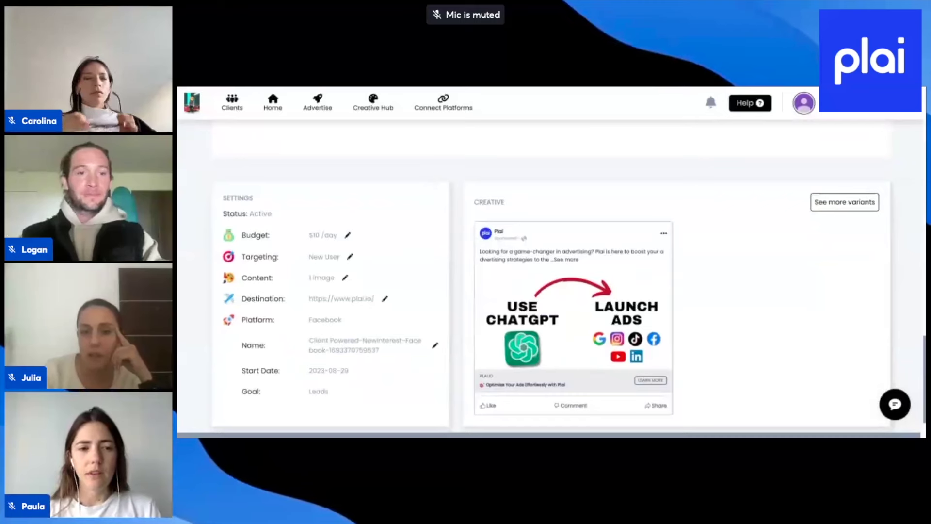
pyautogui.scroll(-1, 551, 276)
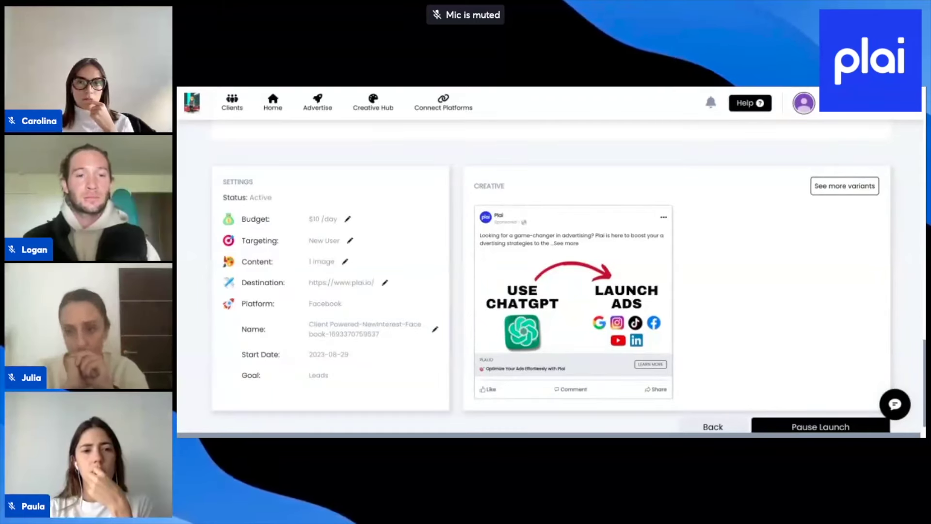
# - Review the campaign's cost per lead and lead count, and look over its settings and creative again
pyautogui.scroll(10, 551, 276)
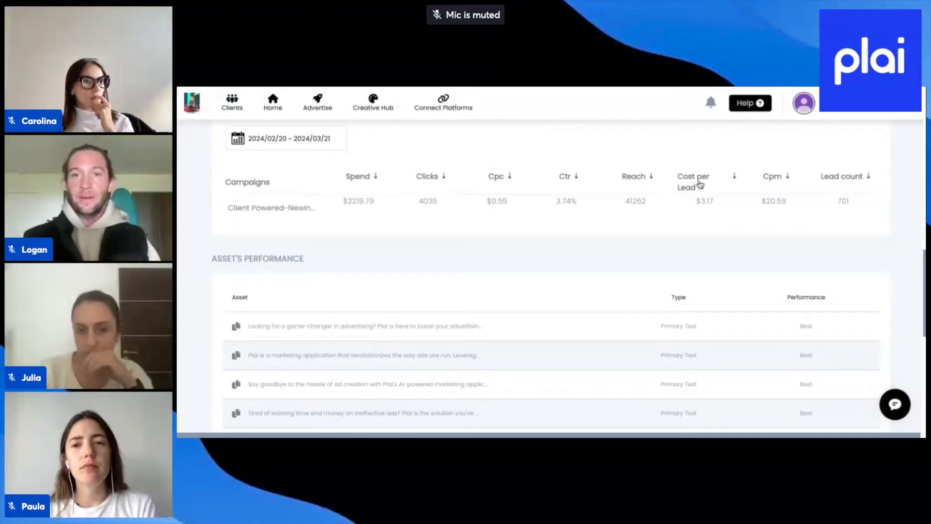
pyautogui.scroll(2, 700, 184)
pyautogui.scroll(-8, 334, 275)
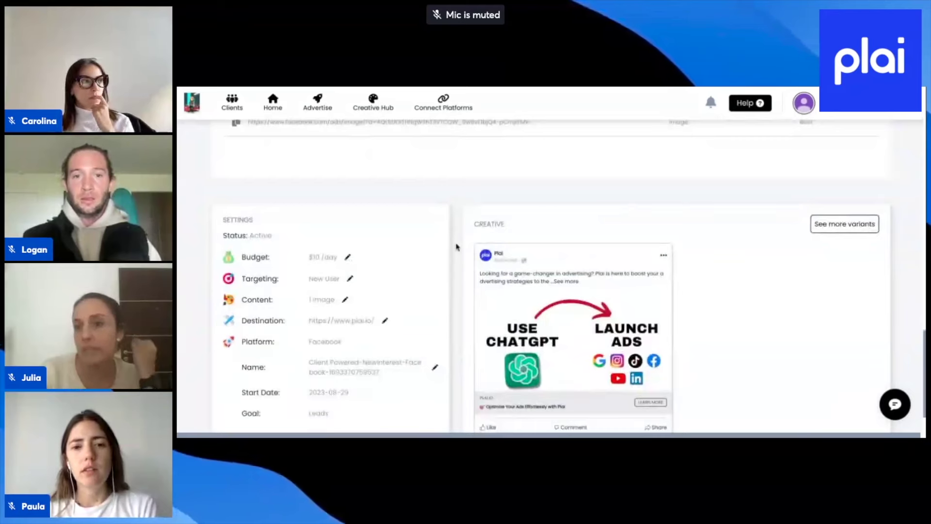
pyautogui.scroll(1, 456, 247)
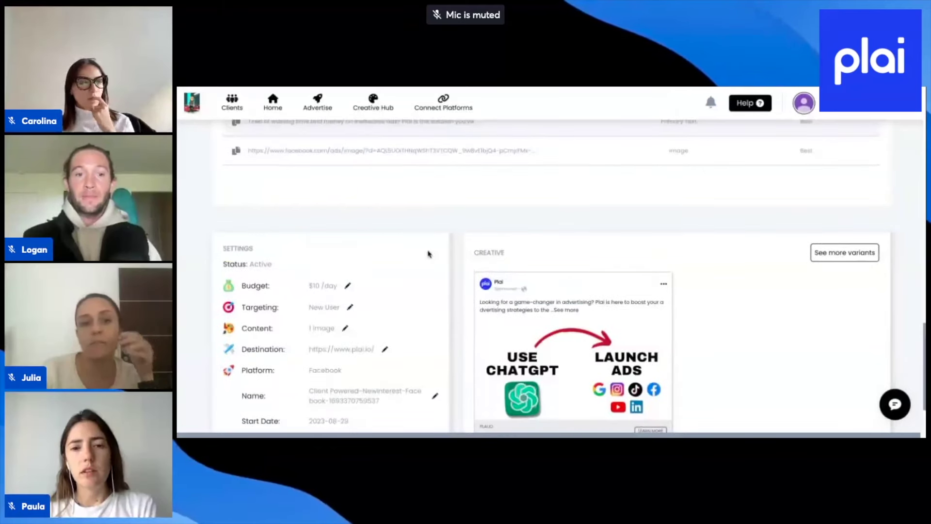
pyautogui.scroll(-2, 429, 254)
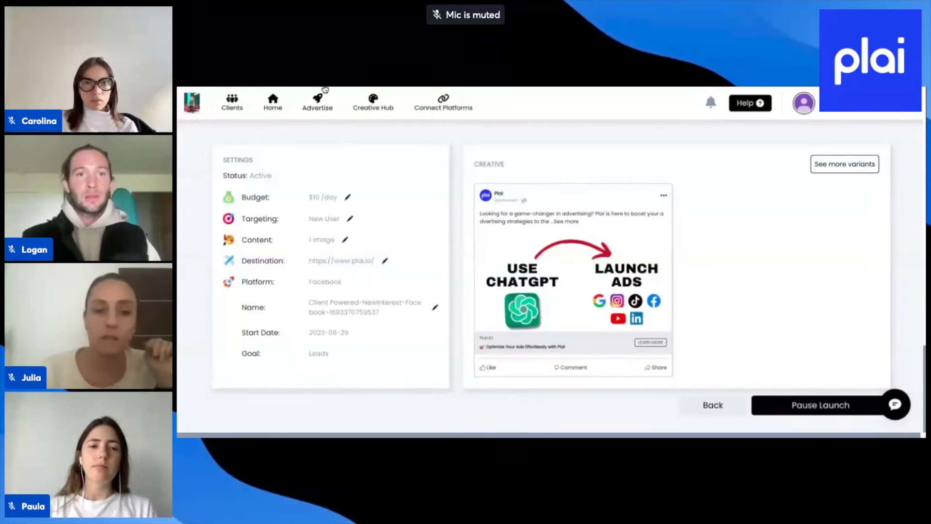
# - From the Advertise page, open the new Facebook ad form to view its targeting, and open the new Google Search ad form
pyautogui.click(322, 114)
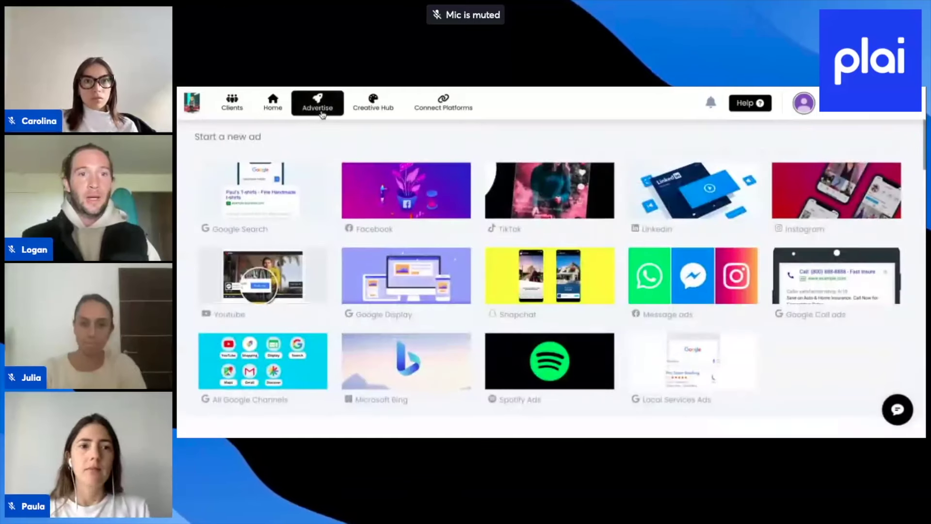
pyautogui.click(409, 208)
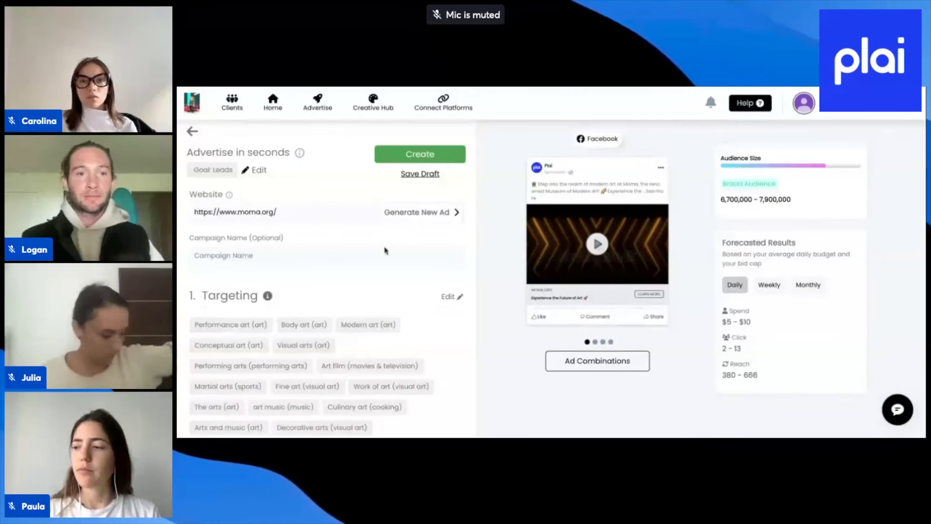
pyautogui.scroll(-1, 371, 290)
pyautogui.scroll(-1, 371, 290)
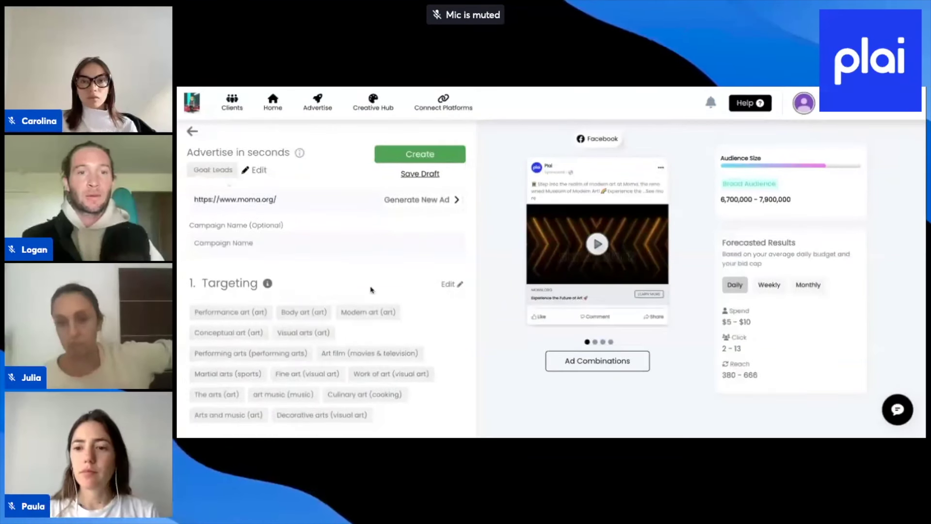
pyautogui.scroll(1, 371, 290)
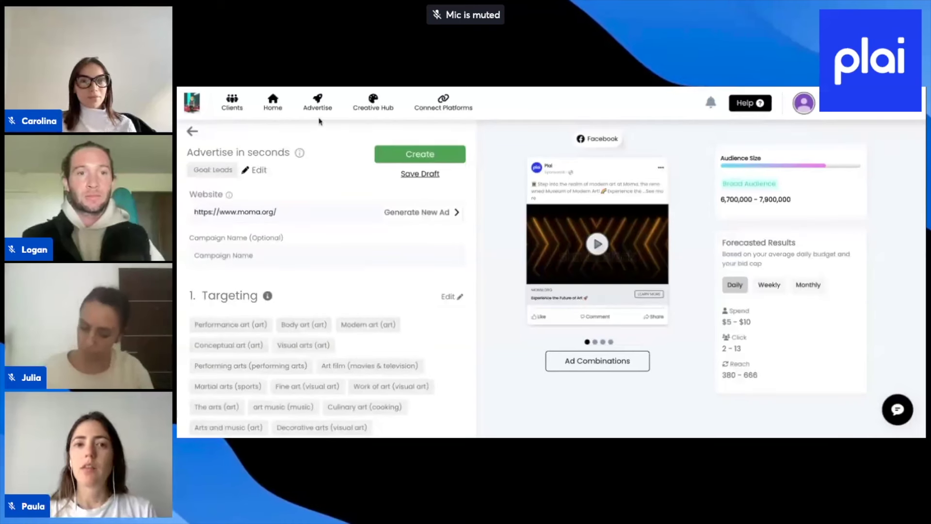
pyautogui.click(317, 107)
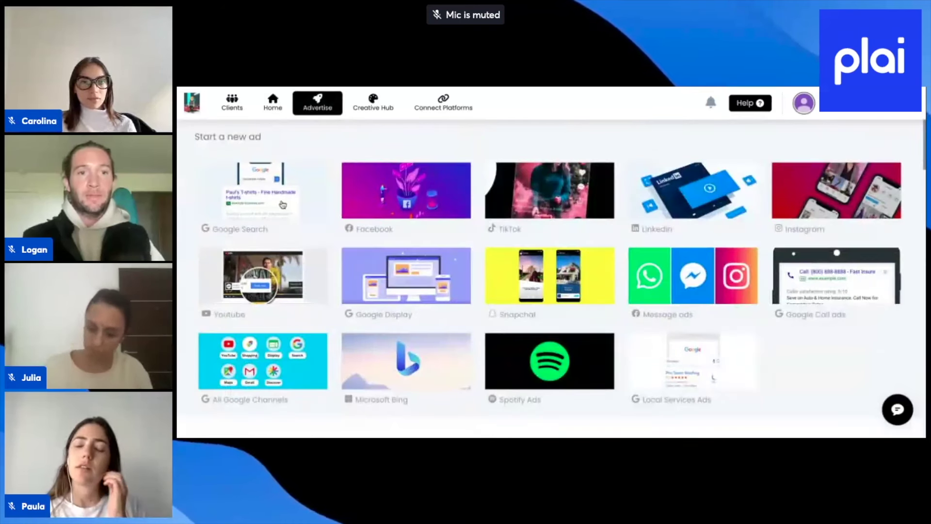
pyautogui.click(283, 205)
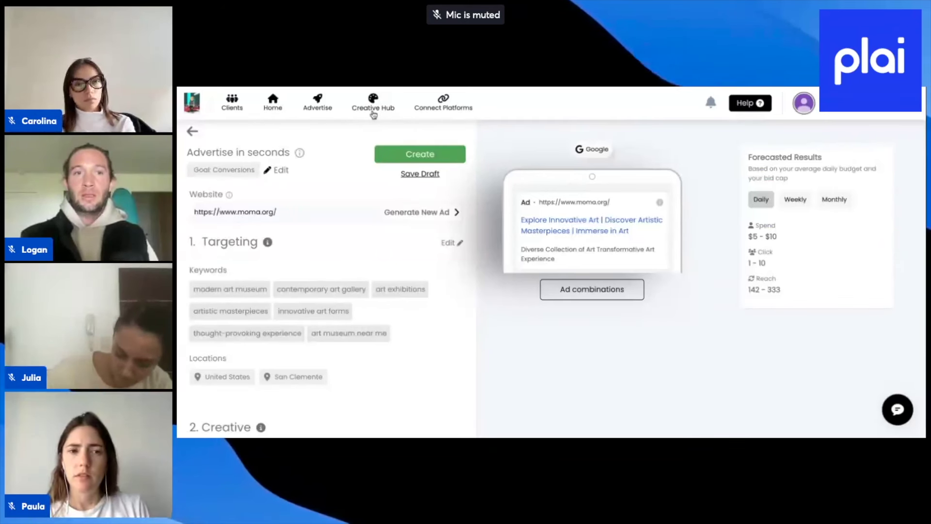
# - Return to the Advertise page and browse the ad types and the cards under Recent Ads
pyautogui.click(319, 109)
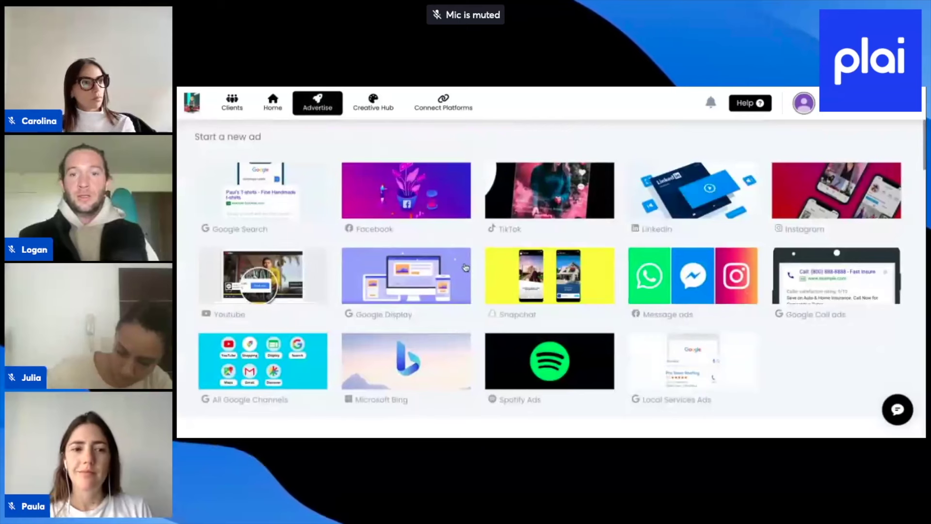
pyautogui.scroll(-2, 465, 267)
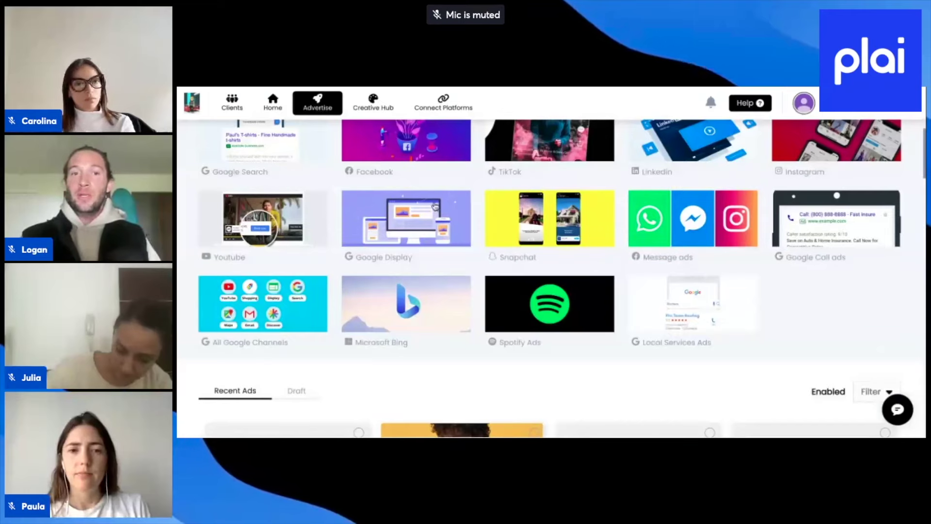
pyautogui.scroll(-4, 432, 305)
pyautogui.scroll(-2, 432, 309)
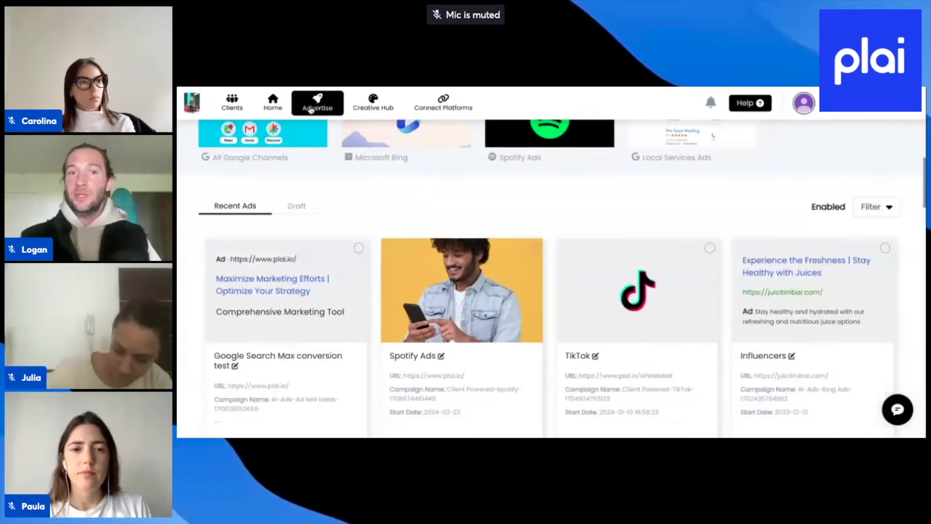
pyautogui.scroll(-3, 277, 315)
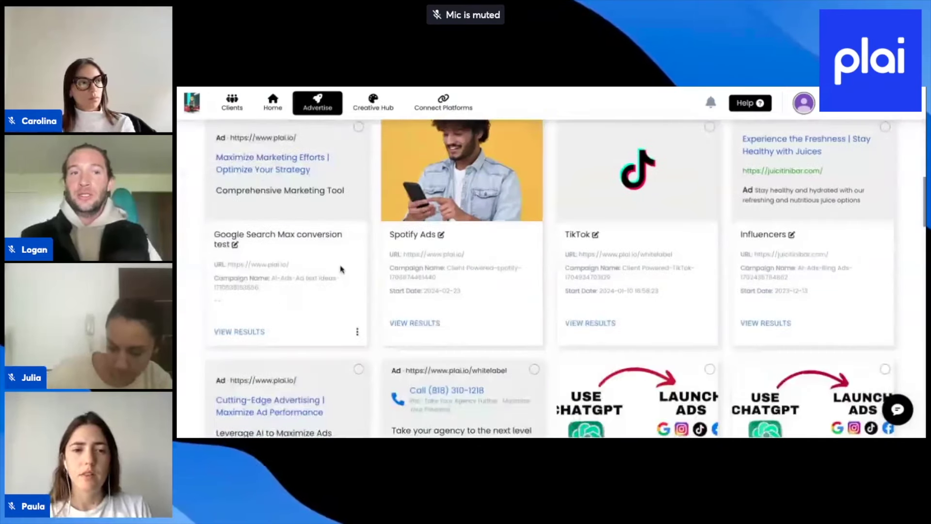
pyautogui.scroll(6, 349, 238)
# - Browse the saved creatives in the Creative Hub and start a Facebook ad from Template 1
pyautogui.click(372, 100)
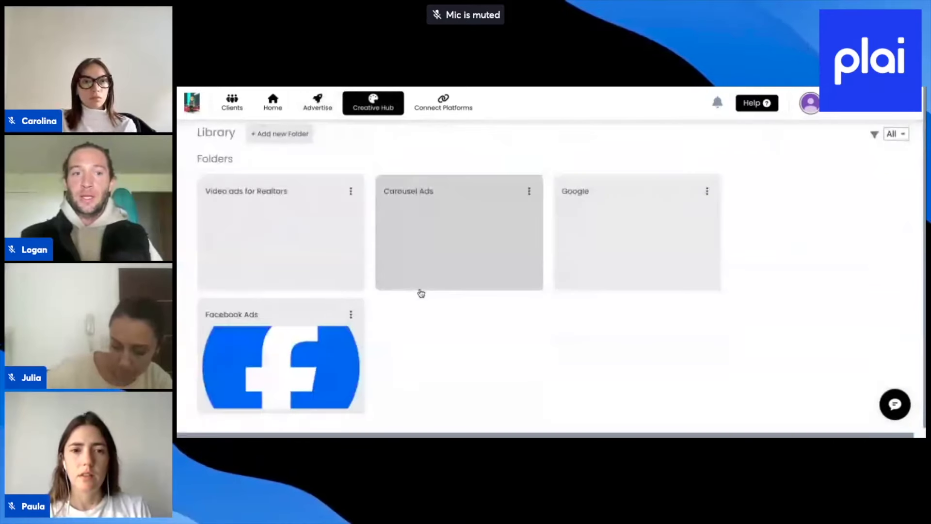
pyautogui.click(354, 344)
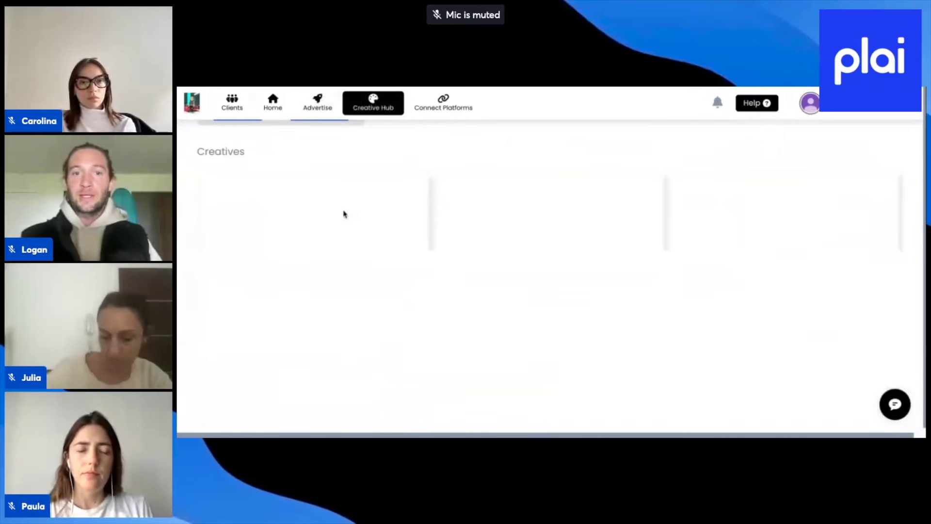
pyautogui.scroll(-3, 342, 218)
pyautogui.scroll(-7, 342, 220)
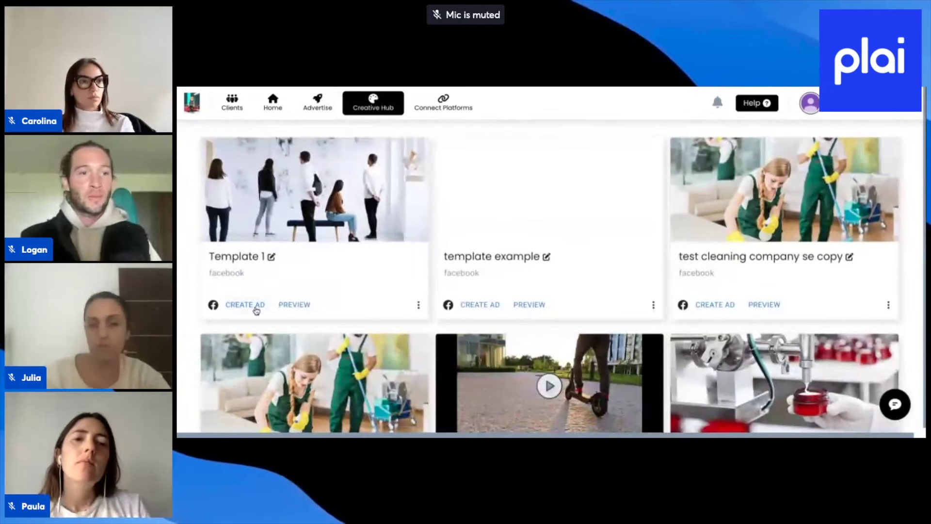
pyautogui.click(243, 305)
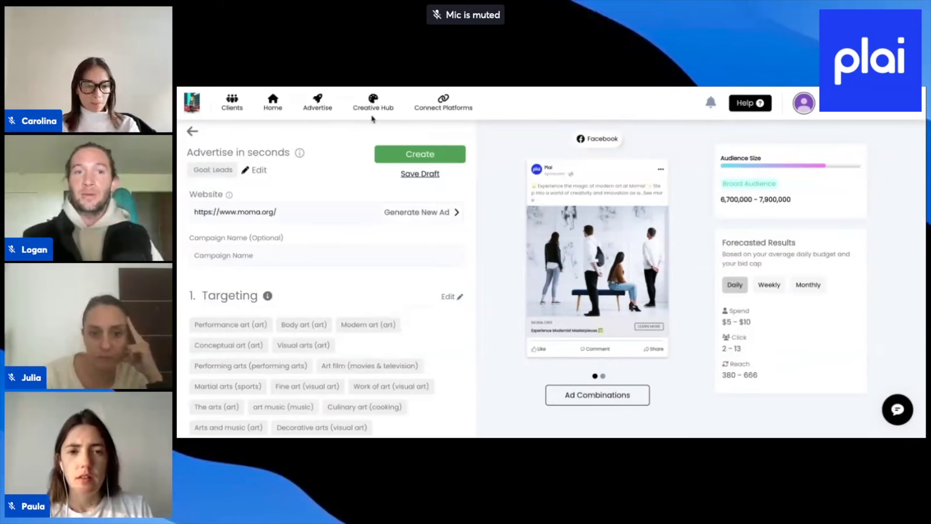
# - Go back to the Advertise page, open a new Google Search ad and look over its keywords, locations and creative section
pyautogui.click(320, 108)
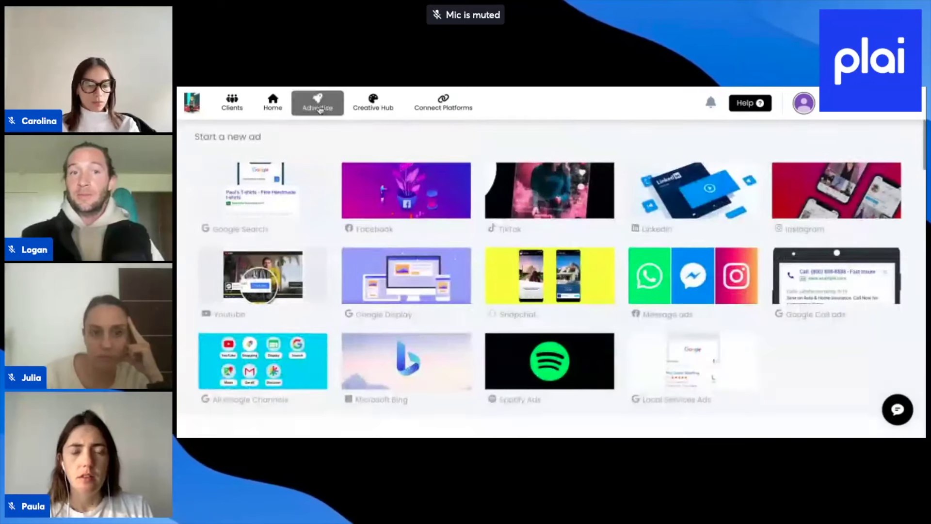
pyautogui.scroll(-1, 411, 221)
pyautogui.scroll(3, 292, 196)
pyautogui.click(292, 197)
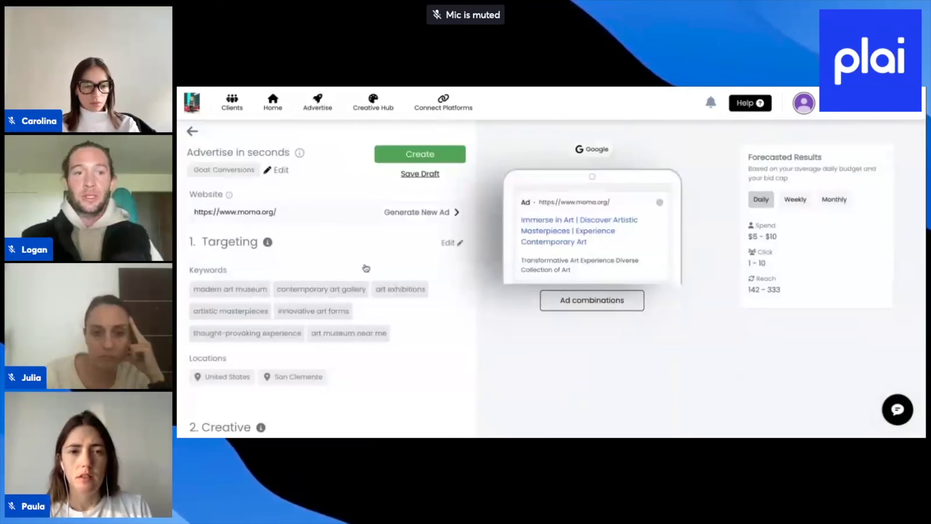
pyautogui.scroll(-2, 383, 294)
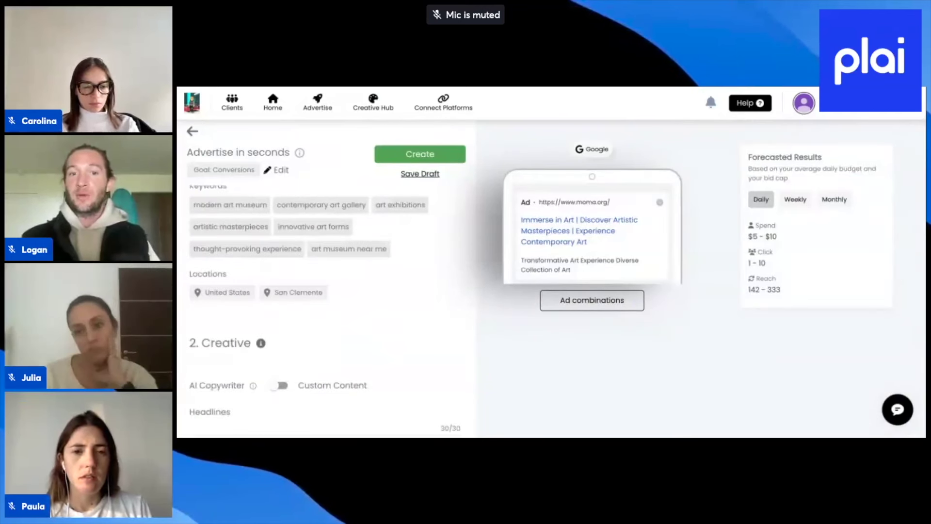
pyautogui.scroll(2, 405, 267)
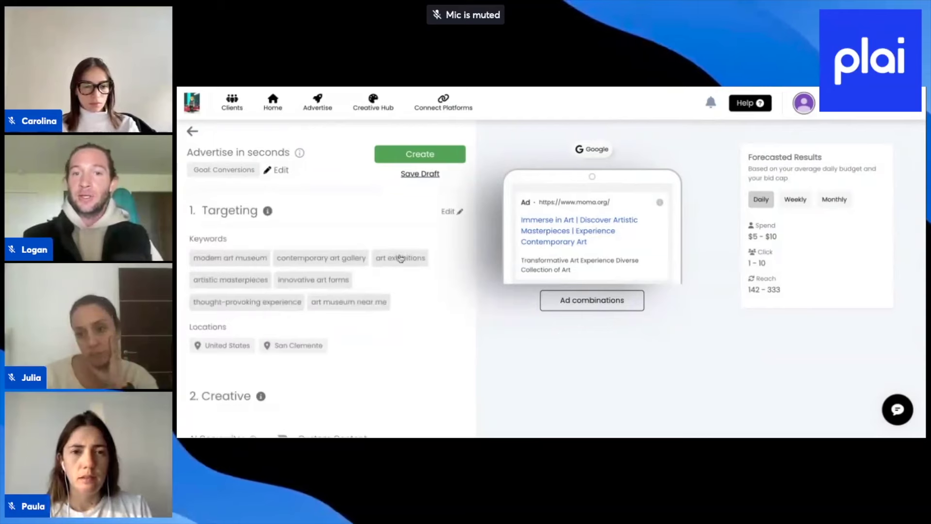
# - Return to the Advertise page and view the saved draft ads
pyautogui.click(318, 103)
pyautogui.scroll(-4, 354, 291)
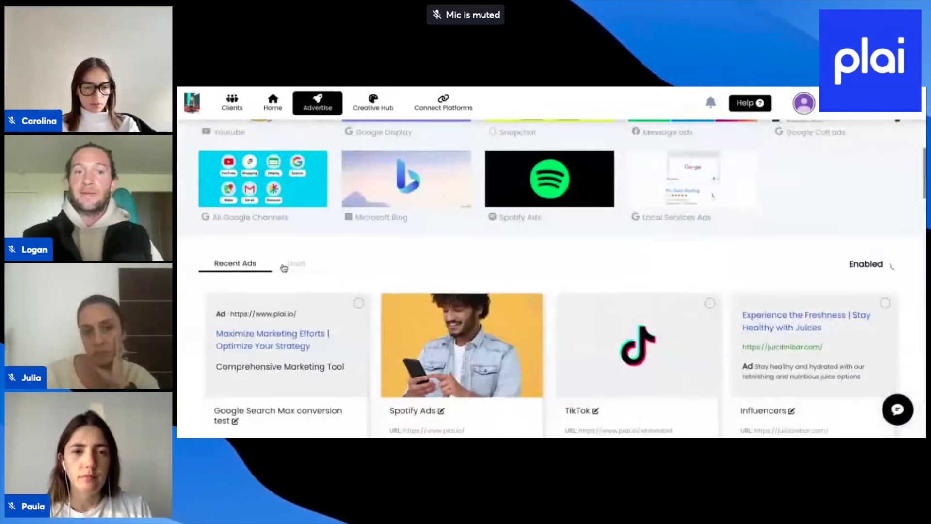
pyautogui.click(296, 266)
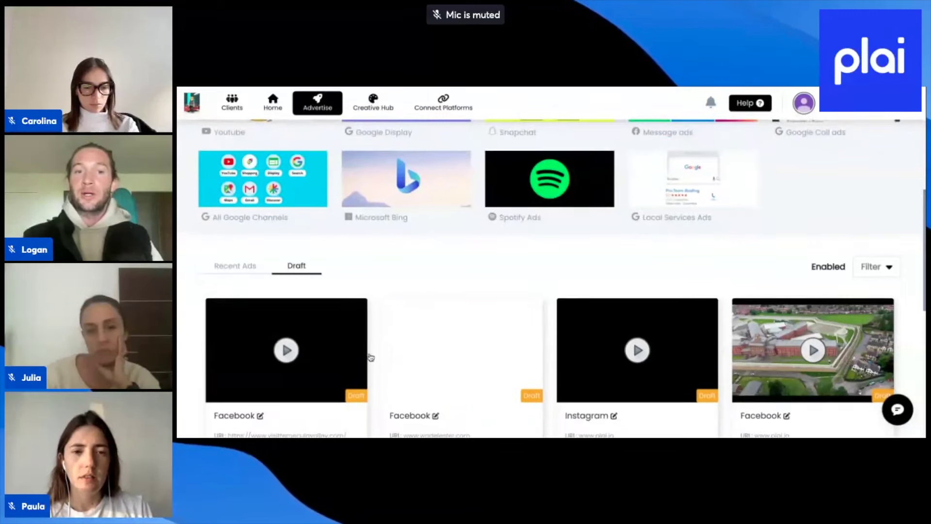
pyautogui.scroll(-1, 374, 354)
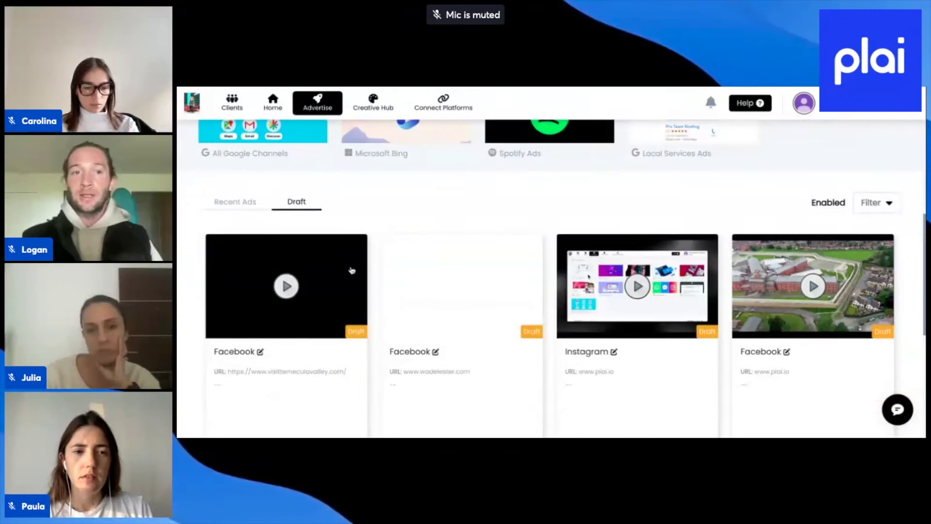
pyautogui.scroll(2, 349, 270)
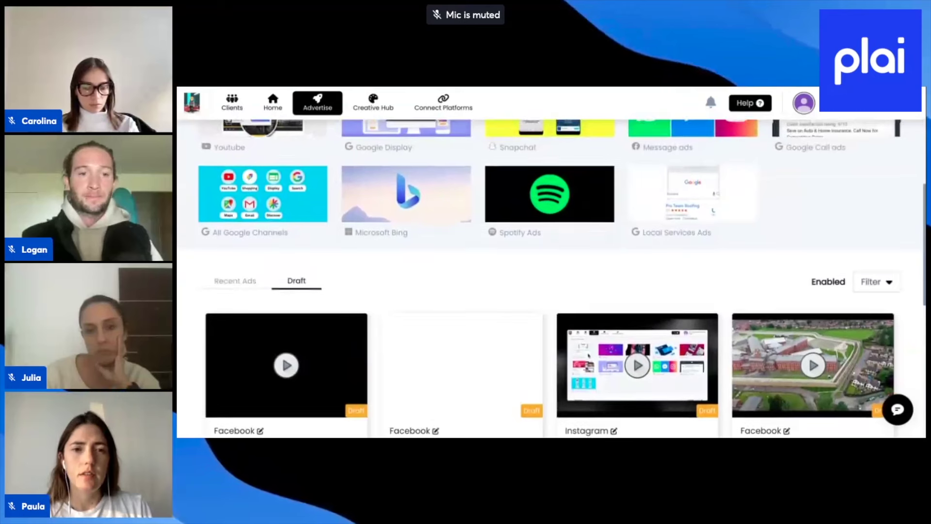
pyautogui.scroll(1, 352, 270)
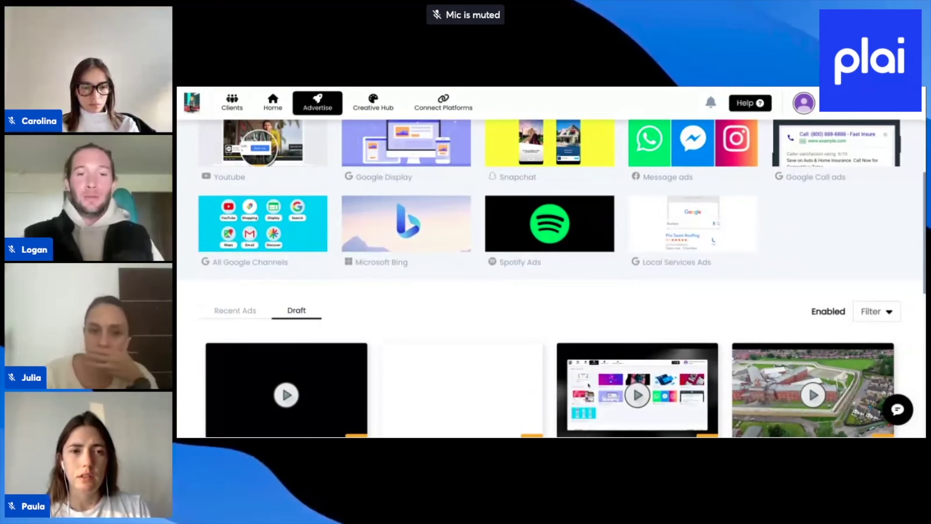
# - Look through the draft ads listed on the Advertise page
pyautogui.scroll(1, 550, 278)
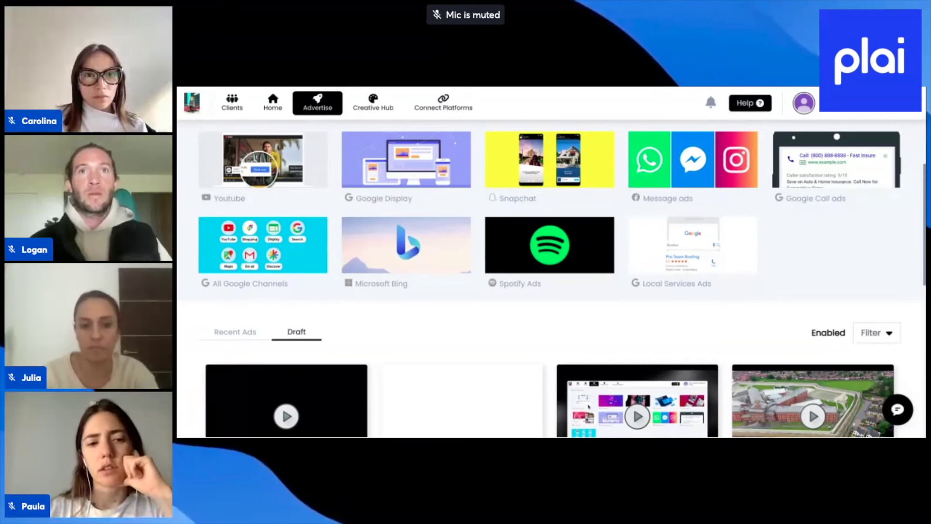
pyautogui.scroll(-5, 556, 277)
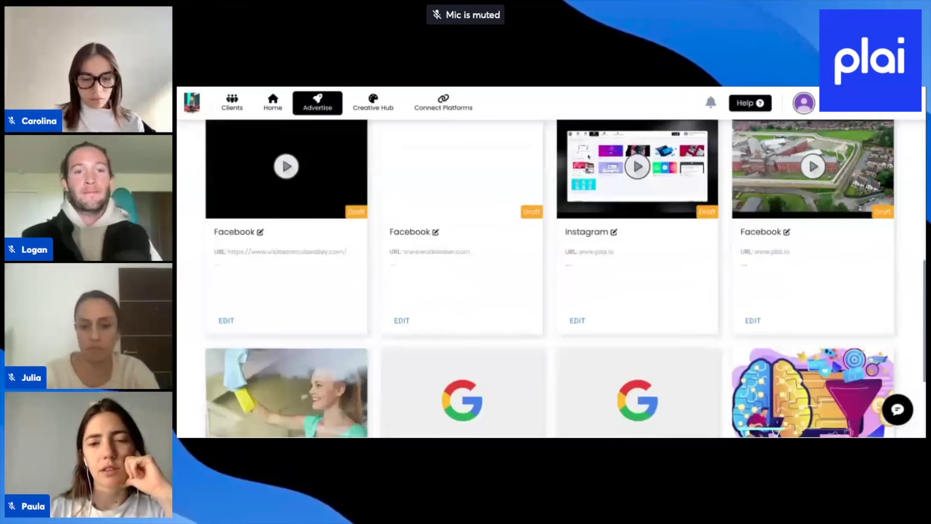
pyautogui.scroll(1, 556, 278)
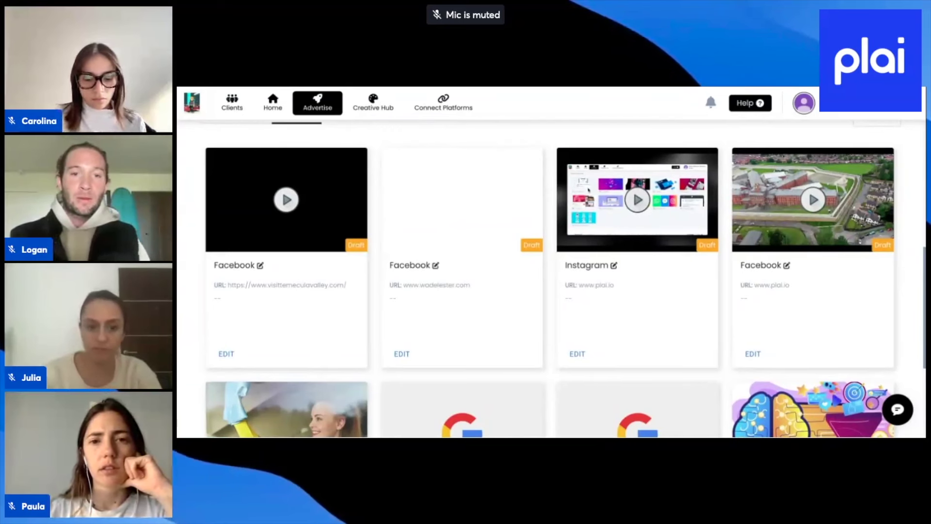
pyautogui.scroll(1, 333, 254)
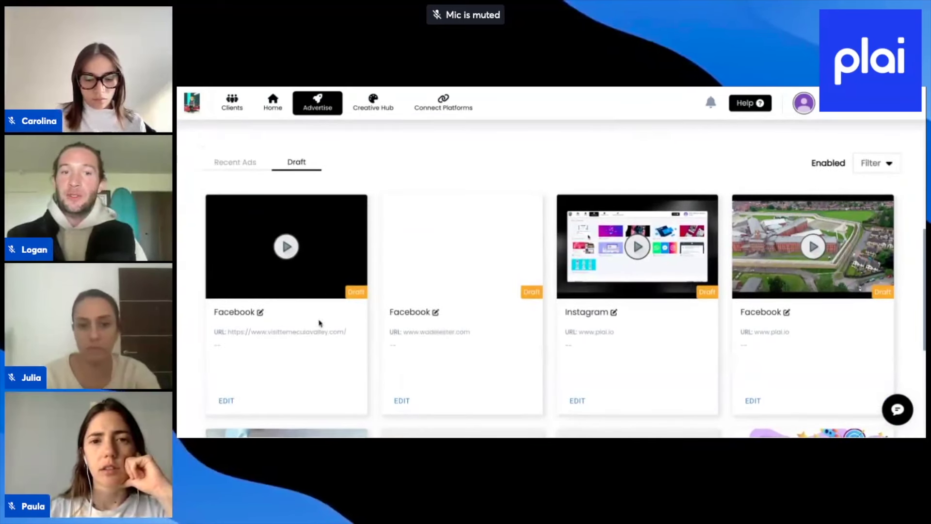
pyautogui.scroll(1, 318, 329)
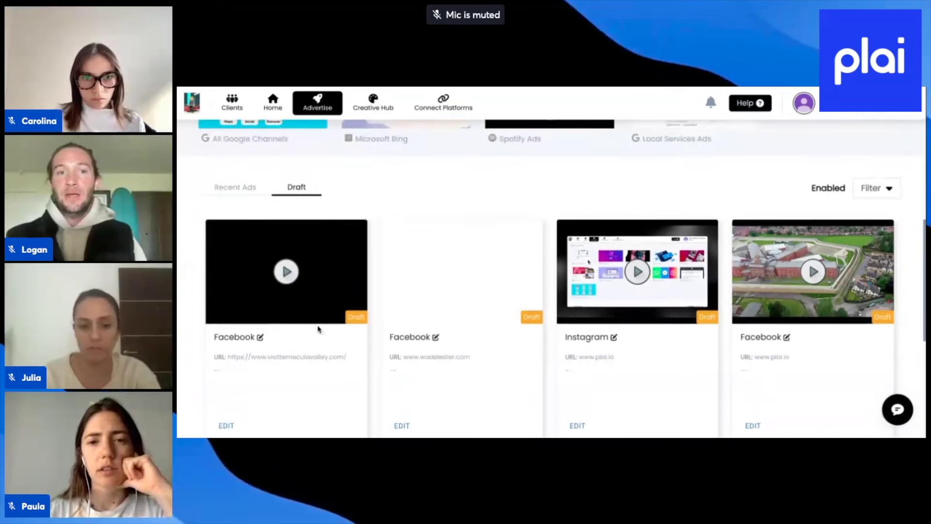
# - Switch to the recent ads and check which extra actions the Google Search Max conversion test ad offers, without applying any
pyautogui.click(234, 189)
pyautogui.scroll(-2, 364, 286)
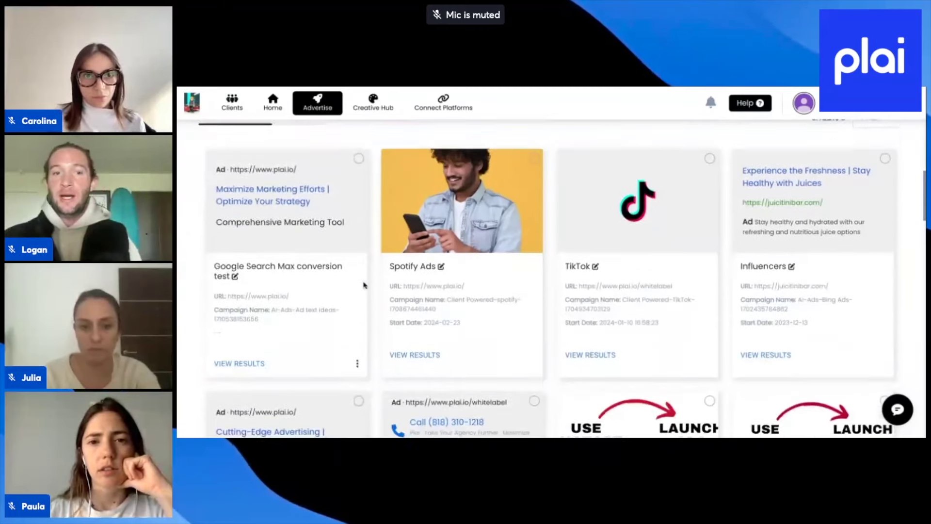
pyautogui.click(358, 341)
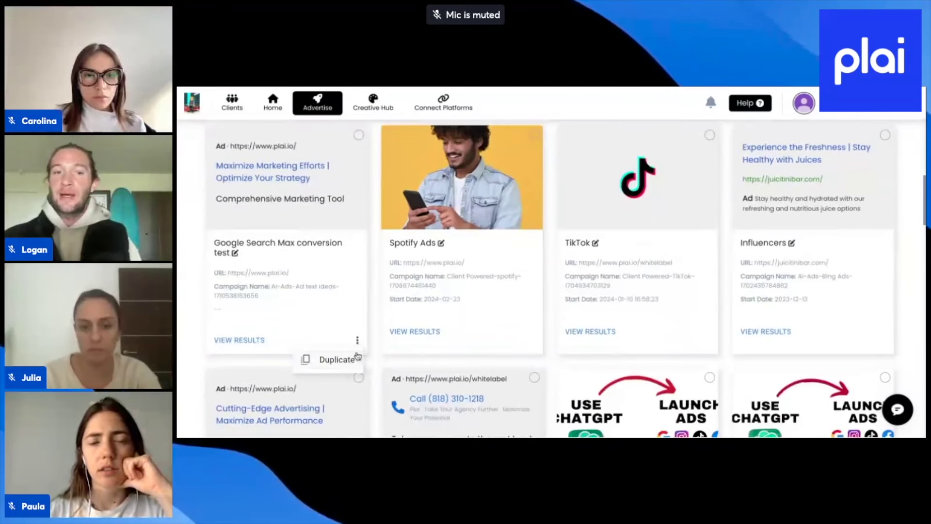
pyautogui.click(374, 338)
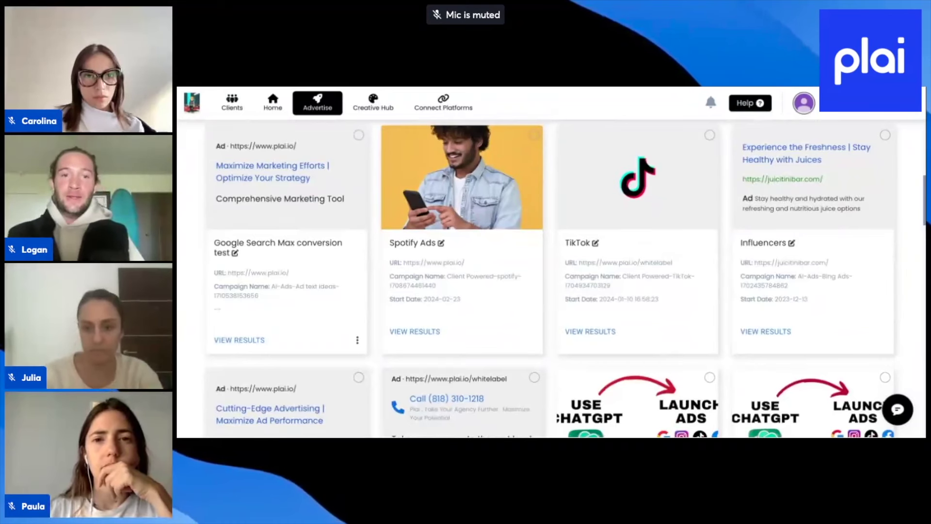
pyautogui.scroll(5, 552, 279)
pyautogui.scroll(5, 551, 279)
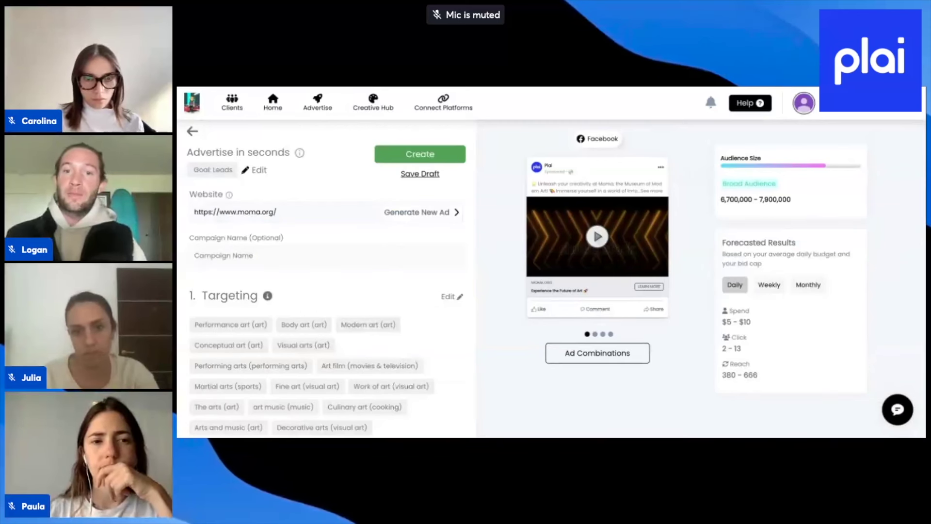
pyautogui.scroll(-4, 416, 345)
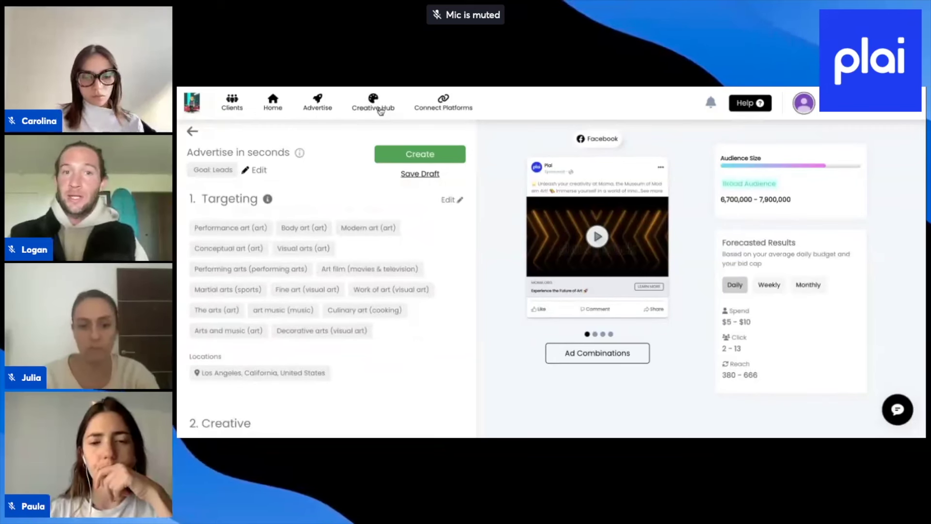
# - Return to the Advertise page, switch to the Creative Hub and create an ad from Template 1
pyautogui.click(318, 104)
pyautogui.scroll(-2, 372, 342)
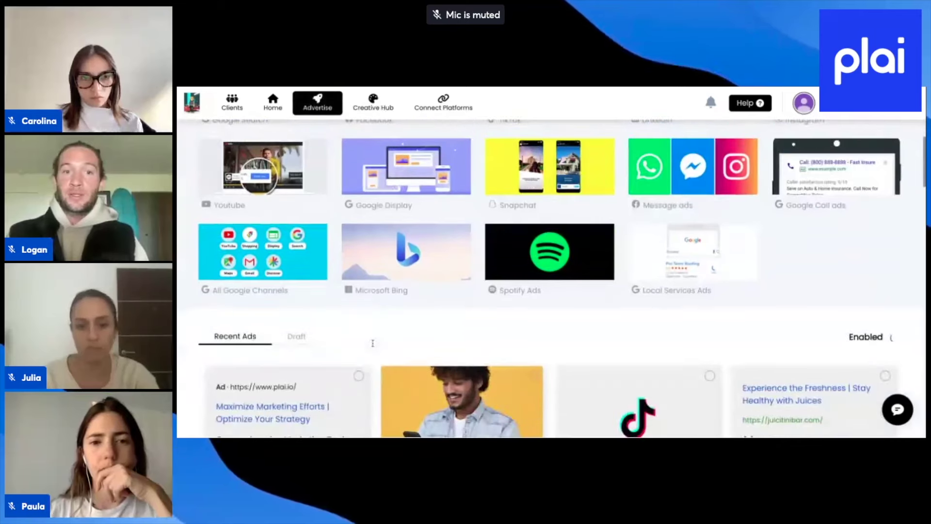
pyautogui.click(373, 102)
pyautogui.scroll(-10, 381, 278)
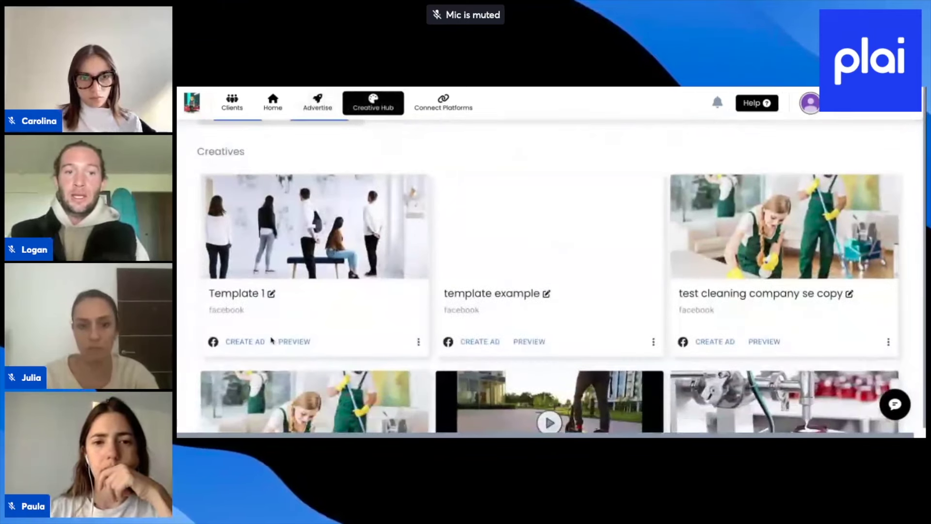
pyautogui.click(253, 343)
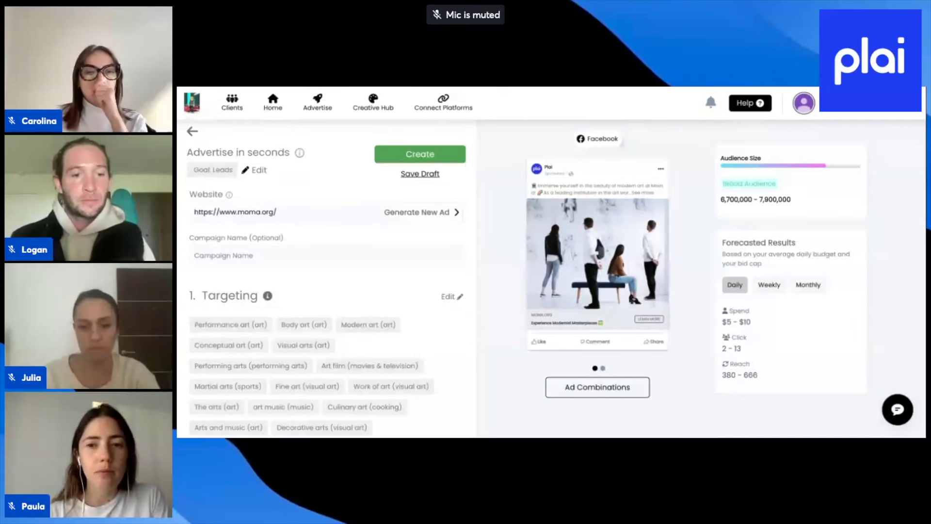
# - Start a new Google Search ad from the Advertise page and examine the selected keywords, suggested keywords and locations in its targeting settings
pyautogui.click(317, 102)
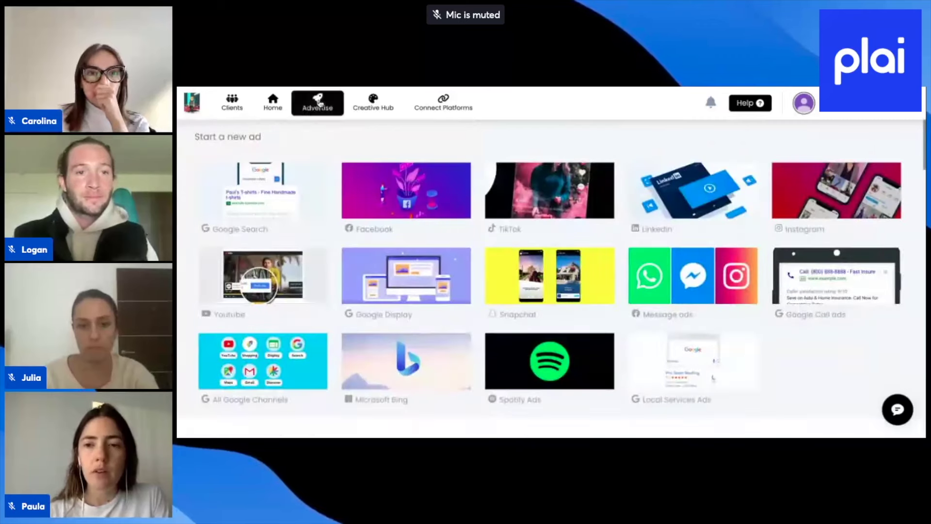
pyautogui.click(285, 200)
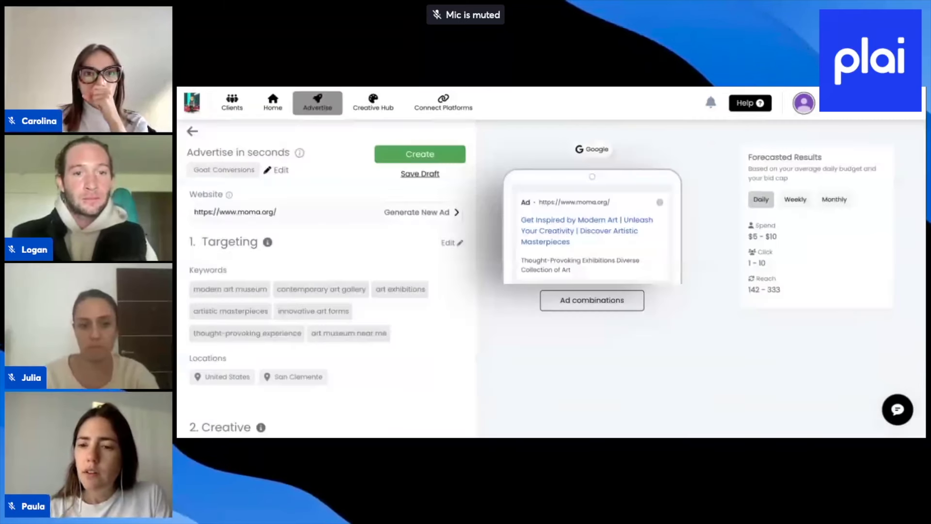
pyautogui.click(449, 242)
pyautogui.scroll(-2, 563, 310)
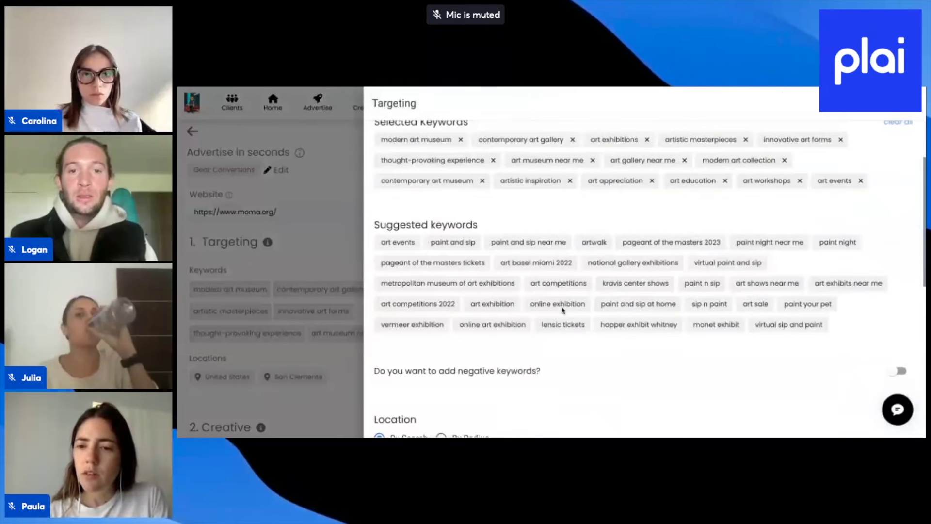
pyautogui.scroll(-4, 562, 309)
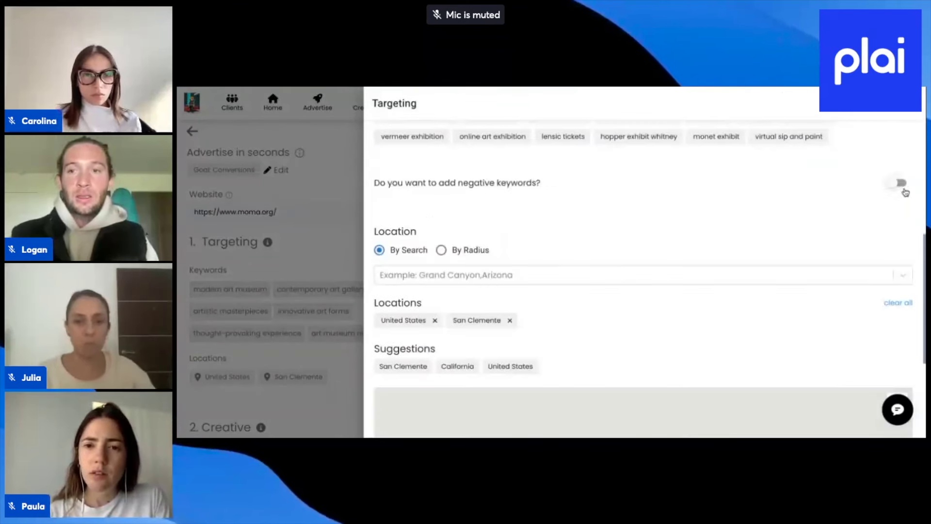
pyautogui.scroll(4, 755, 193)
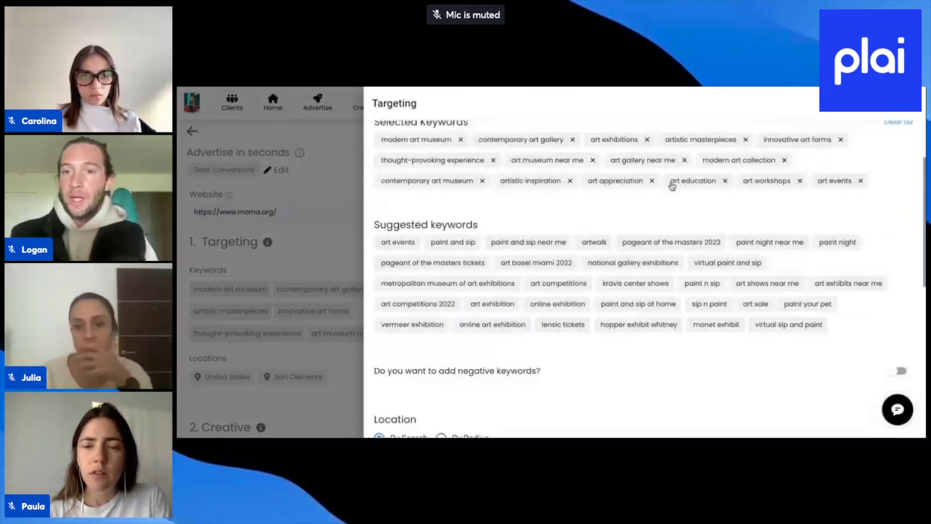
pyautogui.scroll(-1, 644, 225)
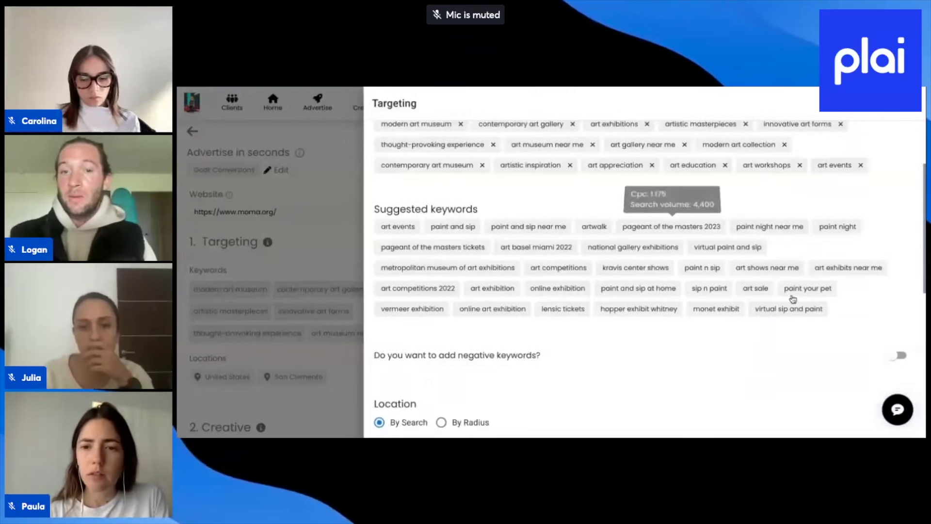
# - Enable negative keywords in the Google Search ad's targeting, view the negative keyword entry and close the targeting settings
pyautogui.click(901, 359)
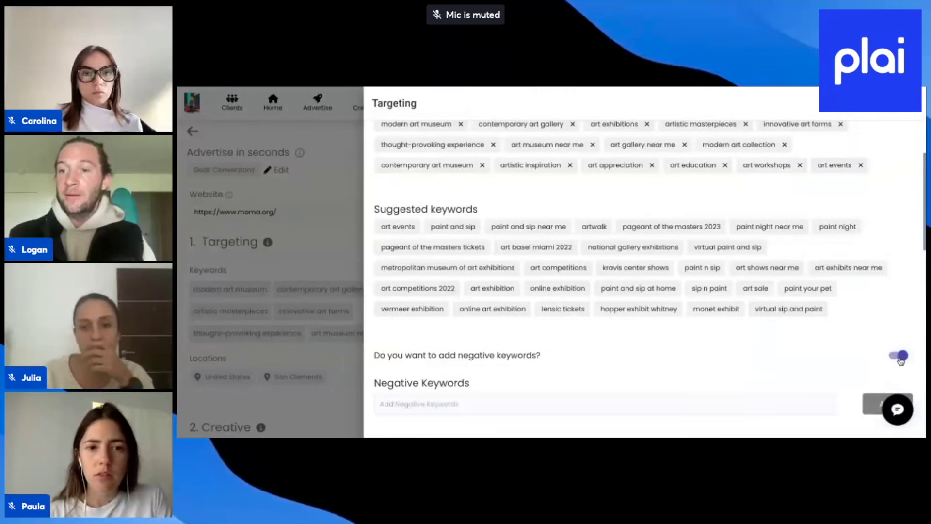
pyautogui.scroll(-1, 645, 371)
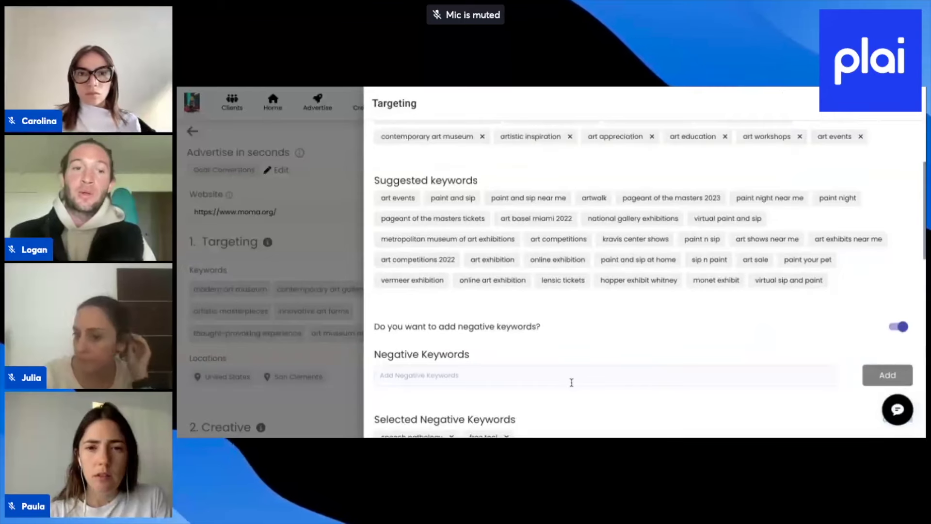
pyautogui.click(312, 241)
# - Start a new YouTube ad from the Advertise page and review its creative formats and its video and channel targeting options
pyautogui.click(311, 115)
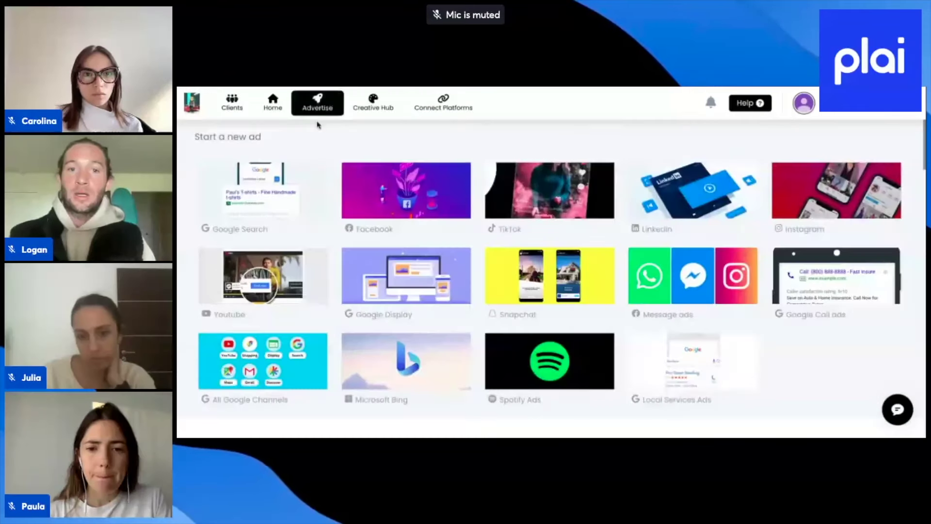
pyautogui.scroll(-1, 272, 232)
pyautogui.click(265, 241)
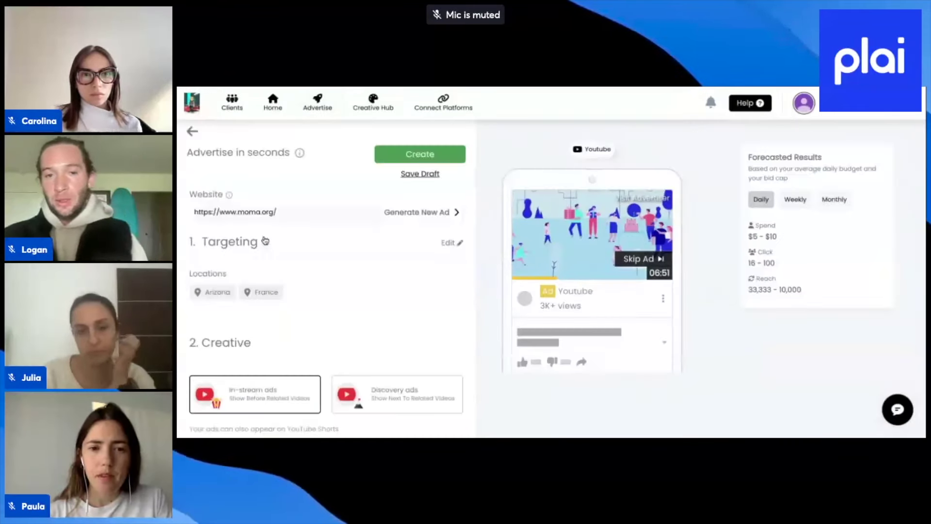
pyautogui.scroll(-4, 363, 316)
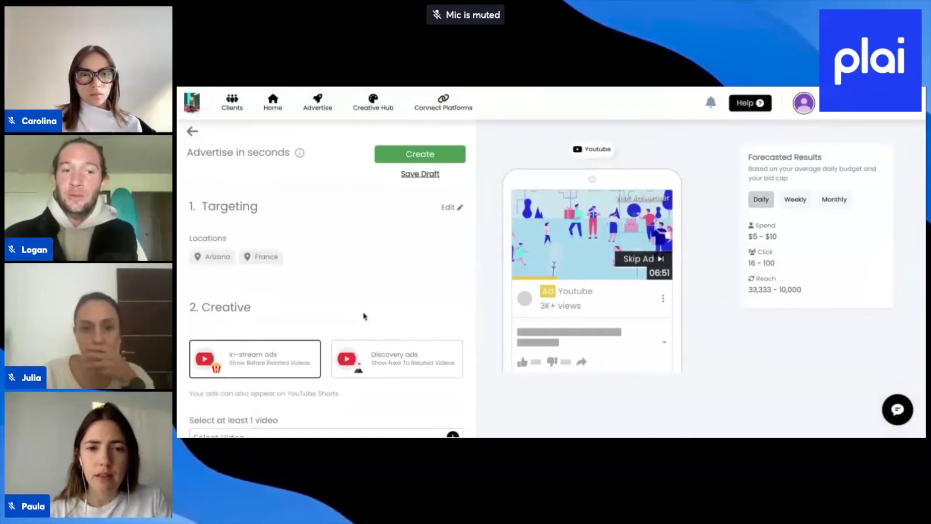
pyautogui.scroll(-1, 364, 316)
pyautogui.scroll(2, 365, 316)
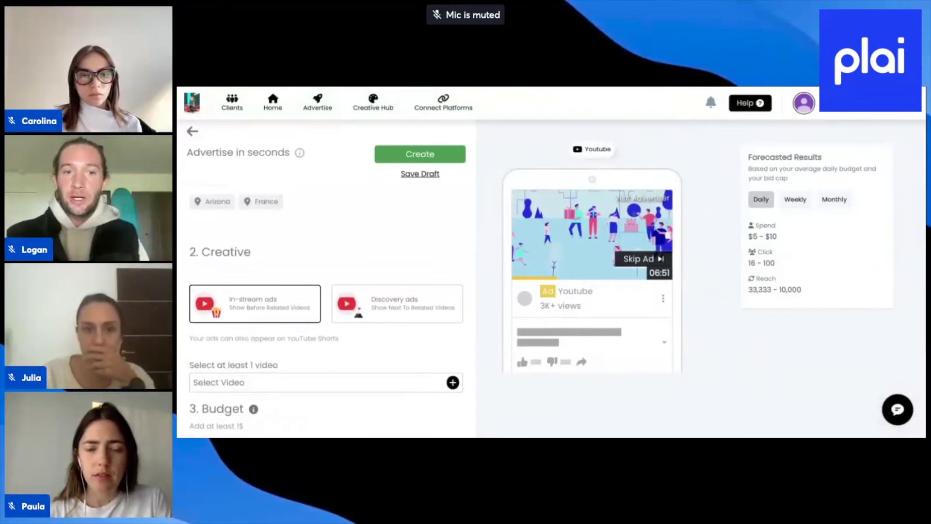
pyautogui.scroll(2, 376, 234)
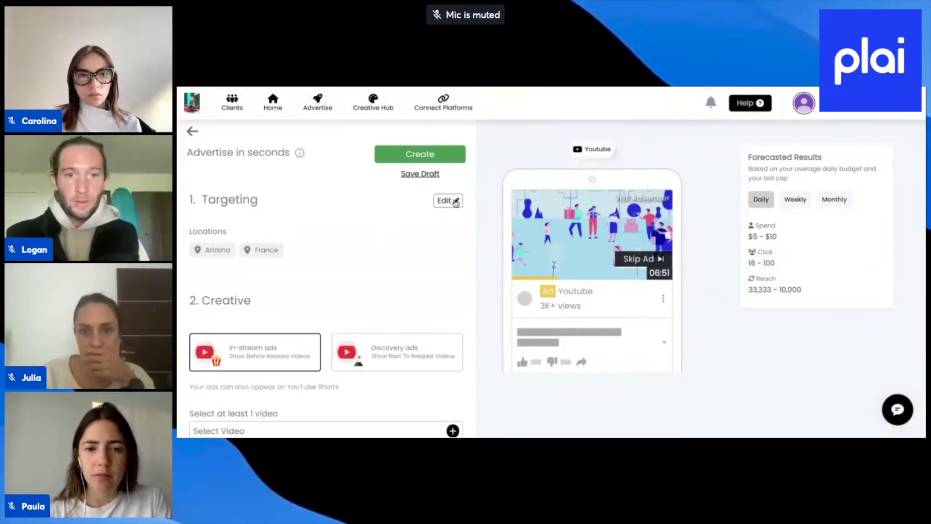
pyautogui.click(455, 203)
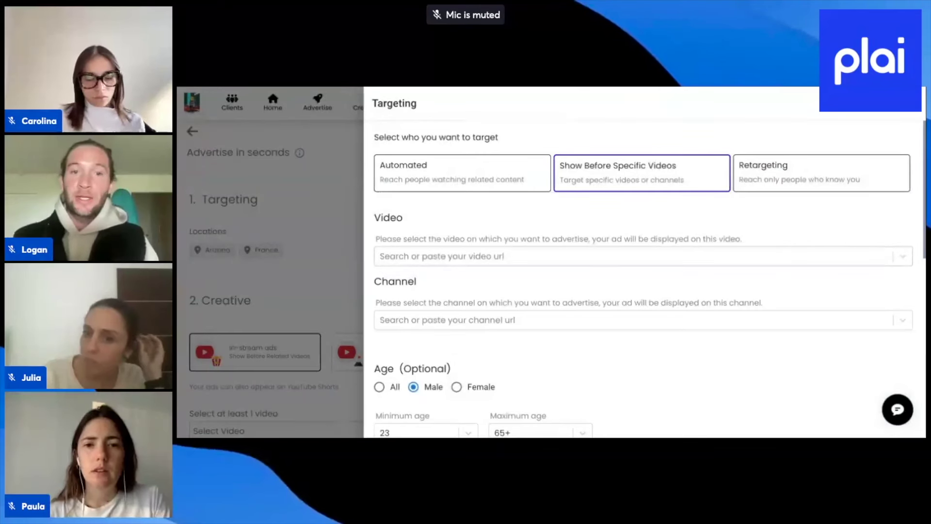
pyautogui.click(331, 286)
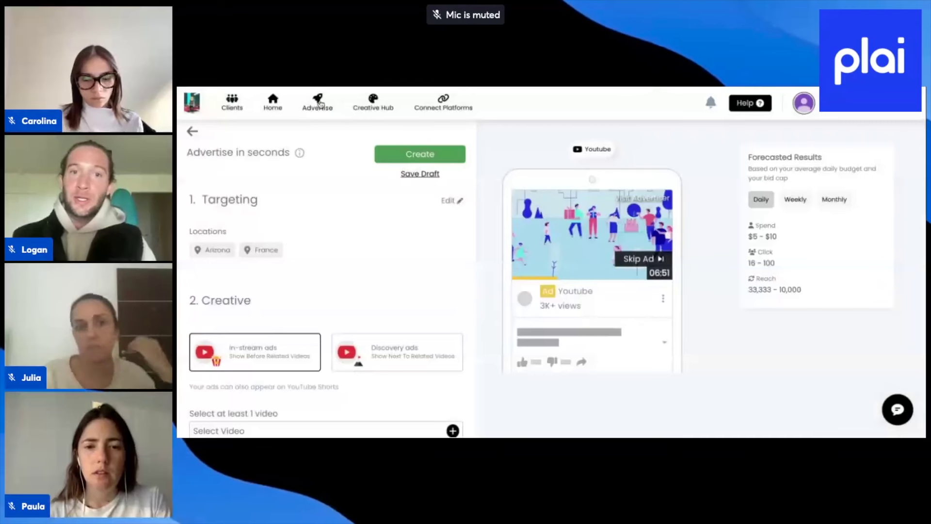
# - Go back to the Advertise page, open a new Google Search ad and review its targeting keywords, headlines and descriptions
pyautogui.click(320, 103)
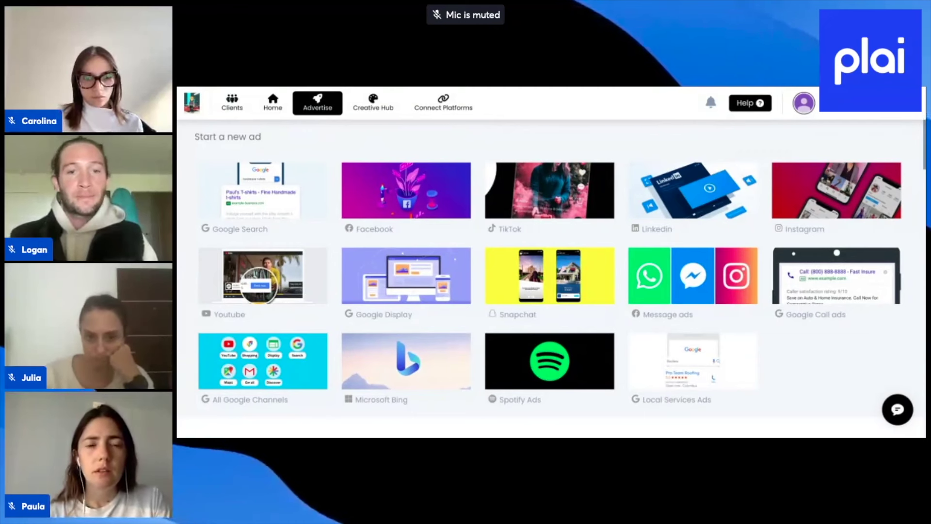
pyautogui.click(260, 196)
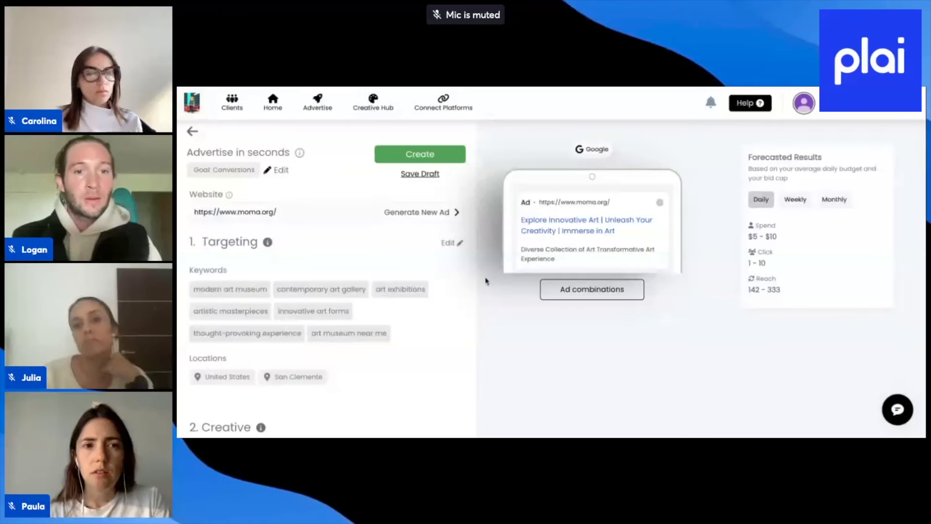
pyautogui.click(449, 243)
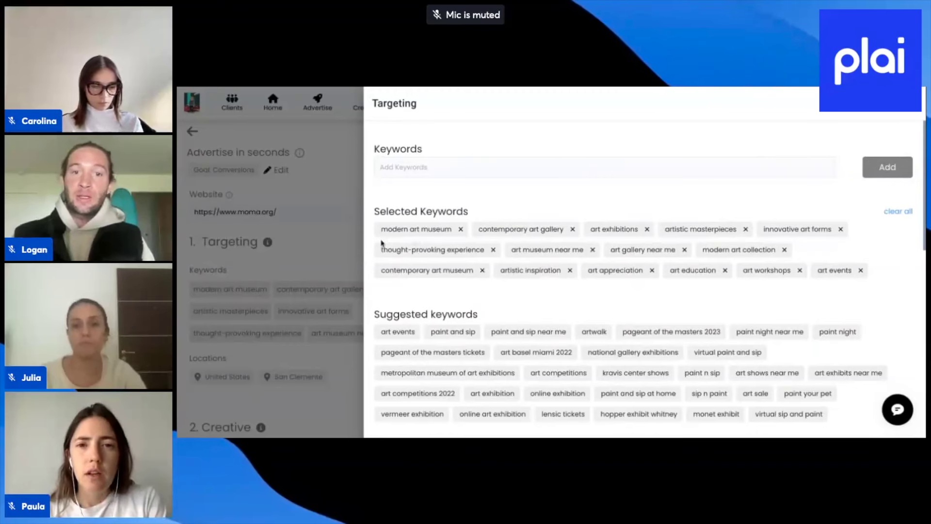
pyautogui.click(324, 248)
pyautogui.scroll(-8, 322, 247)
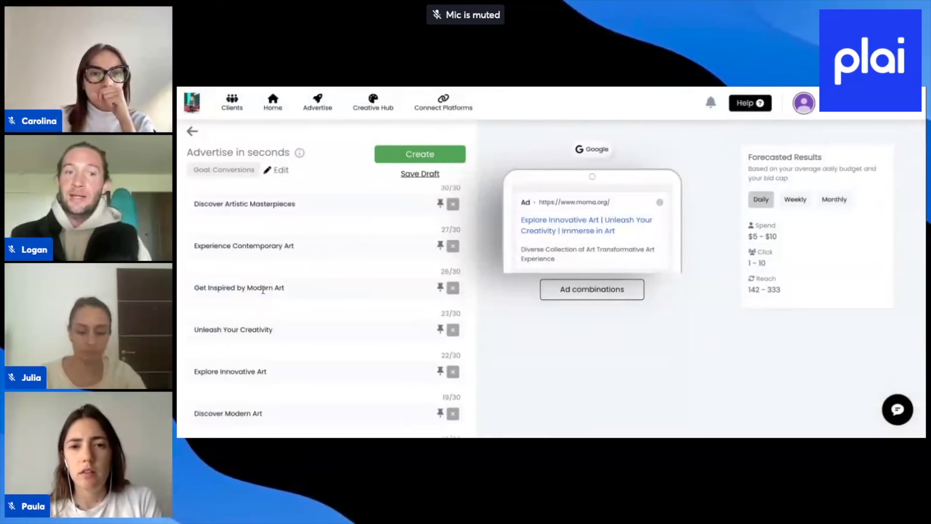
pyautogui.scroll(-1, 262, 327)
pyautogui.scroll(-10, 261, 326)
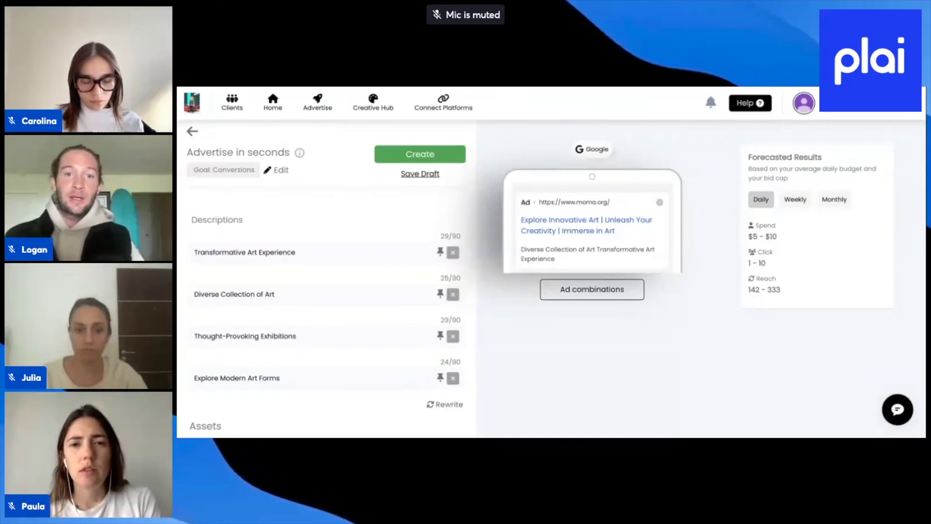
# - Return to the Advertise page, start a new Facebook ad and open its targeting settings to view the audience options
pyautogui.click(304, 113)
pyautogui.scroll(-1, 423, 259)
pyautogui.scroll(-5, 423, 259)
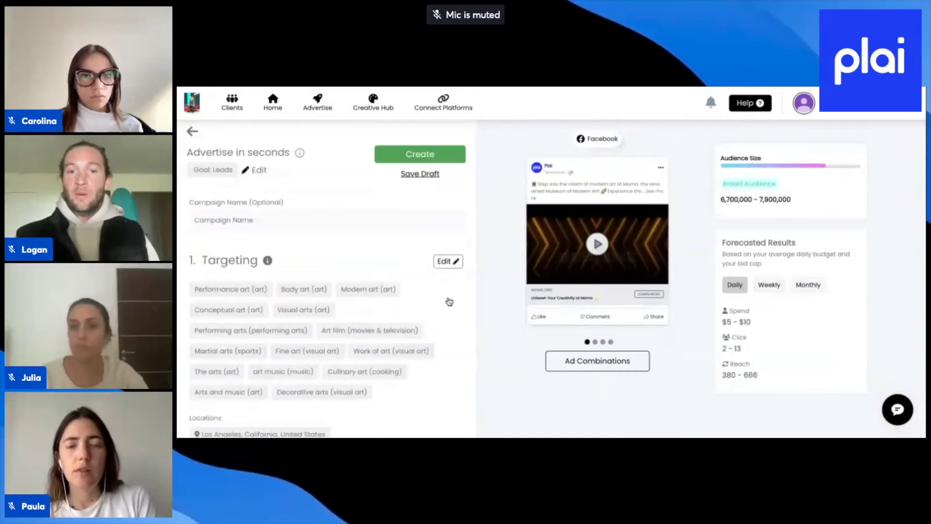
pyautogui.click(447, 261)
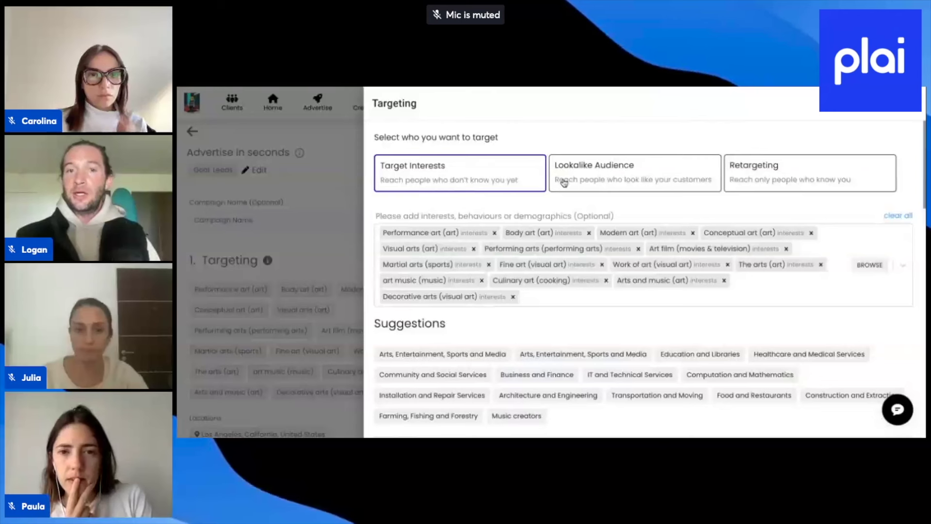
# - Set the Facebook ad's audience to Retargeting, view the customer list upload form for creating an audience and close it
pyautogui.click(767, 181)
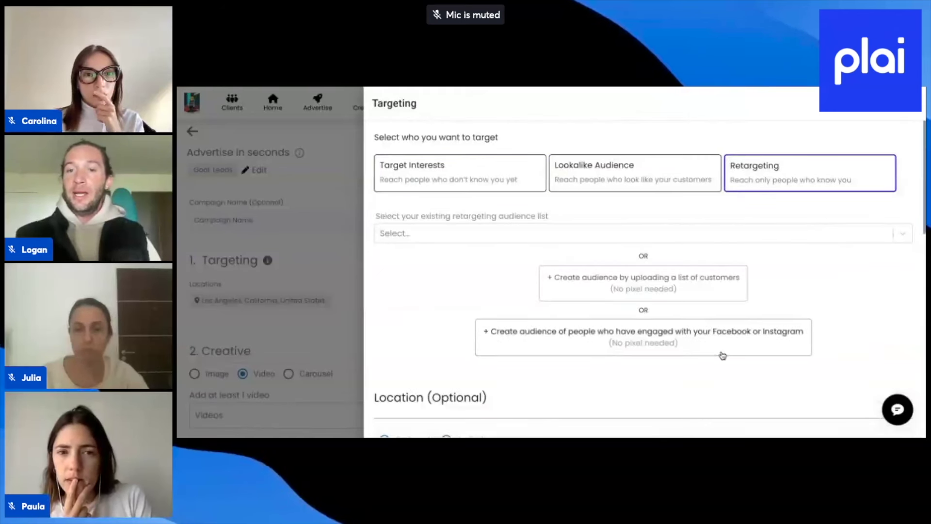
pyautogui.scroll(-1, 721, 356)
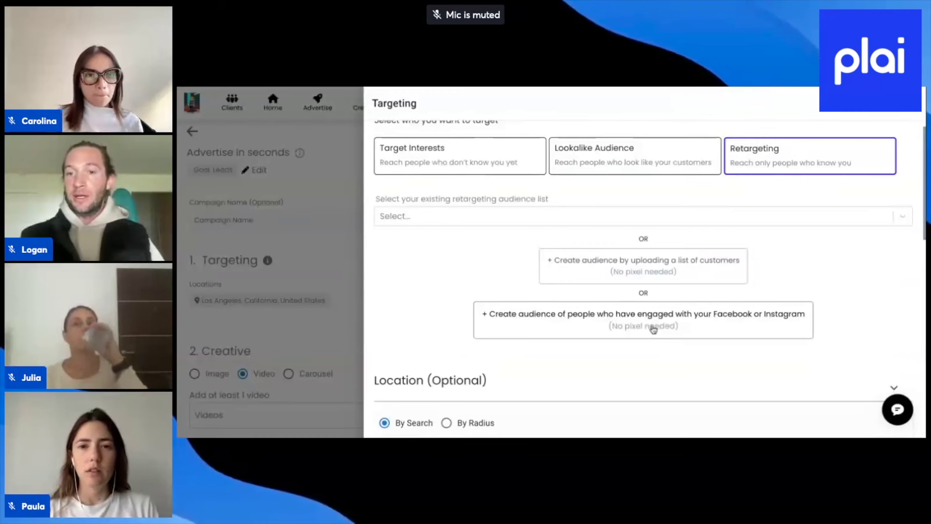
pyautogui.click(641, 266)
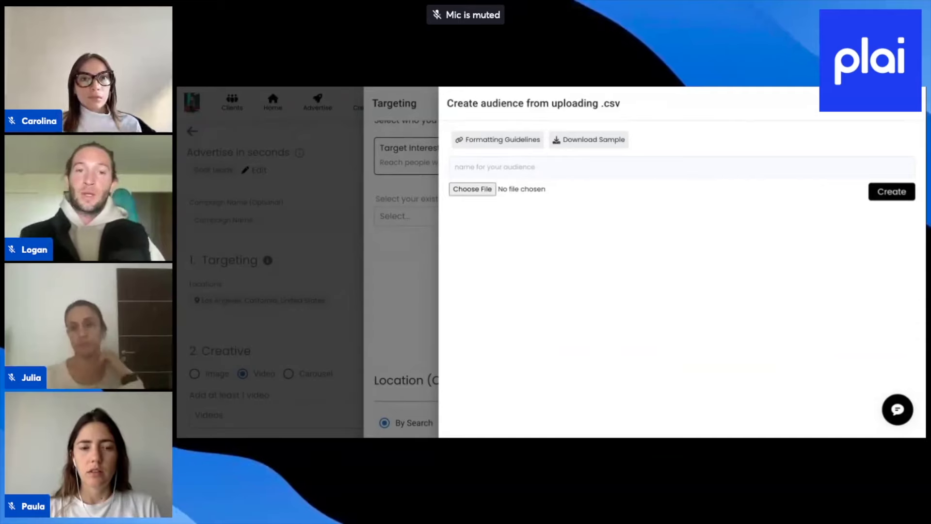
pyautogui.click(409, 265)
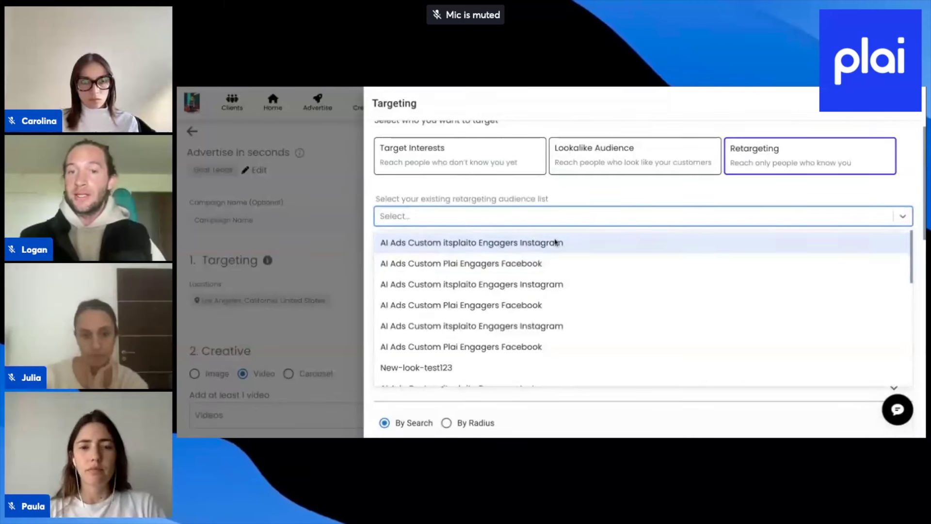
# - Examine the existing retargeting audience lists available for the Facebook ad and close the targeting settings
pyautogui.scroll(-3, 545, 324)
pyautogui.scroll(-1, 536, 334)
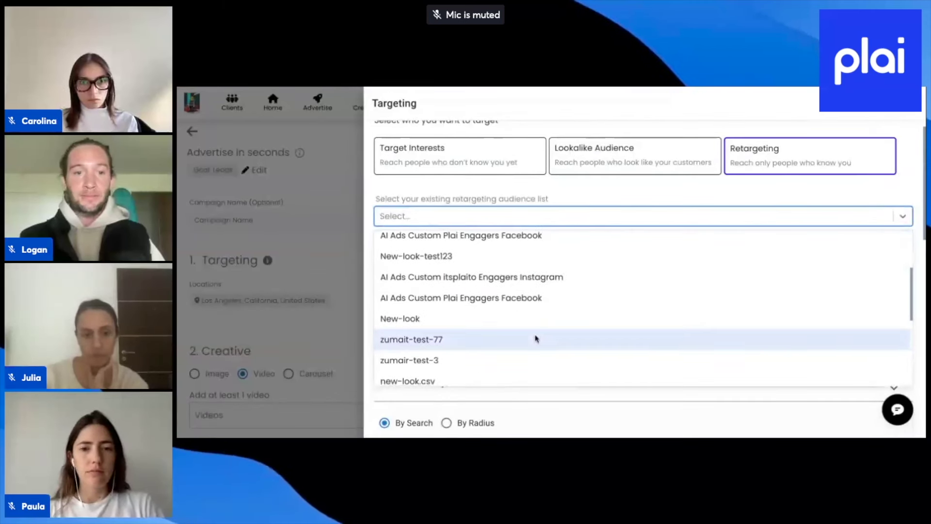
pyautogui.click(565, 201)
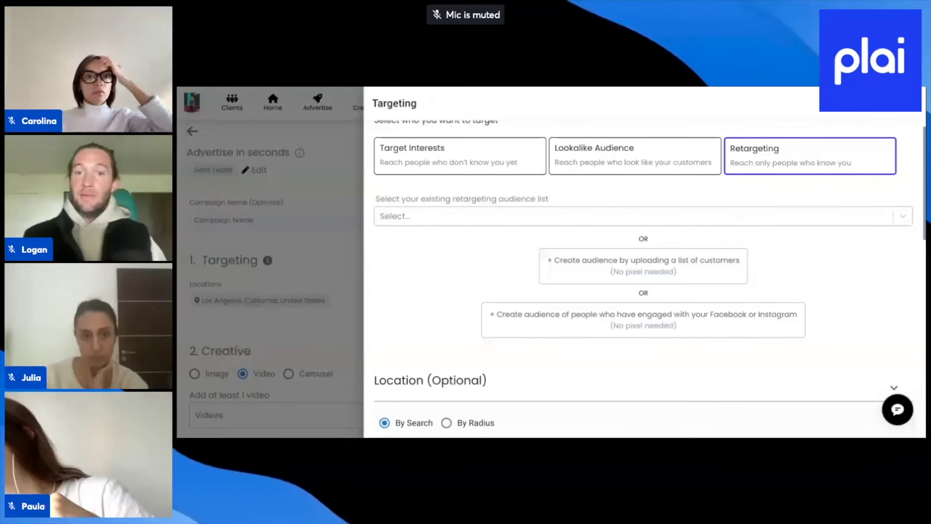
pyautogui.click(449, 217)
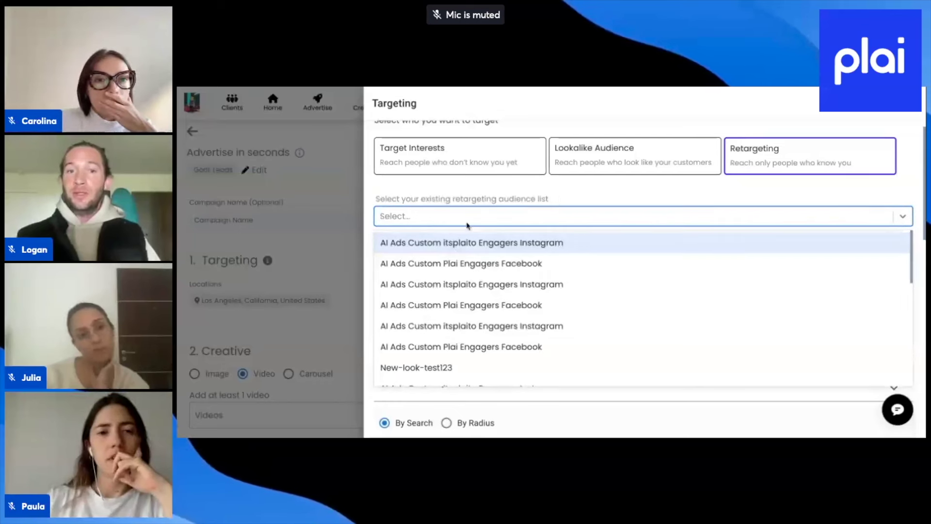
pyautogui.click(555, 197)
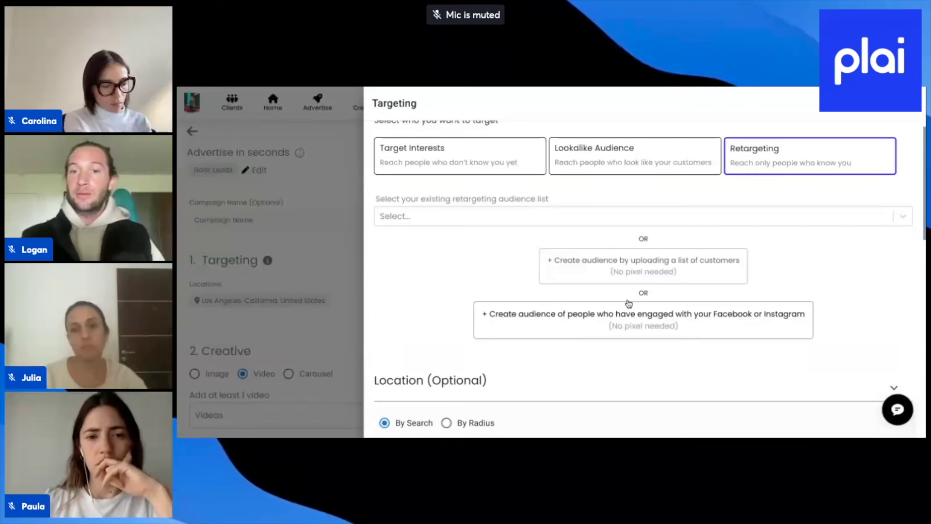
pyautogui.click(640, 224)
pyautogui.click(626, 200)
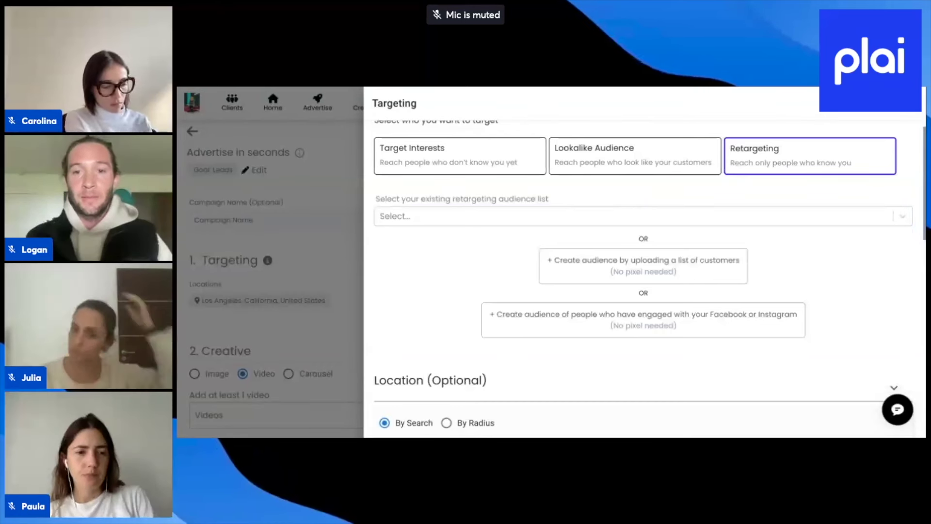
pyautogui.click(627, 210)
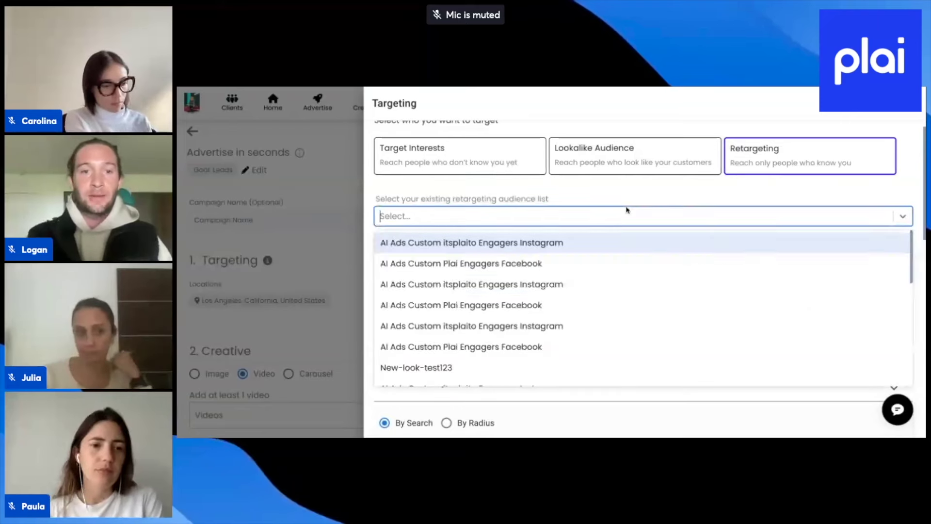
pyautogui.scroll(-2, 590, 291)
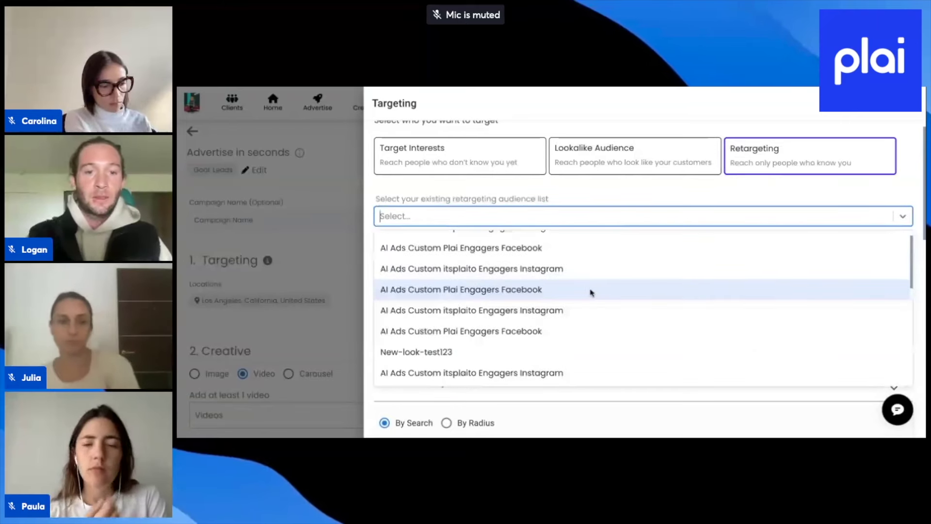
pyautogui.scroll(-1, 592, 292)
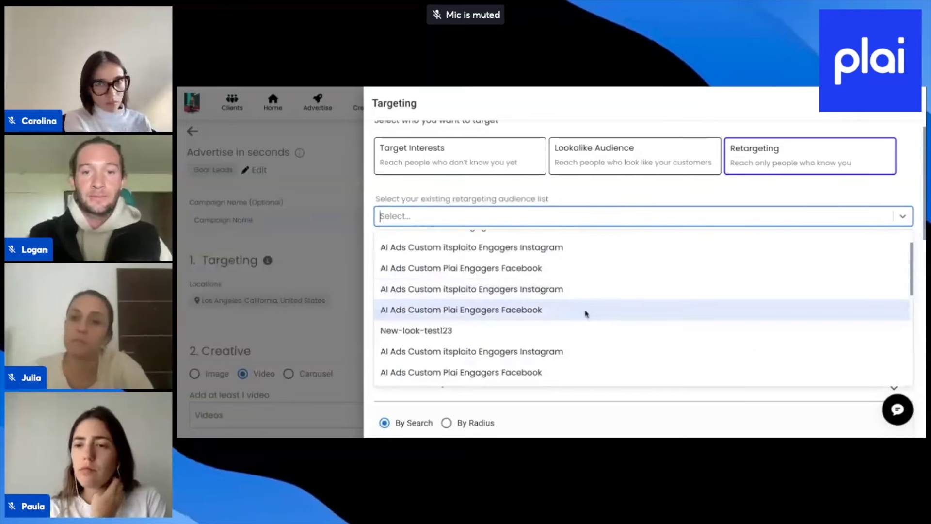
pyautogui.click(588, 199)
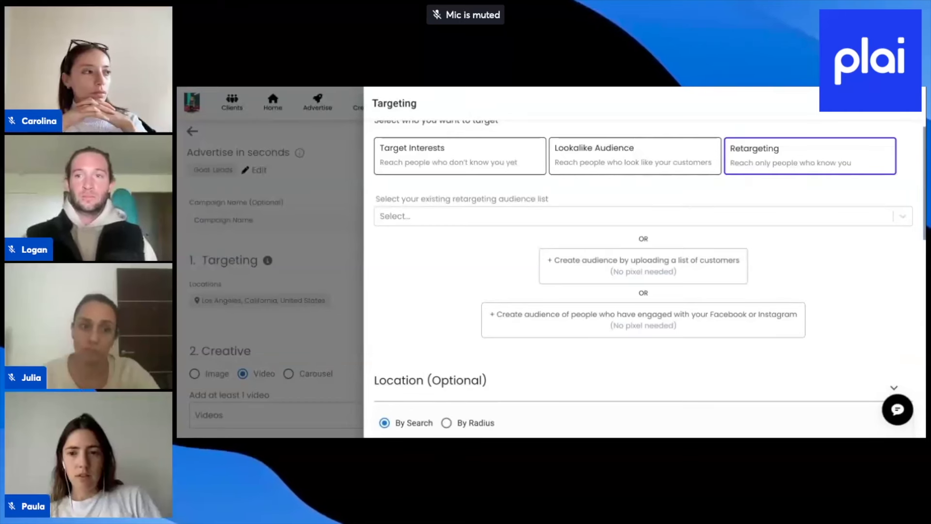
pyautogui.press('Escape')
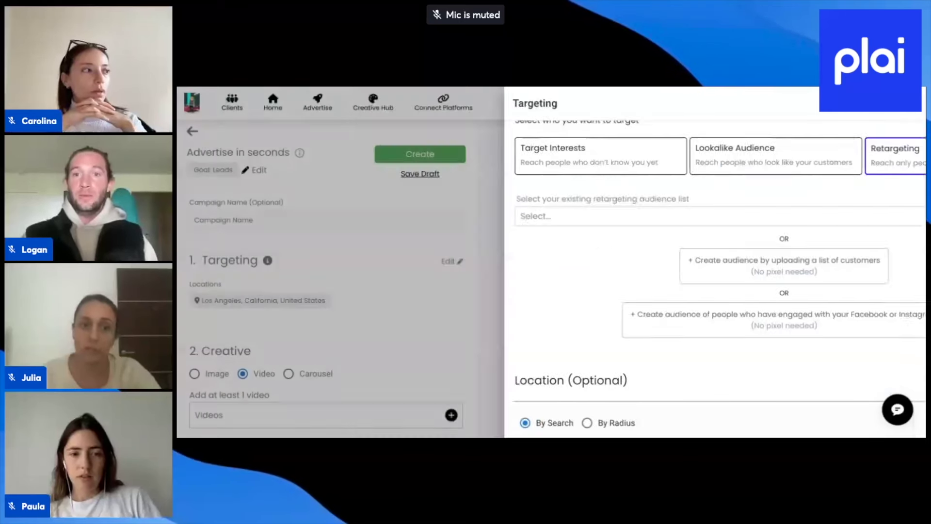
# - Go to the Clients page and switch to My Workspace (Default)
pyautogui.click(230, 102)
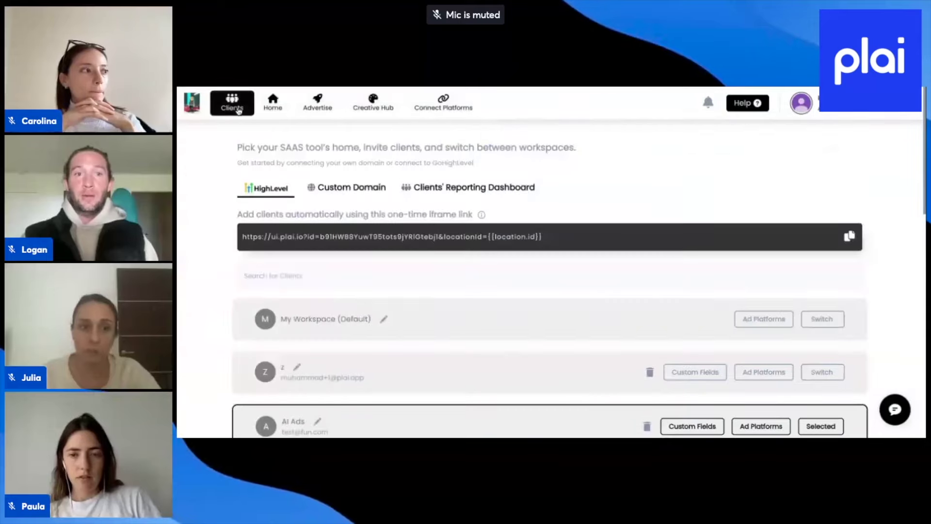
pyautogui.click(822, 319)
pyautogui.click(475, 286)
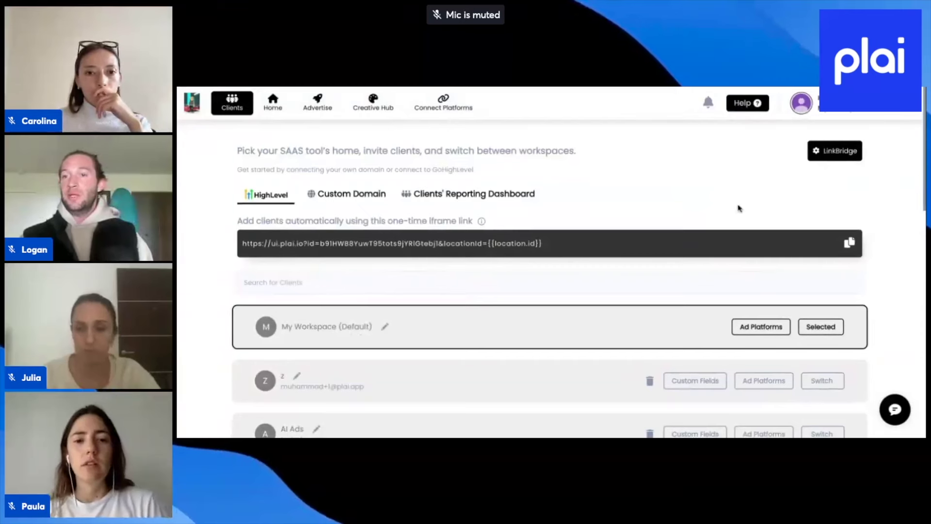
# - Copy the LinkBridge 'Manage Access' link for Facebook and view the partner access request page that clients receive
pyautogui.click(822, 159)
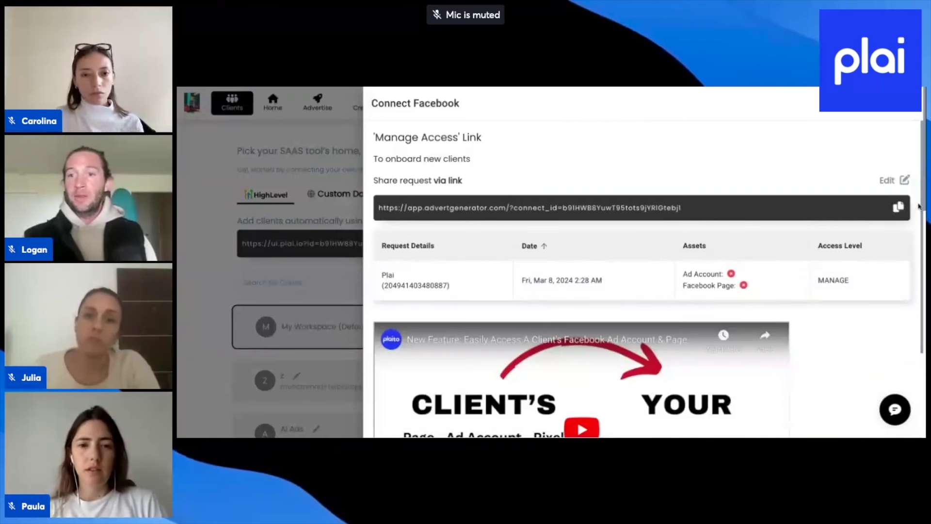
pyautogui.click(899, 207)
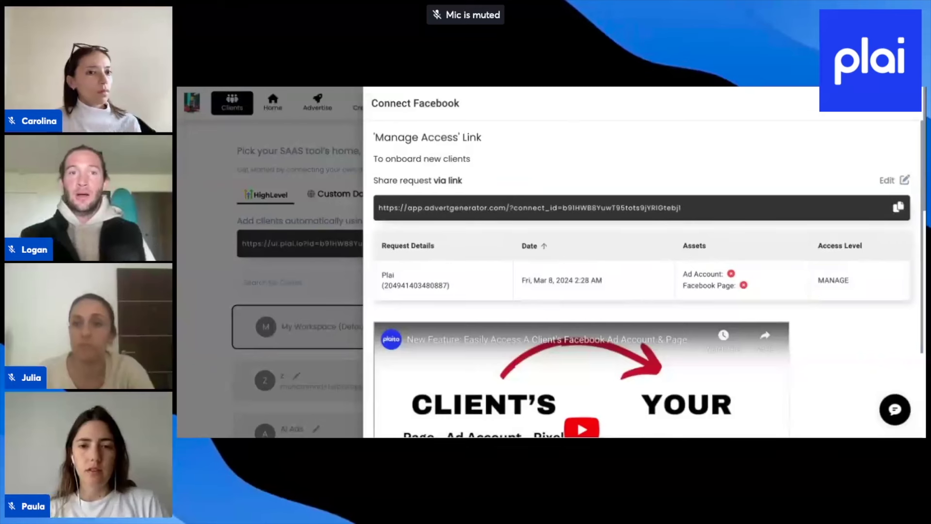
pyautogui.hotkey('alt', 'Tab')
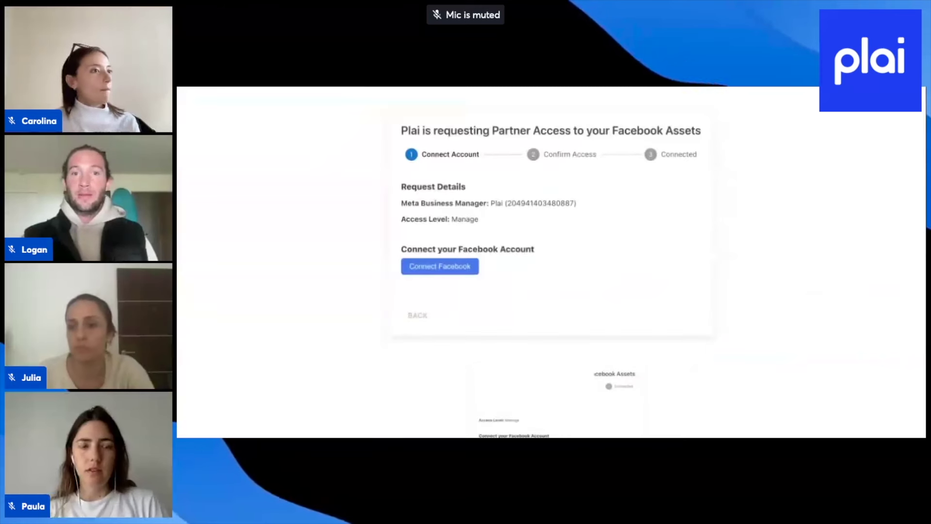
pyautogui.doubleClick(410, 130)
pyautogui.doubleClick(496, 204)
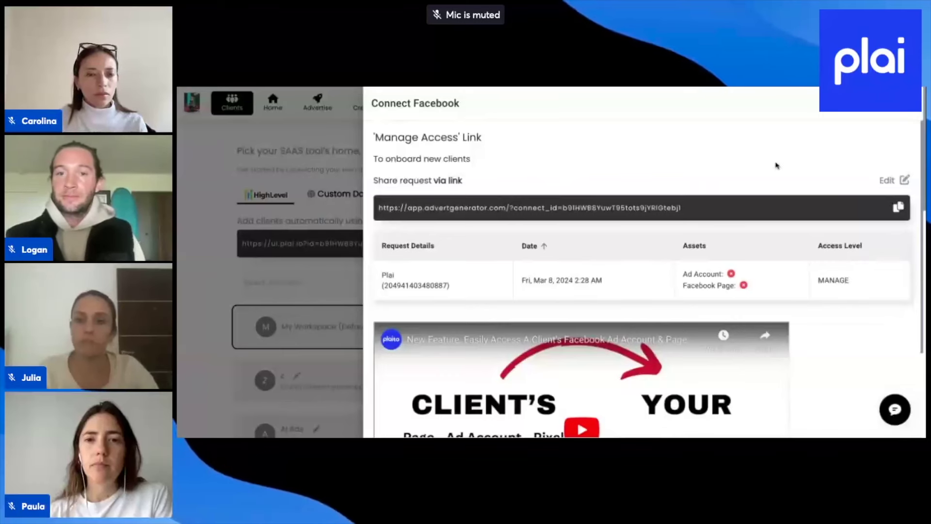
pyautogui.click(315, 211)
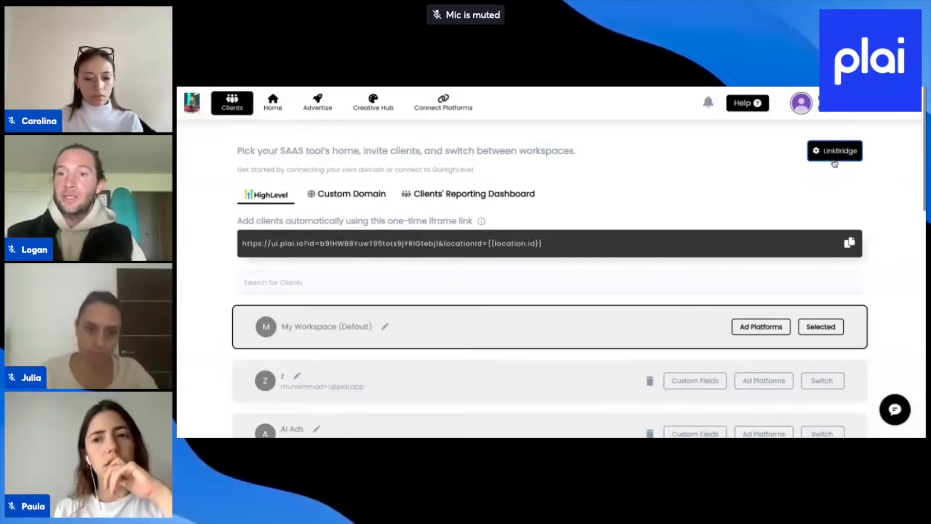
# - Switch to the z client workspace and back to My Workspace (Default)
pyautogui.scroll(-1, 699, 356)
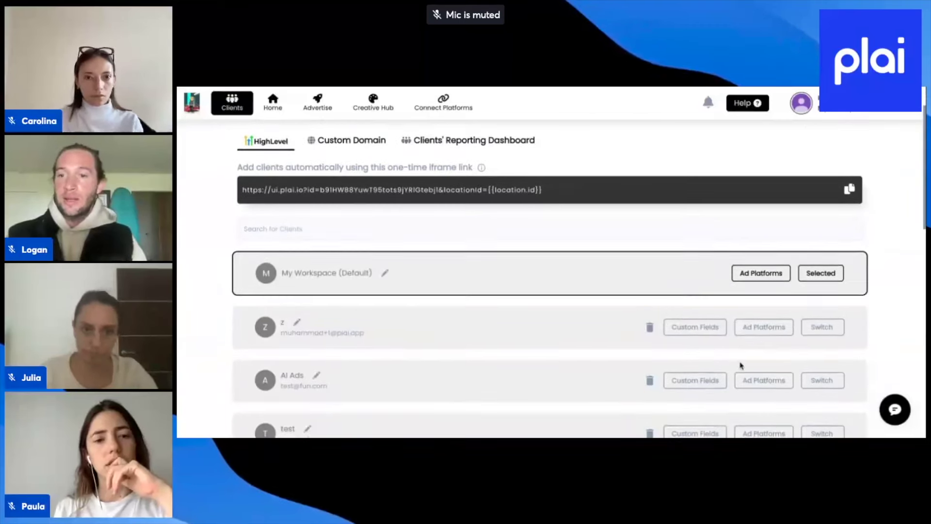
pyautogui.click(821, 327)
pyautogui.click(484, 292)
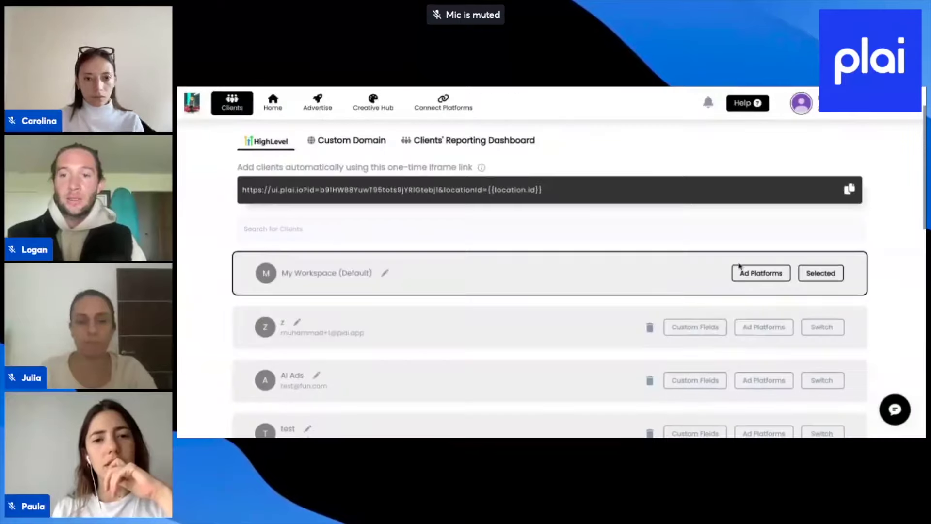
pyautogui.click(828, 272)
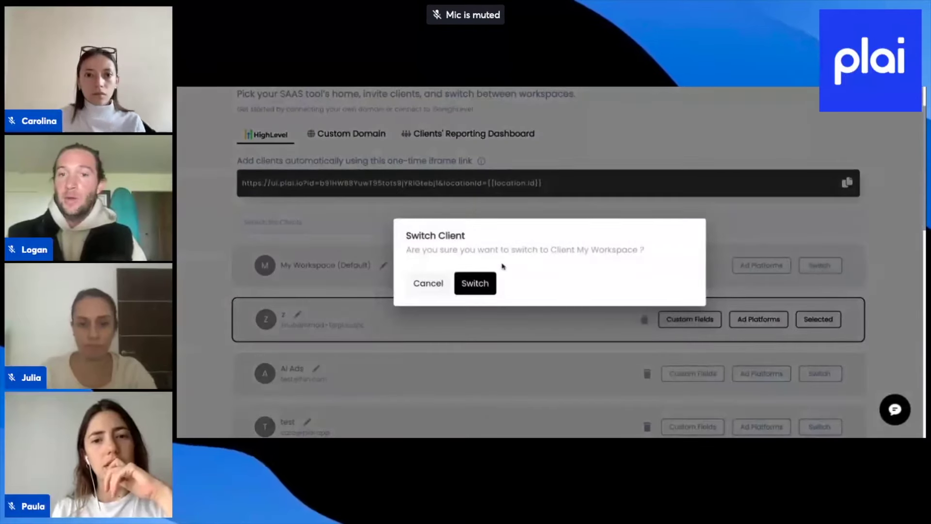
pyautogui.click(475, 281)
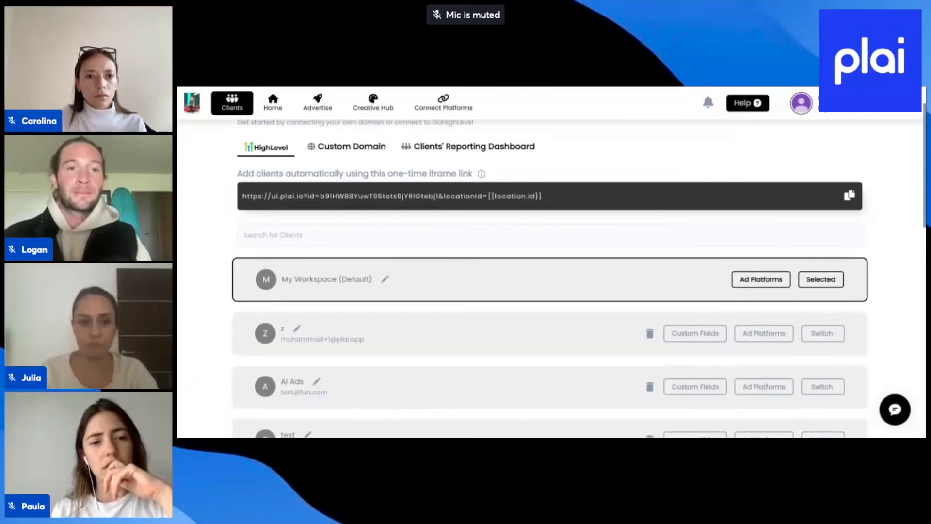
pyautogui.scroll(1, 830, 120)
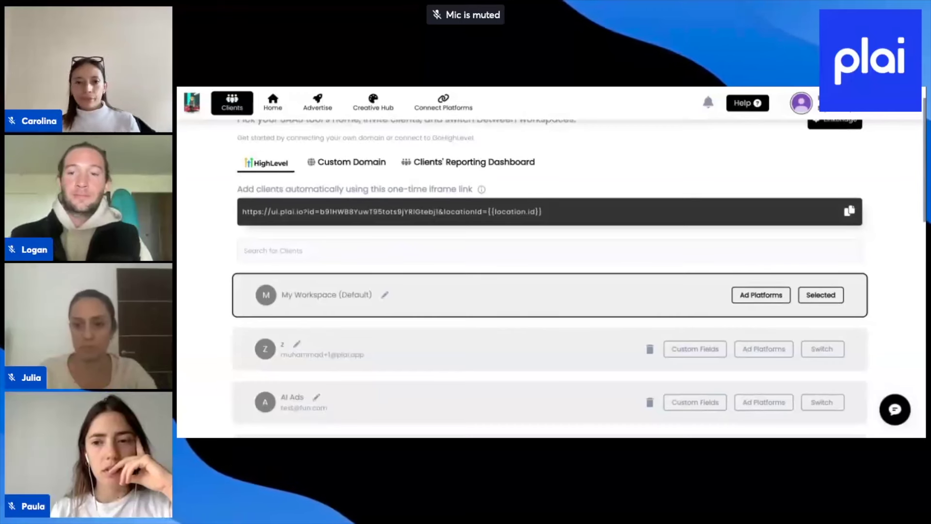
pyautogui.scroll(1, 833, 168)
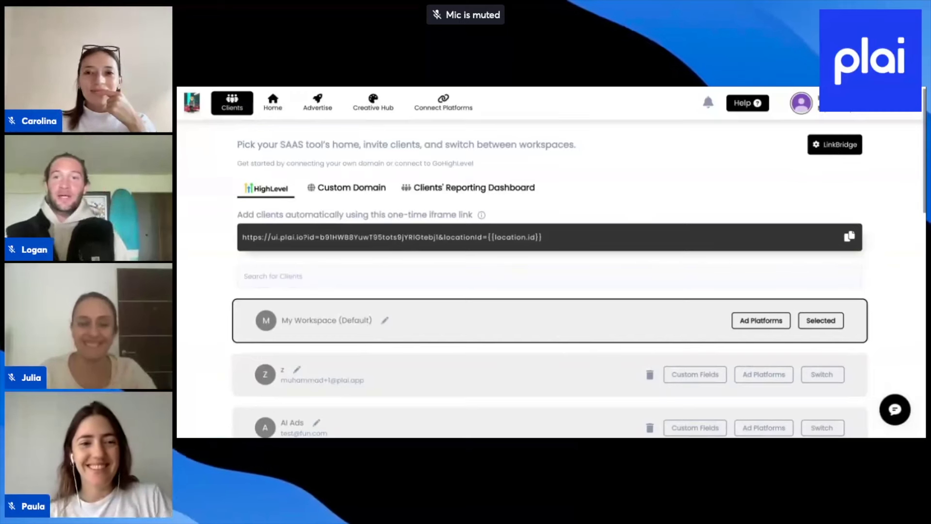
# - View the ad types on the Advertise page and open the Connect Platforms page
pyautogui.click(334, 104)
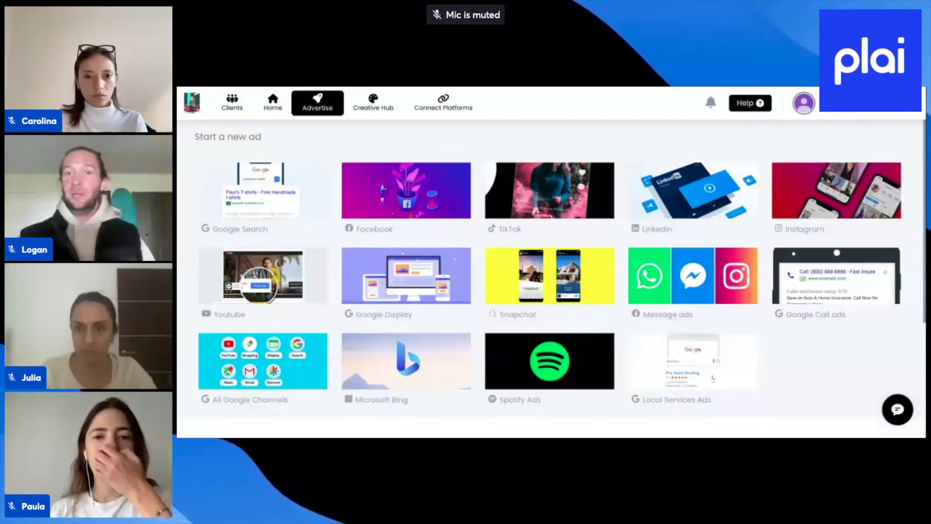
pyautogui.click(443, 103)
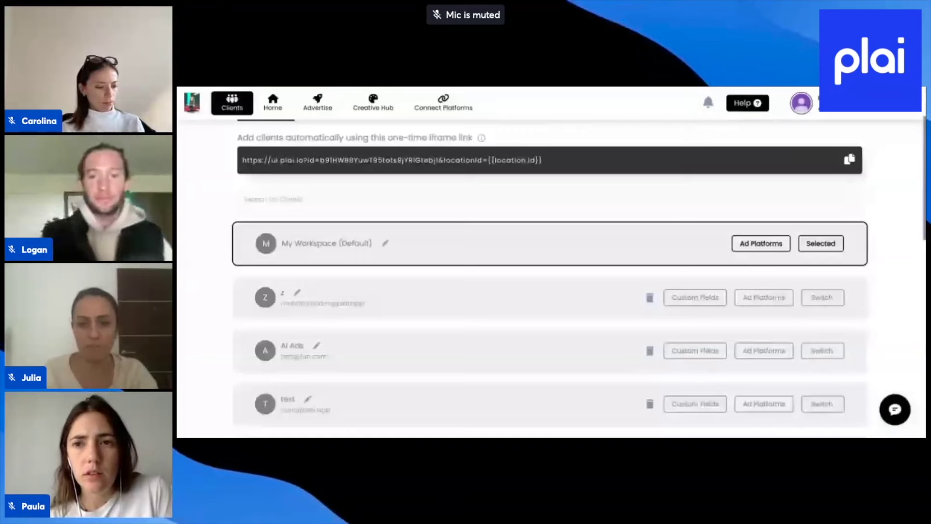
# - Switch to the AI Ads client workspace and start a new Facebook ad from the Advertise page
pyautogui.click(823, 350)
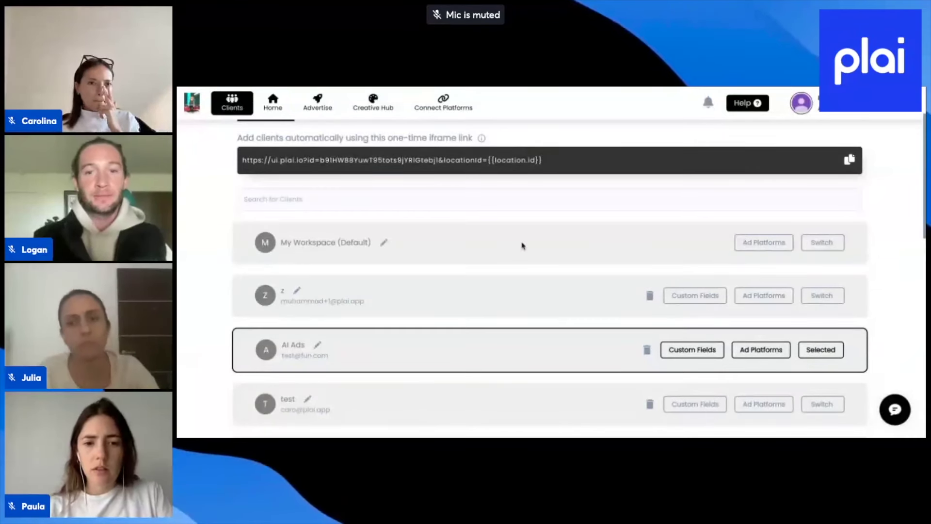
pyautogui.click(320, 109)
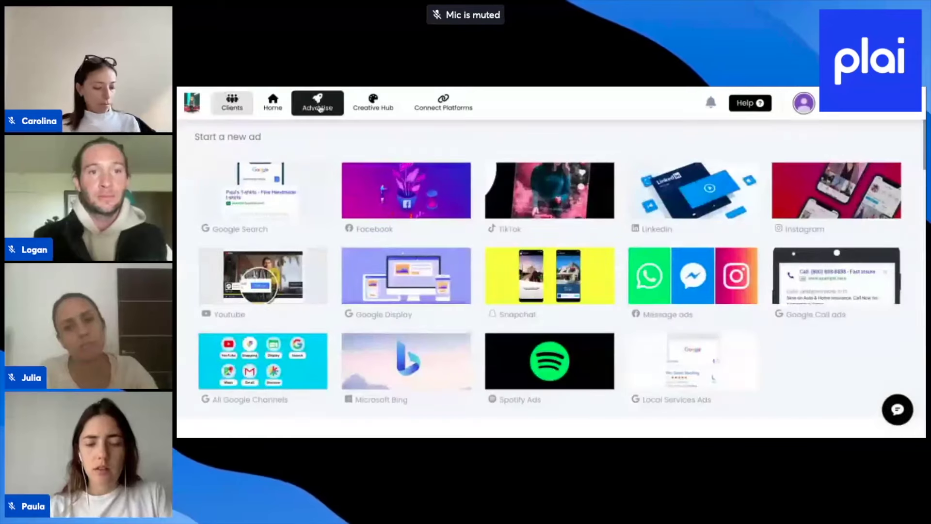
pyautogui.scroll(-1, 443, 182)
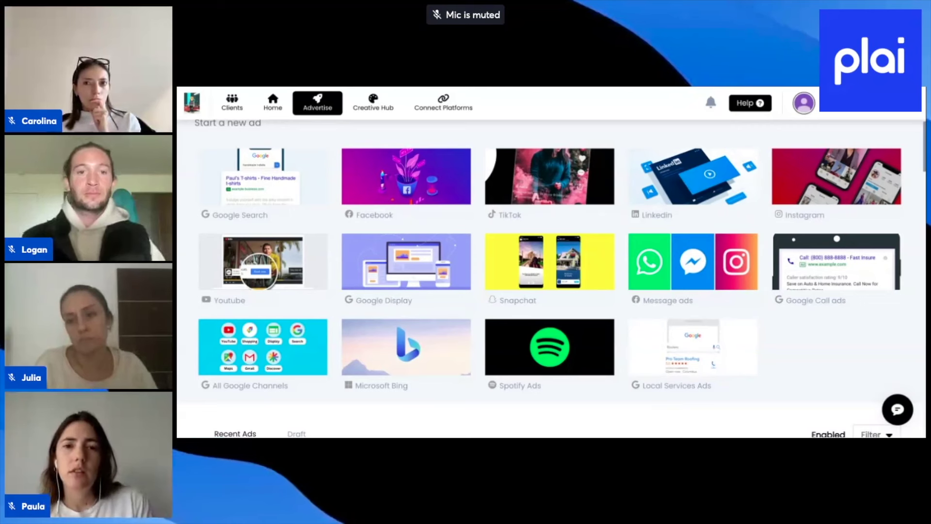
pyautogui.click(458, 195)
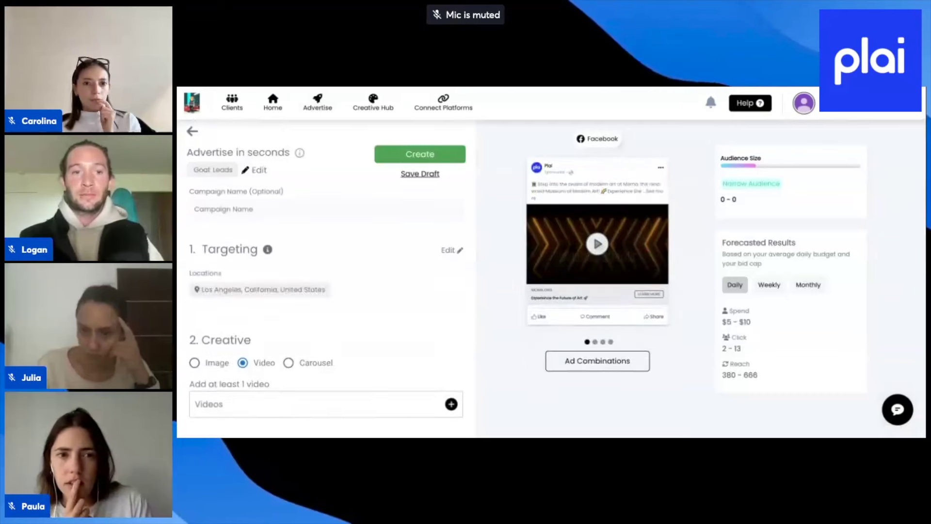
# - Set the Facebook ad's creative format to Image and open the suggested media for its images
pyautogui.scroll(-3, 325, 316)
pyautogui.click(195, 259)
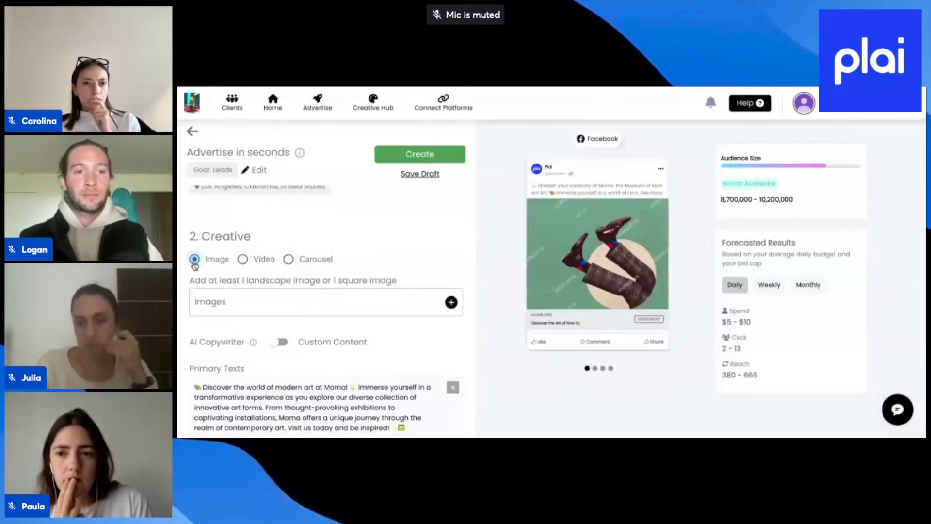
pyautogui.click(309, 301)
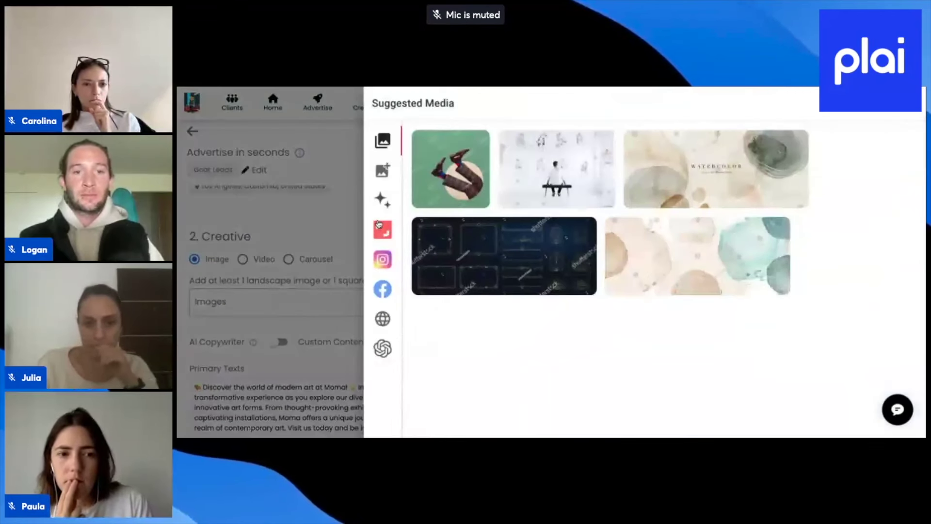
# - Open the AI image generator, return from the generated images to its input form to examine the image, logo and headline fields, and close it
pyautogui.click(383, 202)
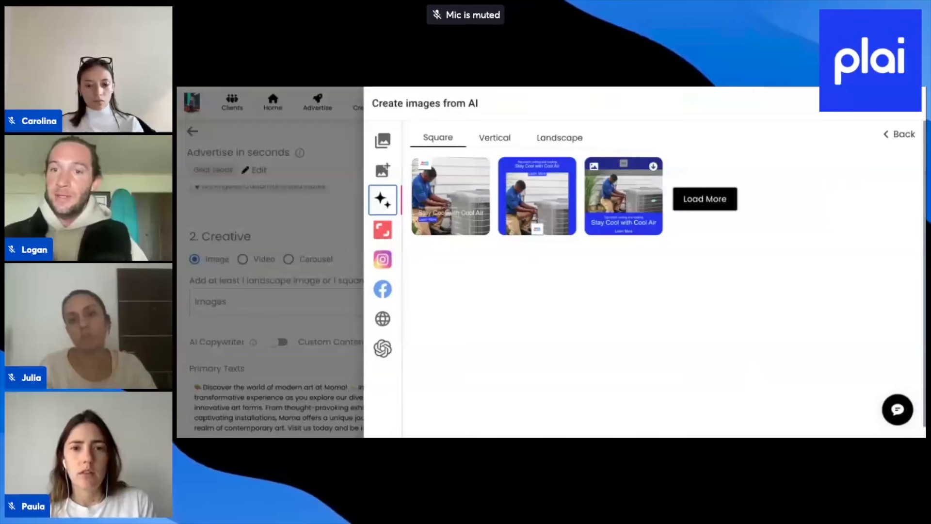
pyautogui.click(901, 135)
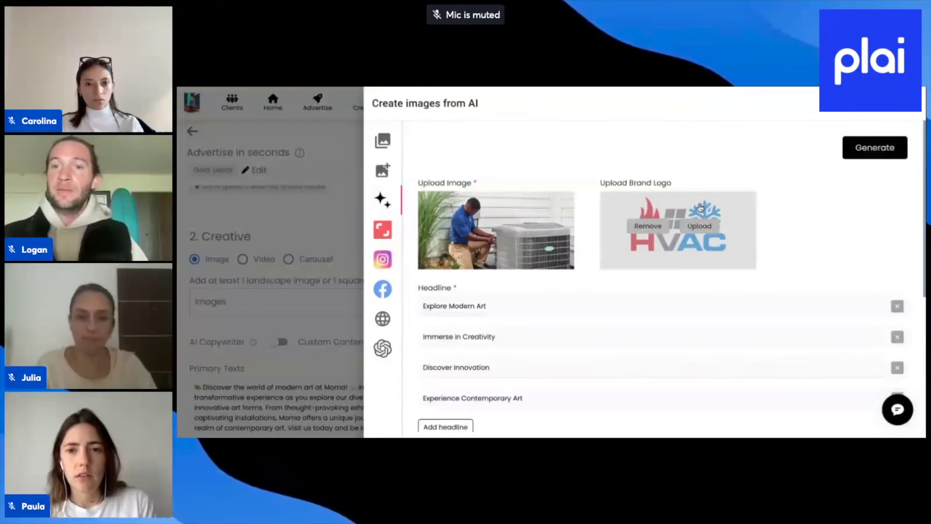
pyautogui.scroll(-1, 699, 209)
pyautogui.moveTo(699, 208)
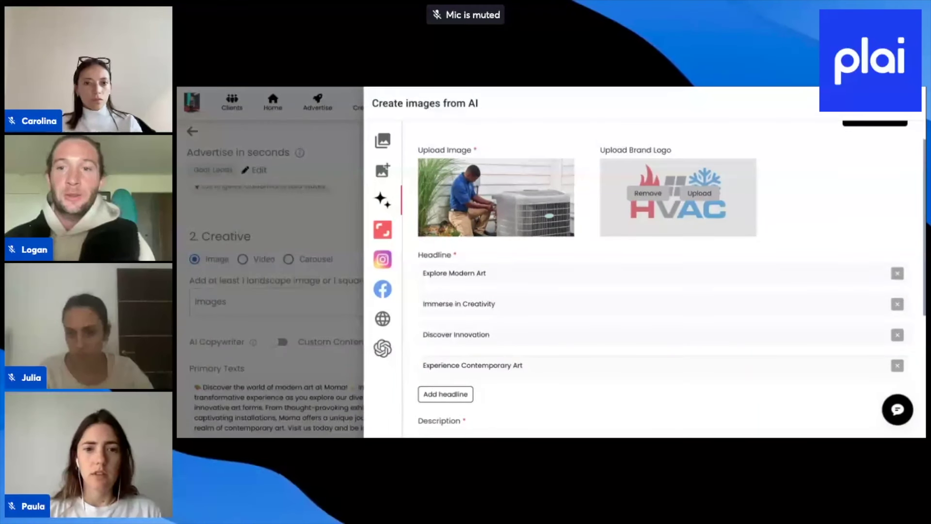
pyautogui.scroll(1, 560, 198)
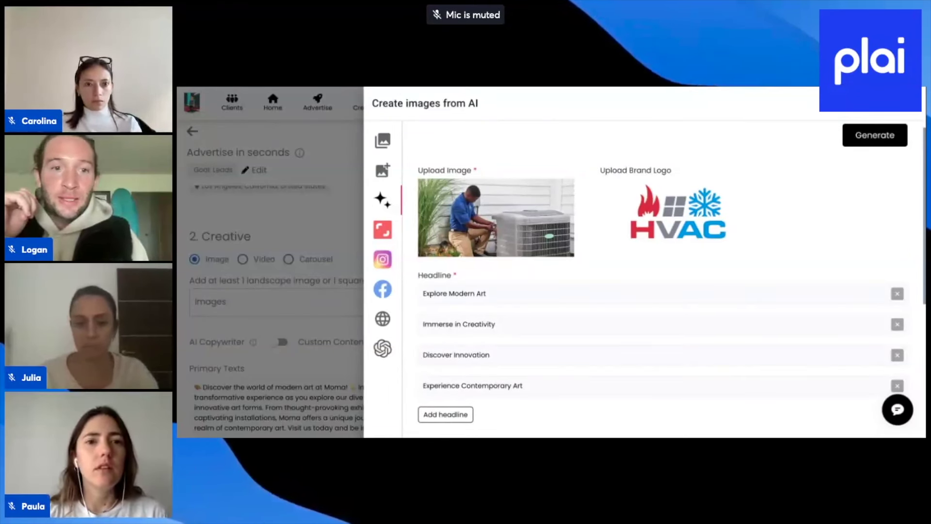
pyautogui.click(286, 217)
# - View the Target Interests settings of the Facebook ad's targeting and close them
pyautogui.scroll(3, 376, 280)
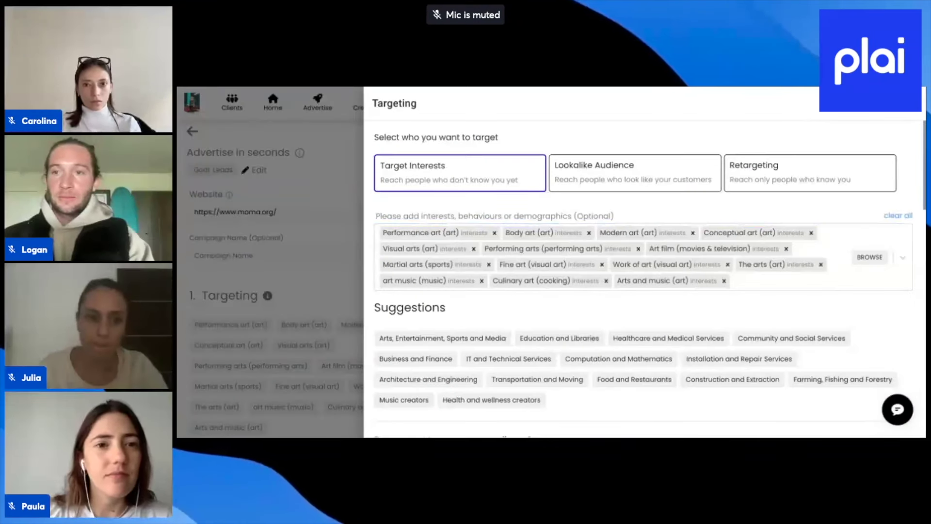
pyautogui.click(732, 281)
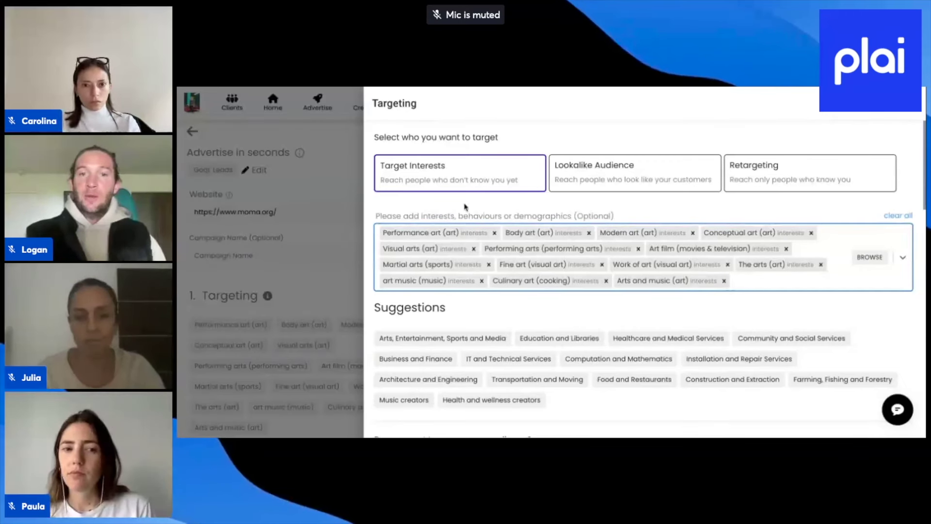
pyautogui.click(327, 265)
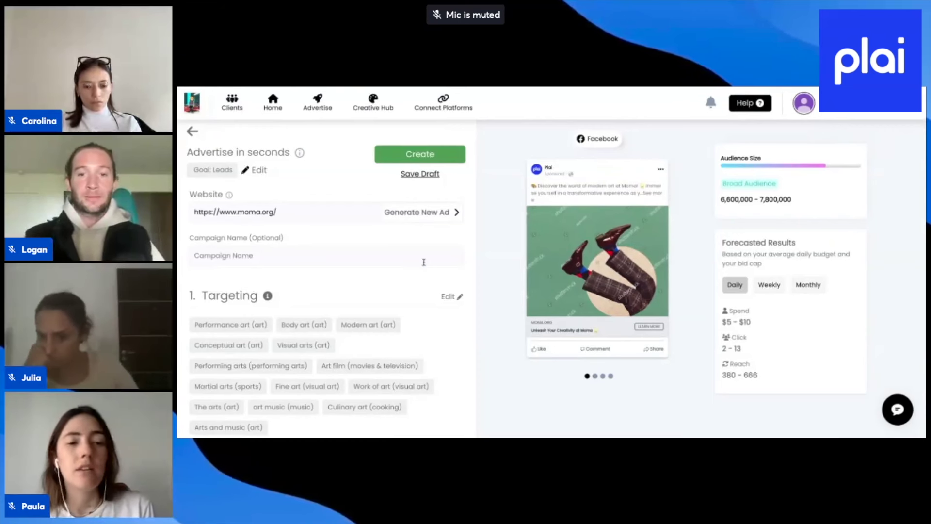
# - Expand the Generate New Ad options and enter "CRM for small business" as the business, product, event or idea
pyautogui.scroll(-1, 423, 262)
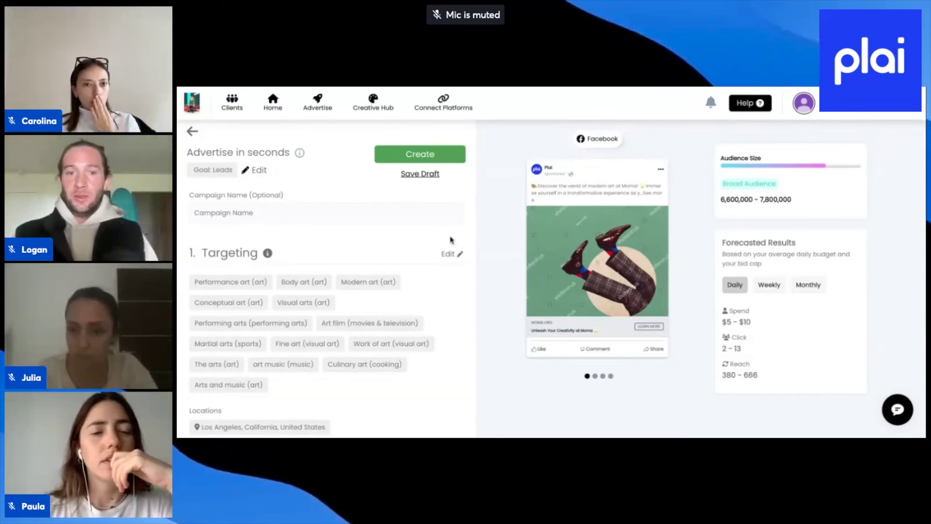
pyautogui.scroll(-1, 447, 239)
pyautogui.scroll(3, 436, 238)
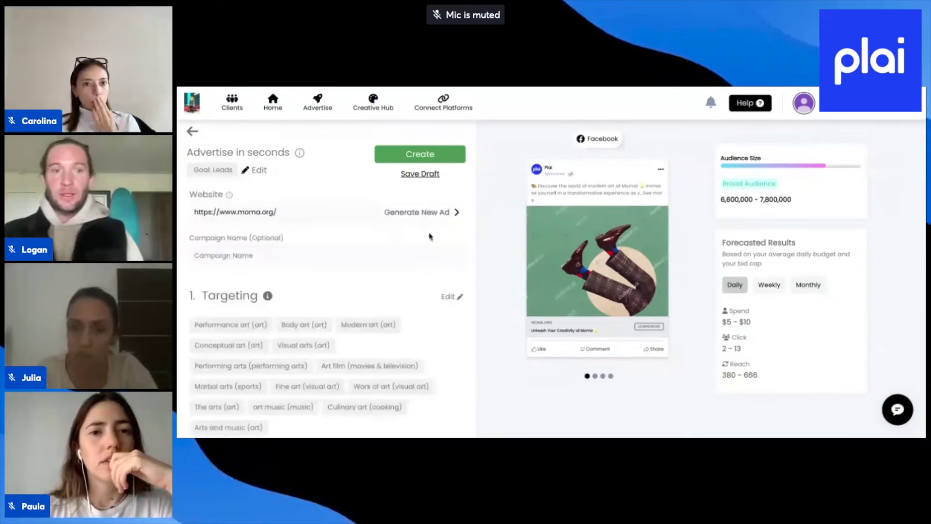
pyautogui.click(431, 217)
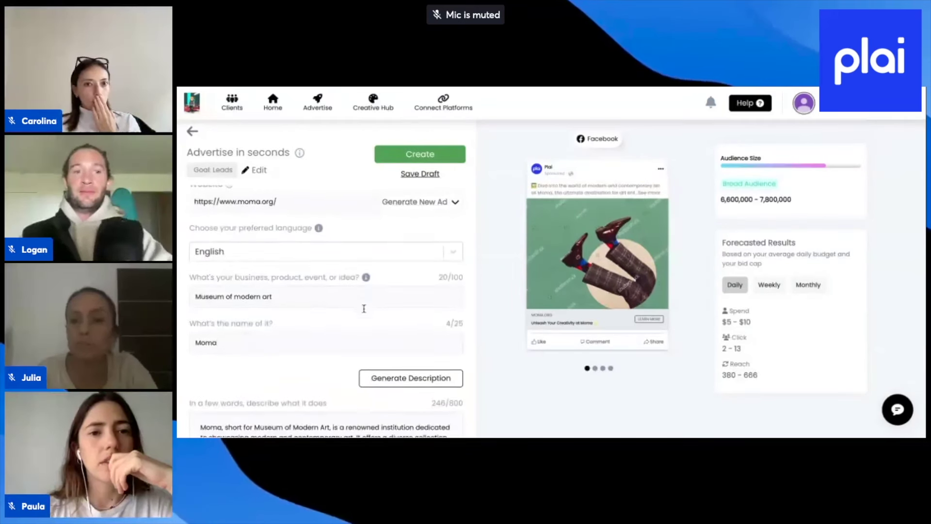
pyautogui.tripleClick(319, 297)
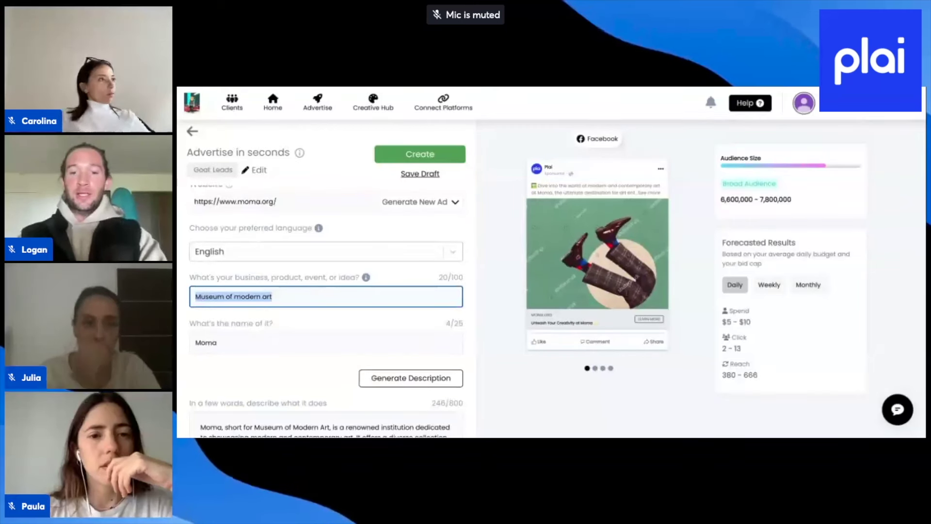
pyautogui.write('CRM')
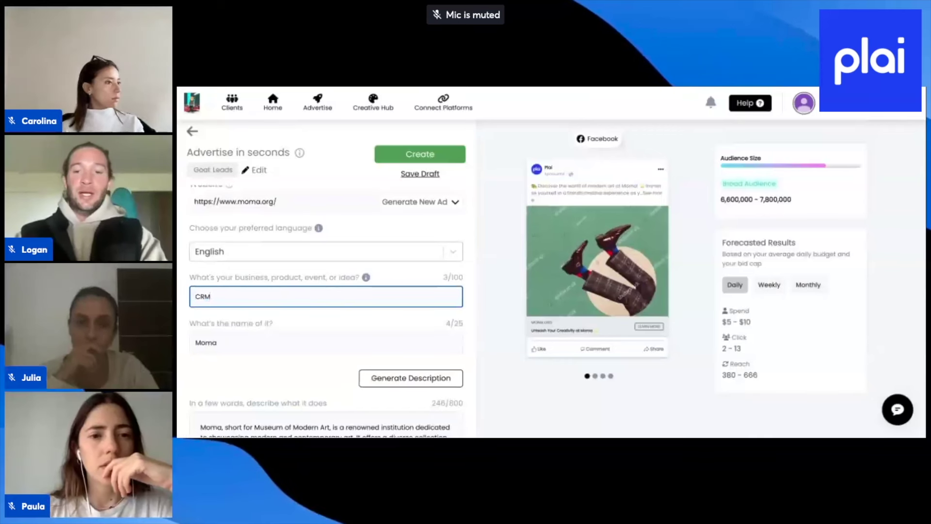
pyautogui.write(' for smal')
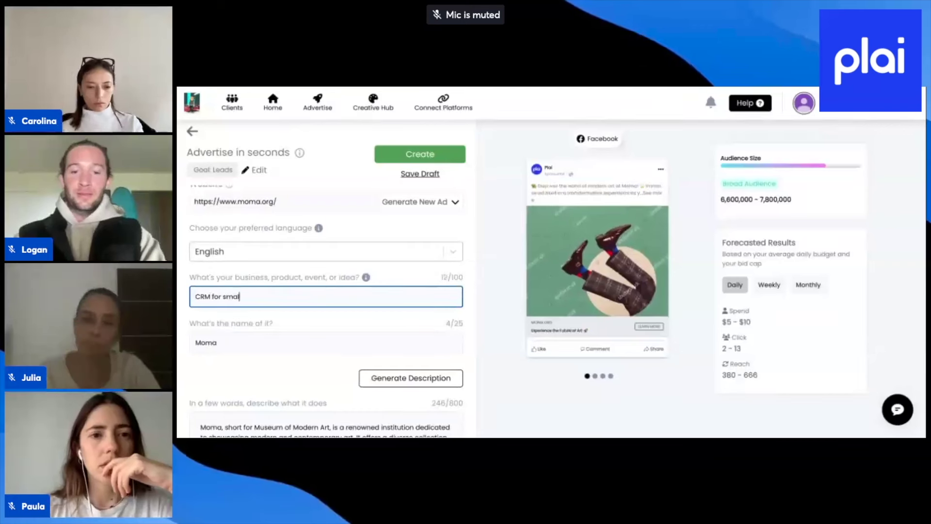
pyautogui.write('l business')
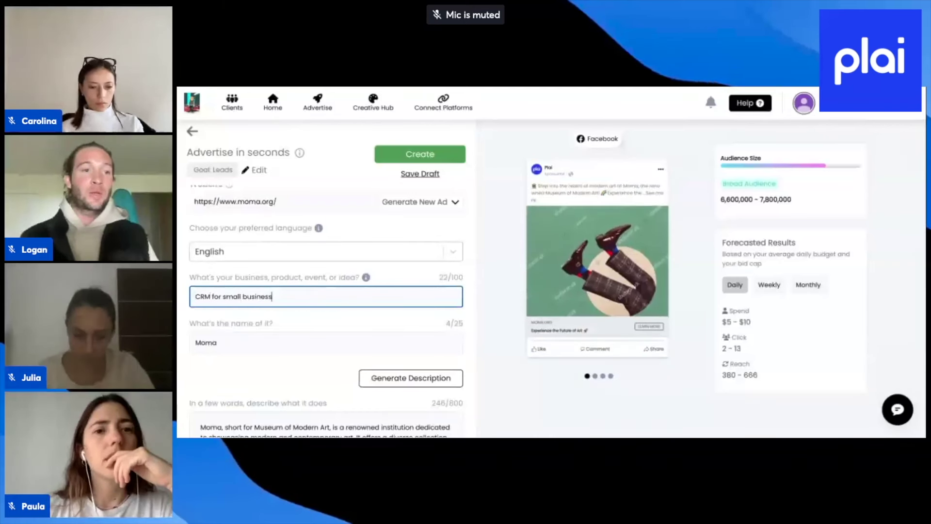
# - Change the business, product, event or idea to "CRM for tree cutters"
pyautogui.press('BackSpace')
pyautogui.press('BackSpace')
pyautogui.press('BackSpace')
pyautogui.press('BackSpace')
pyautogui.press('BackSpace')
pyautogui.press('BackSpace')
pyautogui.press('BackSpace')
pyautogui.press('BackSpace')
pyautogui.press('BackSpace')
pyautogui.press('BackSpace')
pyautogui.press('BackSpace')
pyautogui.press('BackSpace')
pyautogui.press('BackSpace')
pyautogui.press('BackSpace')
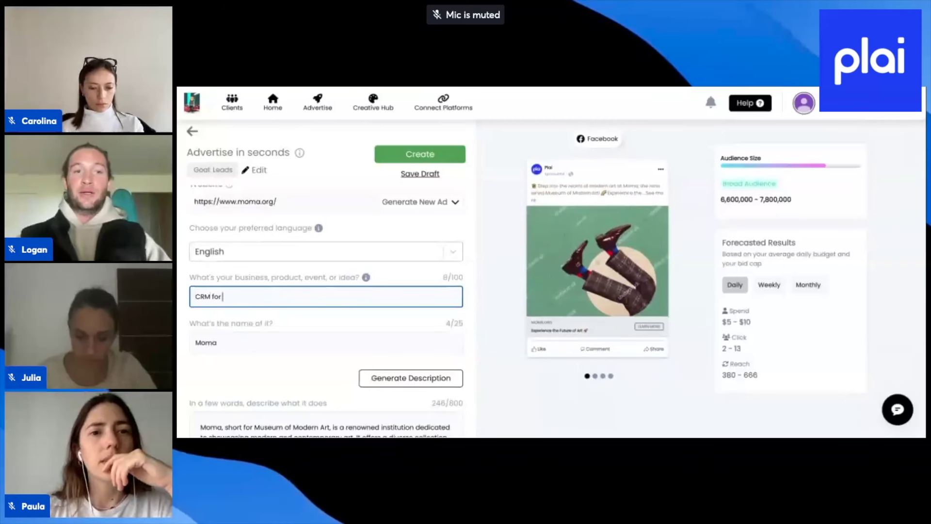
pyautogui.write('tree cu')
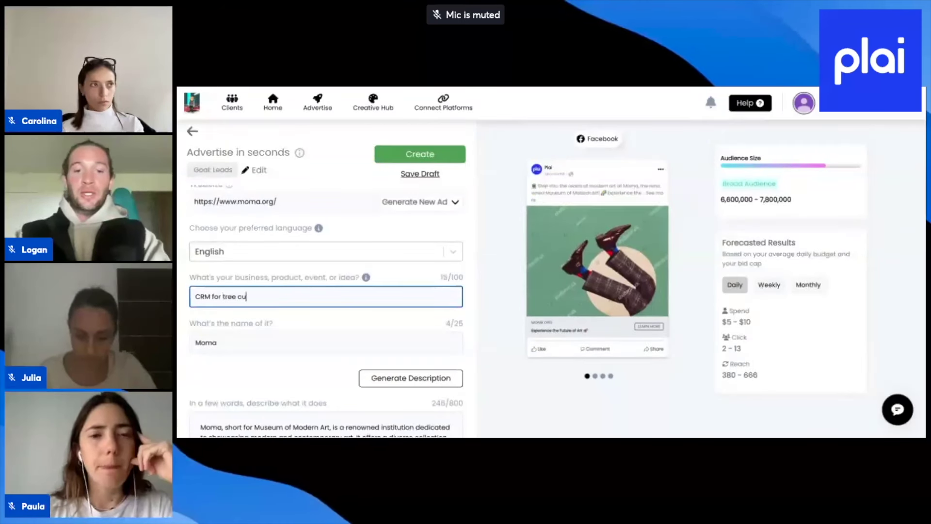
pyautogui.write('tters')
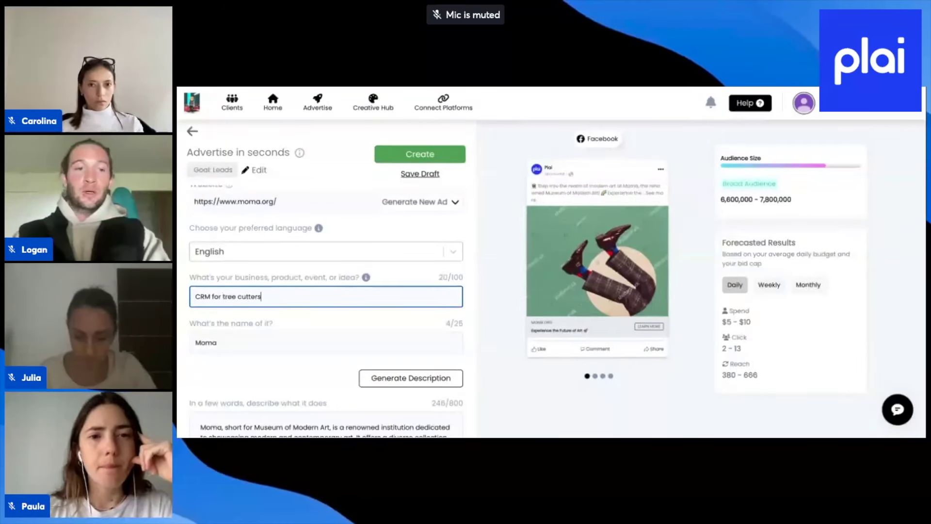
# - Remove "tree cutters" from the business, product, event or idea text, leaving "CRM for"
pyautogui.tripleClick(256, 298)
pyautogui.click(243, 297)
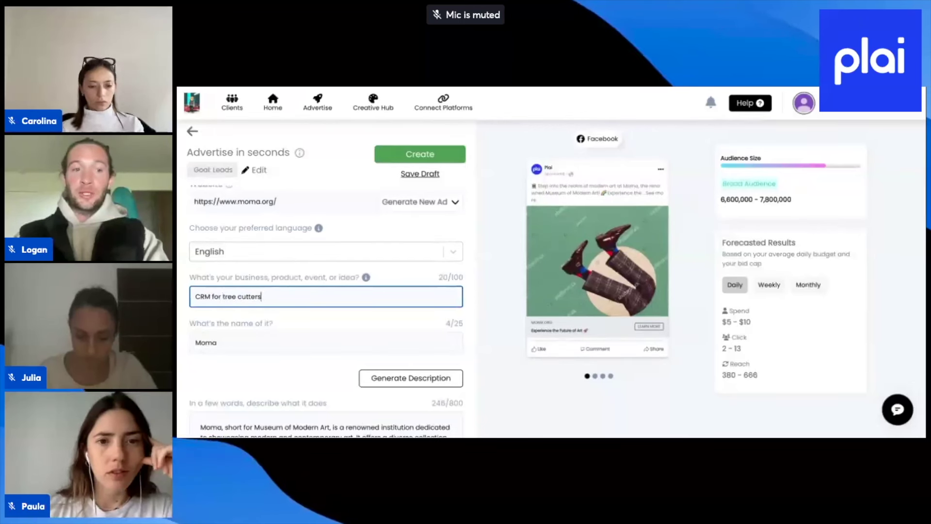
pyautogui.press('BackSpace')
pyautogui.press('BackSpace')
pyautogui.press('BackSpace')
pyautogui.press('BackSpace')
pyautogui.press('BackSpace')
pyautogui.press('BackSpace')
pyautogui.press('BackSpace')
pyautogui.press('BackSpace')
pyautogui.press('BackSpace')
pyautogui.press('BackSpace')
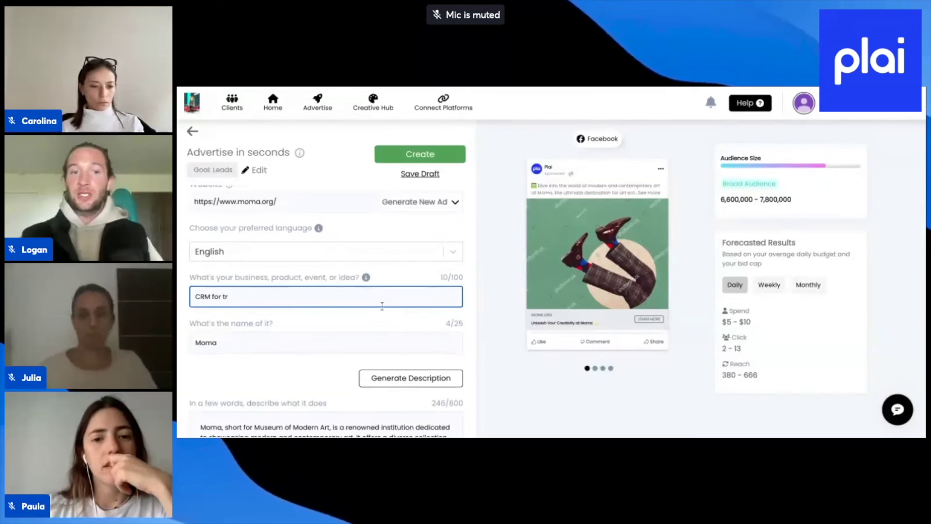
pyautogui.press('BackSpace')
pyautogui.press('BackSpace')
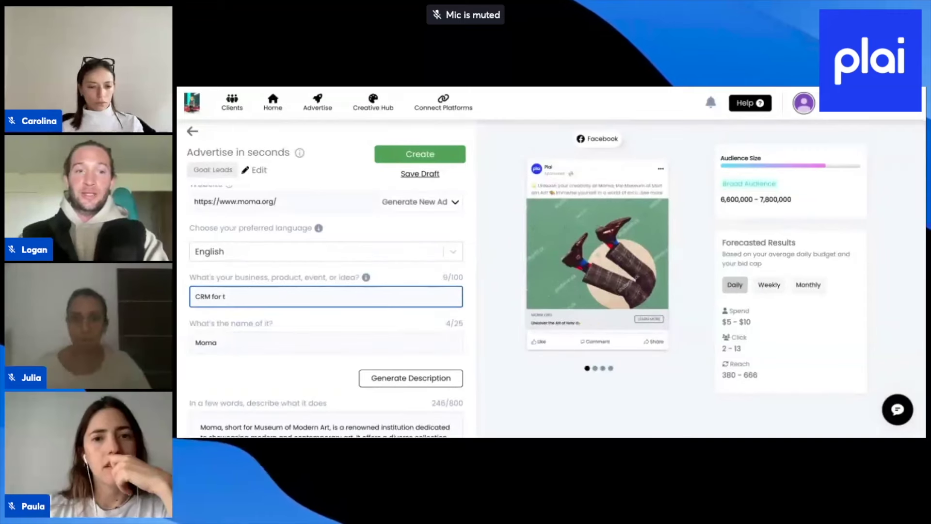
pyautogui.press('BackSpace')
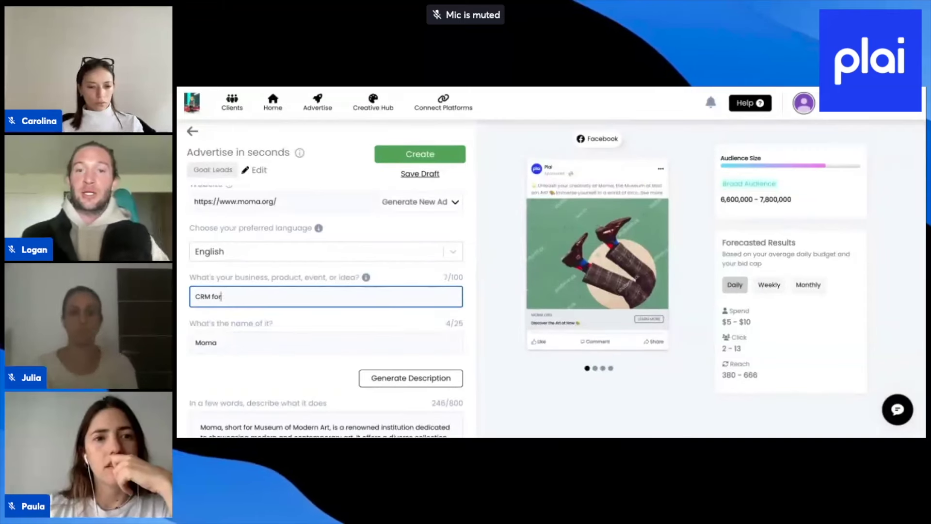
# - Return to the Advertise page, look over the recent ads and ad types, and start a new Facebook ad
pyautogui.click(317, 108)
pyautogui.scroll(-5, 415, 359)
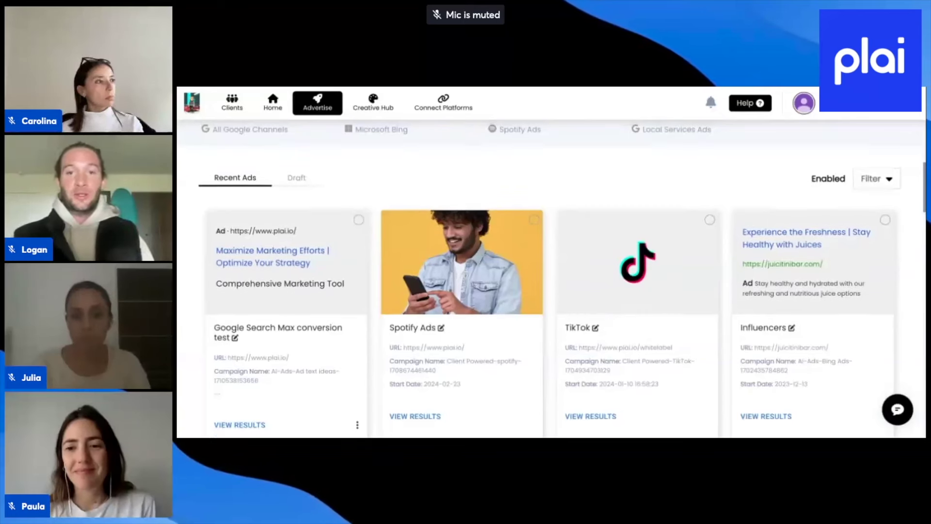
pyautogui.scroll(5, 550, 279)
pyautogui.scroll(2, 422, 239)
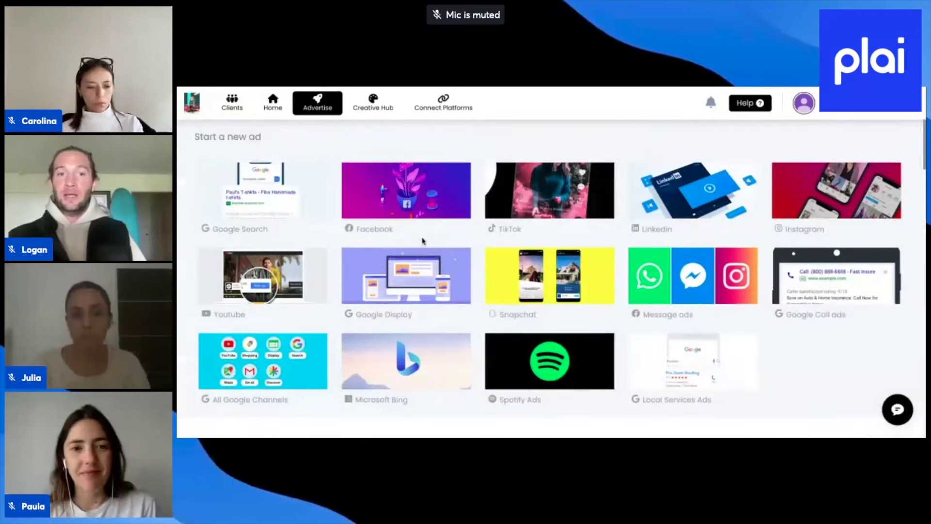
pyautogui.click(410, 212)
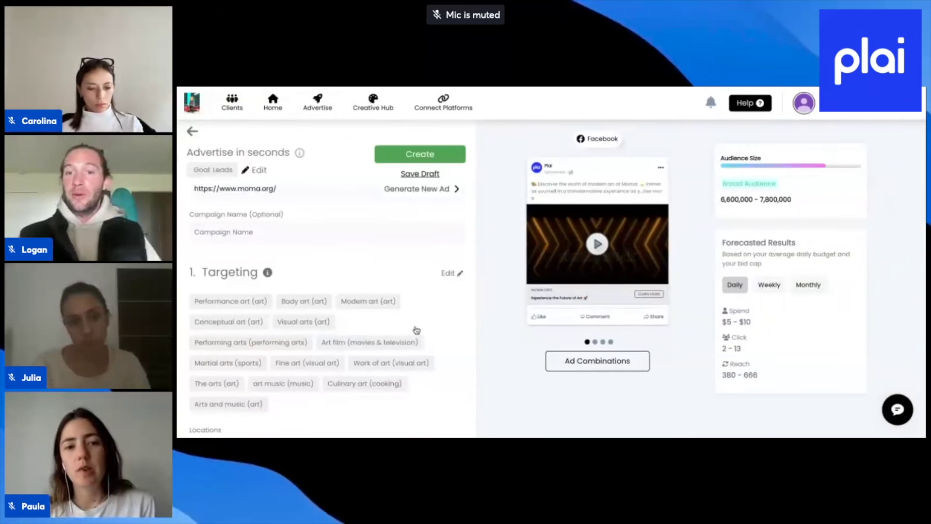
# - Open the media picker for the ad's videos and enter "plumber" as the Shutterstock video search term
pyautogui.scroll(-4, 446, 276)
pyautogui.scroll(-1, 429, 339)
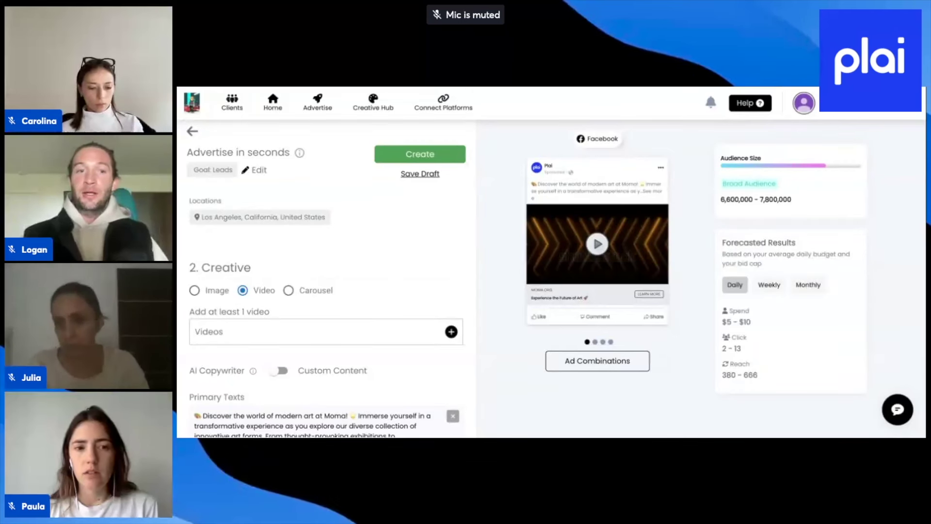
pyautogui.click(412, 334)
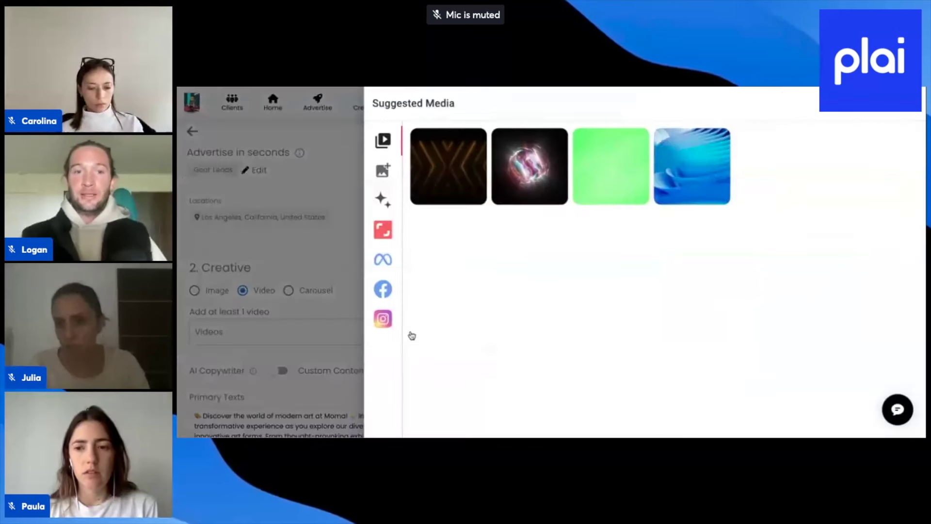
pyautogui.click(383, 200)
pyautogui.click(386, 231)
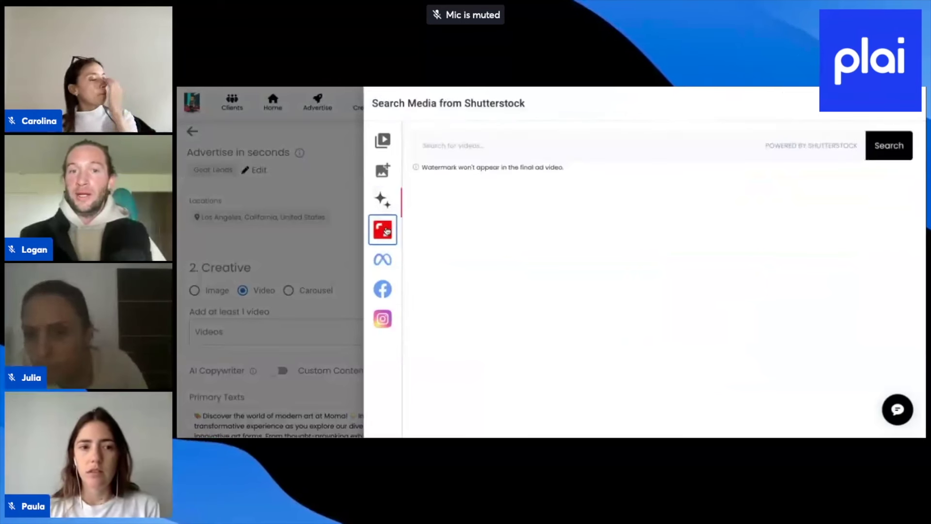
pyautogui.click(481, 146)
pyautogui.write('plumber')
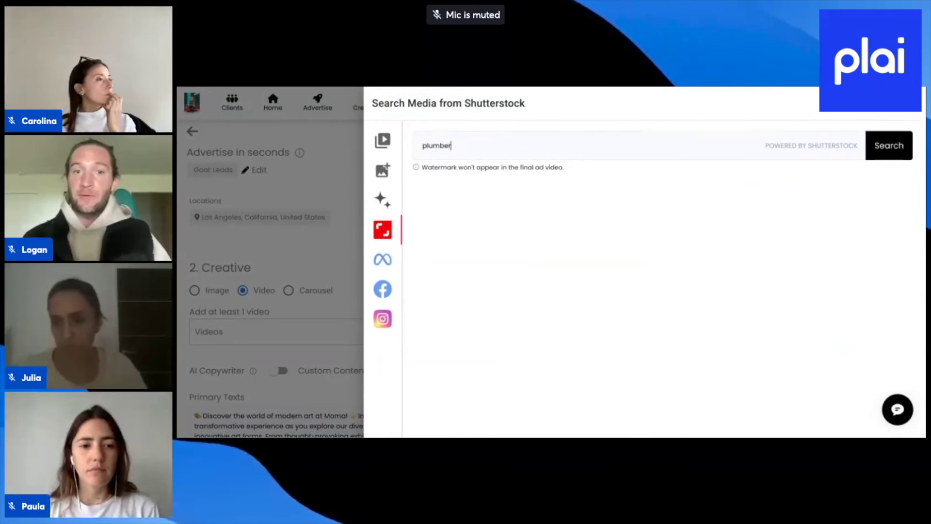
# - View the AI video generator's input form, going back from the generated video, and close the media picker
pyautogui.click(383, 199)
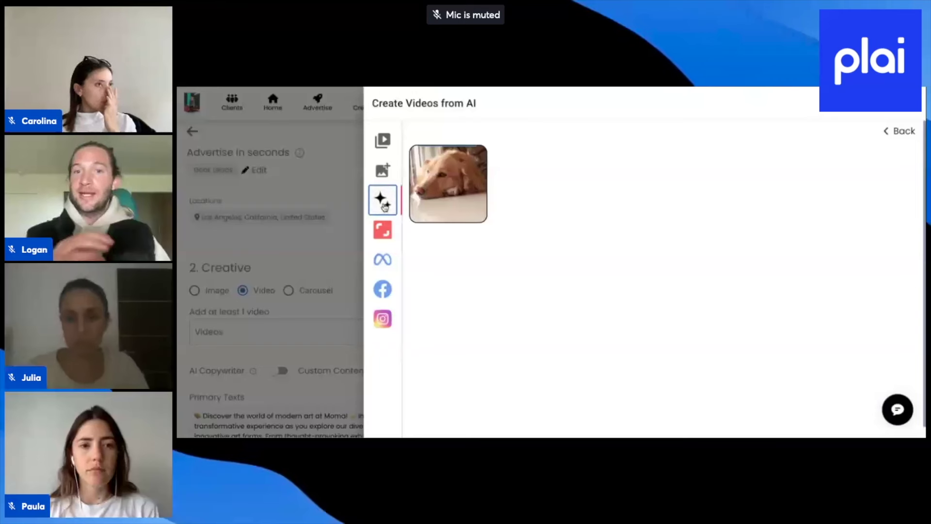
pyautogui.click(901, 131)
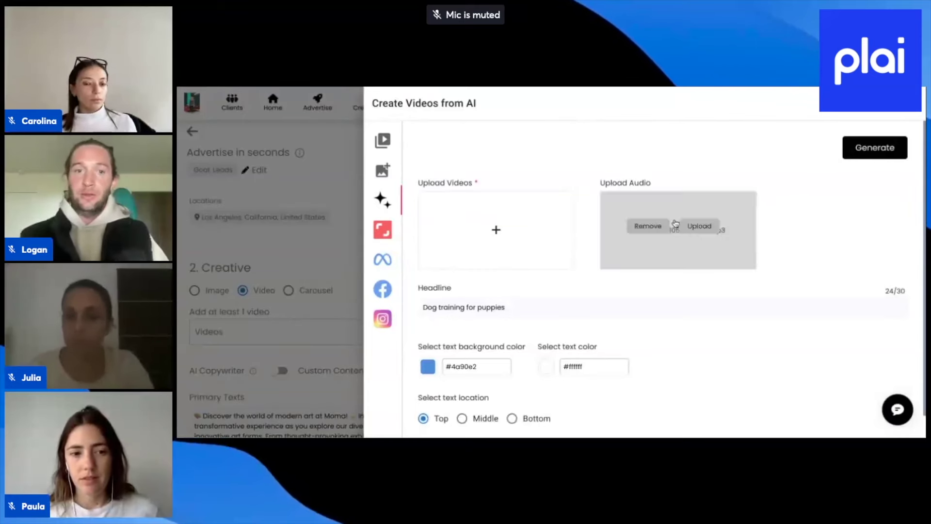
pyautogui.click(325, 254)
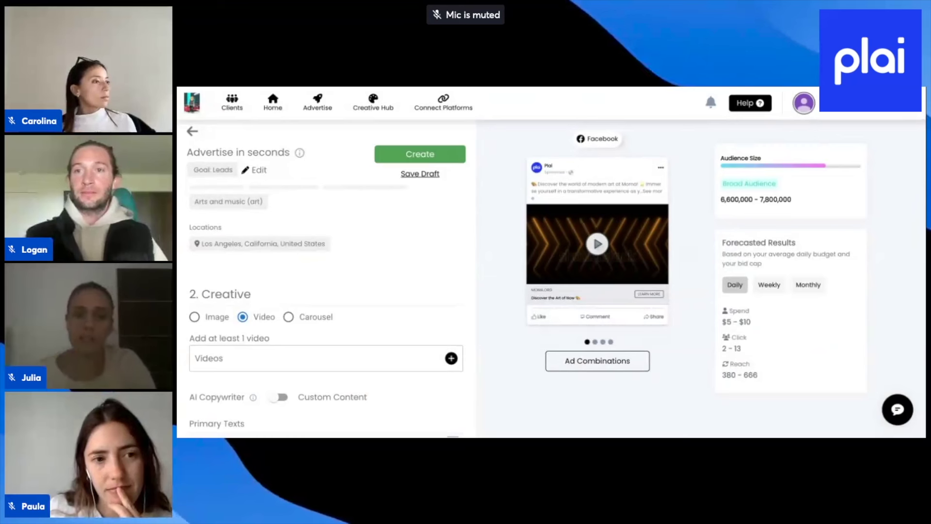
# - Review the Facebook ad's targeting summary and open its Target Interests settings with the interests list ready for editing
pyautogui.scroll(1, 401, 288)
pyautogui.scroll(5, 401, 288)
pyautogui.scroll(2, 474, 232)
pyautogui.scroll(-1, 474, 233)
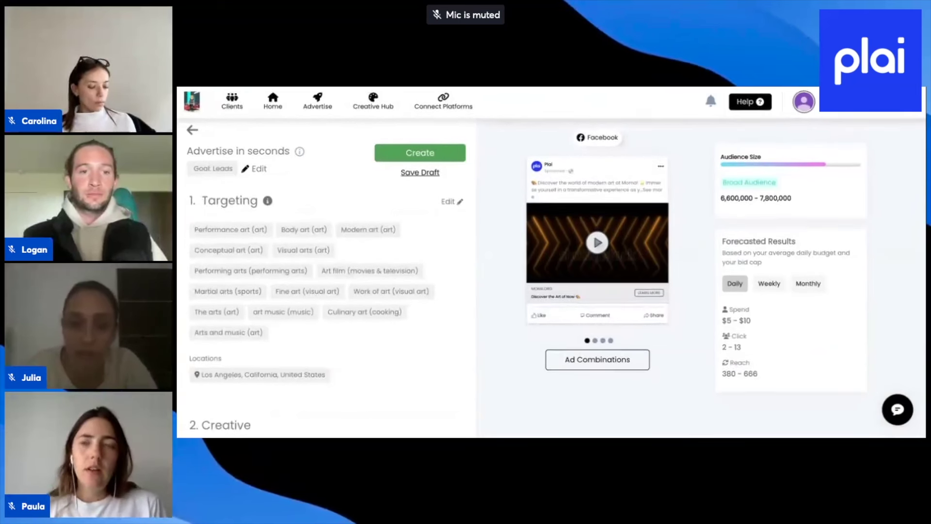
pyautogui.scroll(-1, 441, 299)
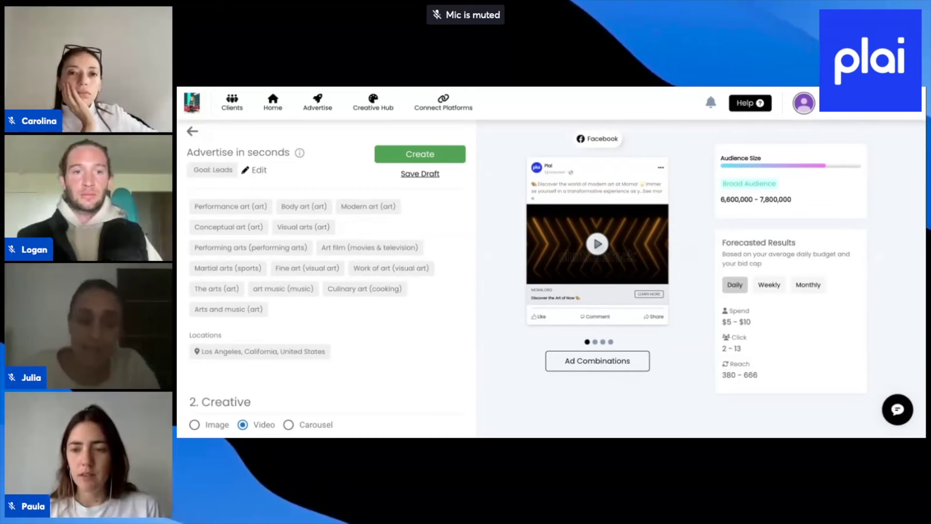
pyautogui.scroll(1, 395, 213)
pyautogui.click(450, 205)
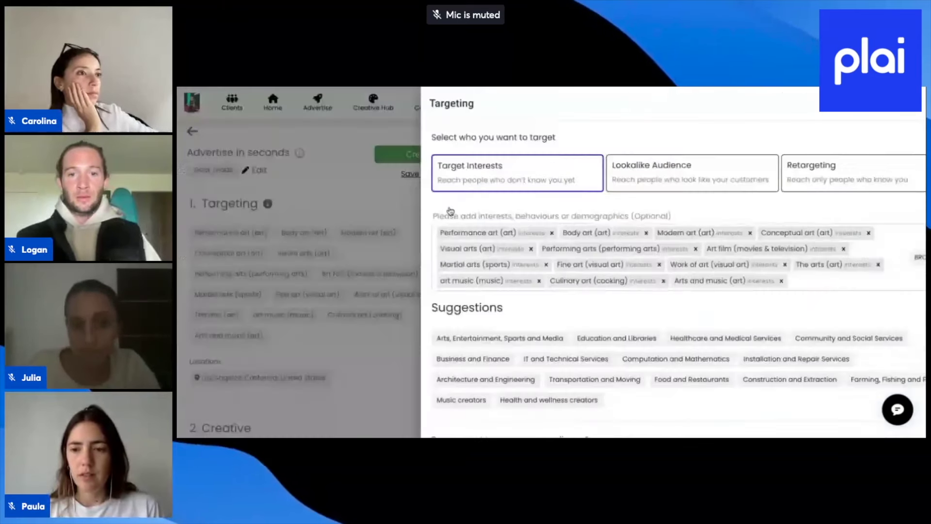
pyautogui.click(758, 283)
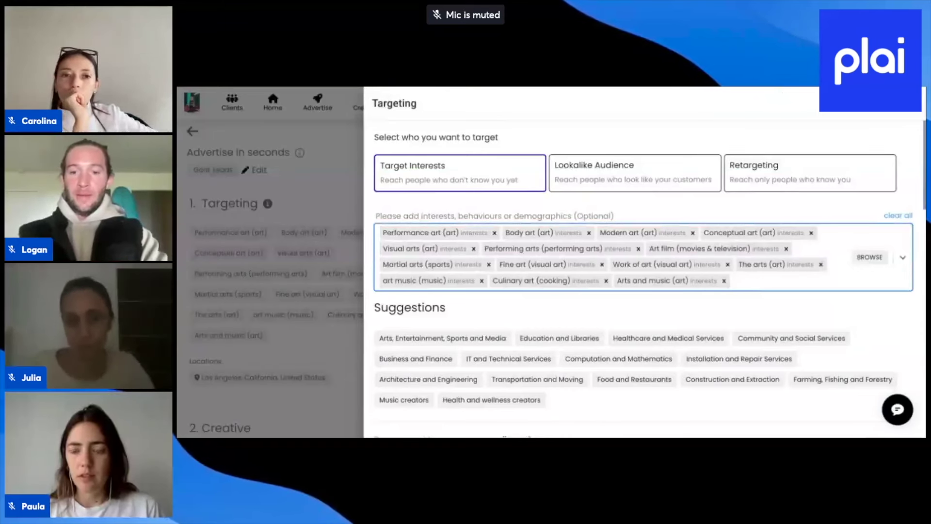
# - Search the Facebook interests, behaviours and demographics for "plumber", clear the search term and dismiss the suggestions without adding any
pyautogui.write('plu')
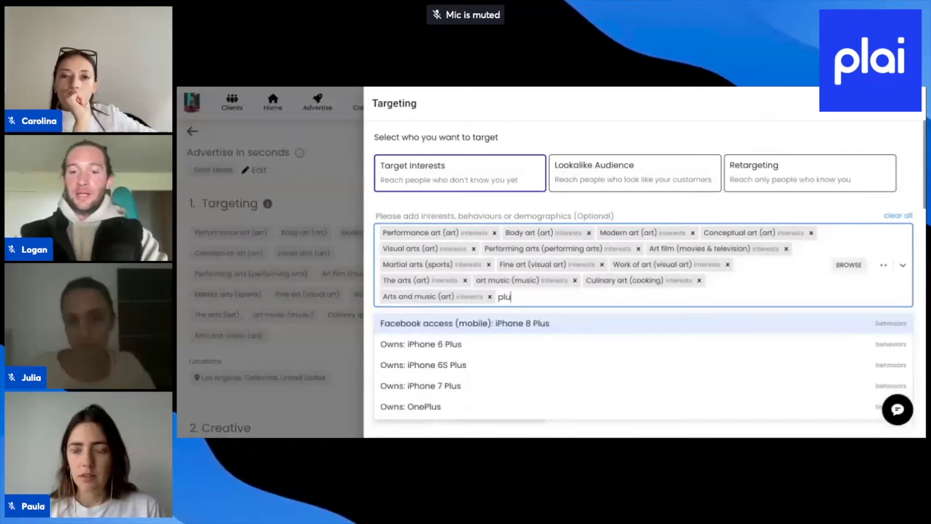
pyautogui.write('mber')
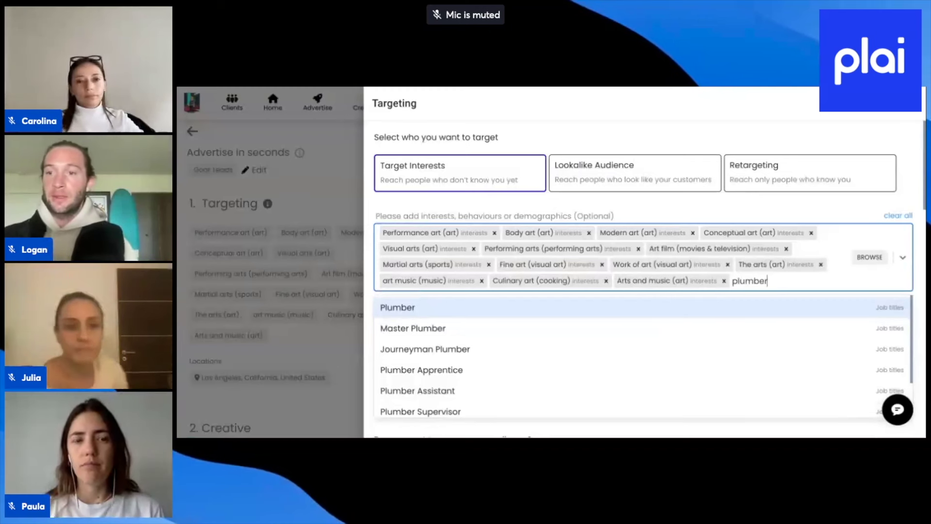
pyautogui.doubleClick(750, 281)
pyautogui.press('BackSpace')
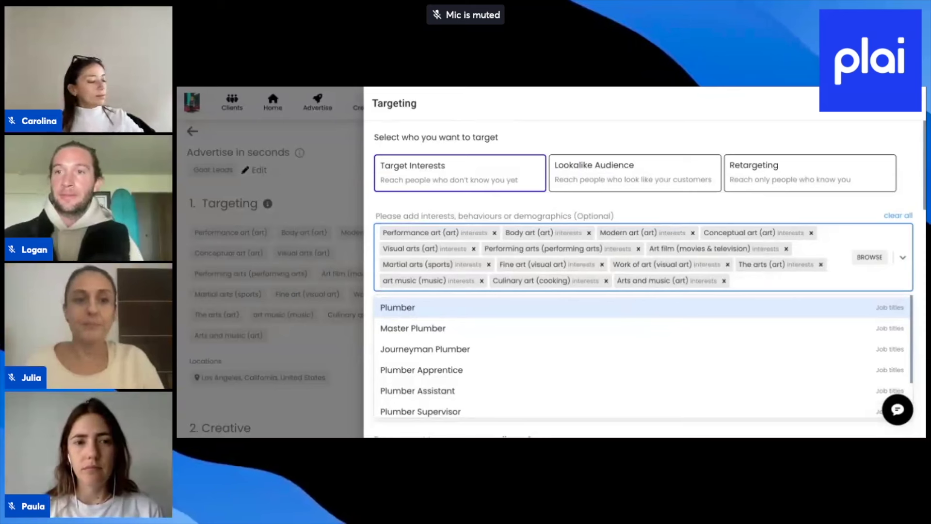
pyautogui.click(697, 88)
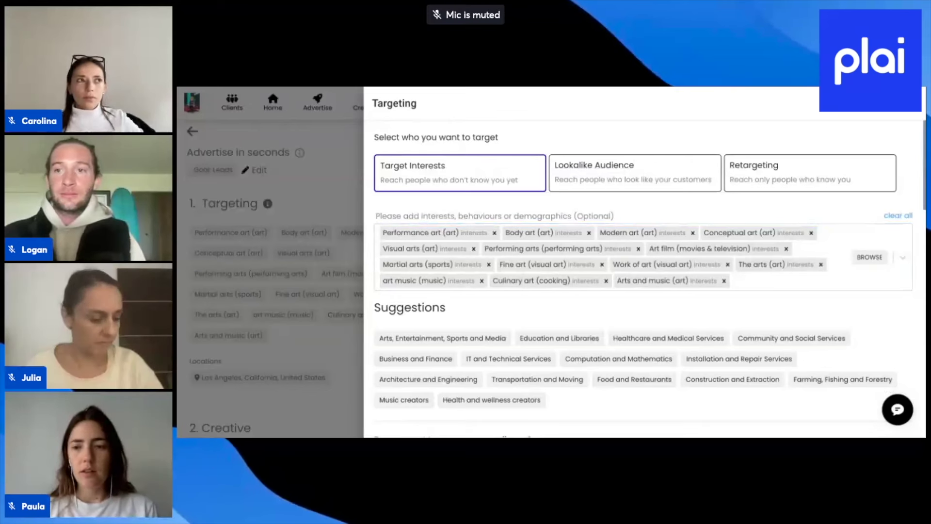
# - Search the Facebook ad's interests for "accup" and "acc", and close the Targeting settings without adding an interest
pyautogui.click(732, 281)
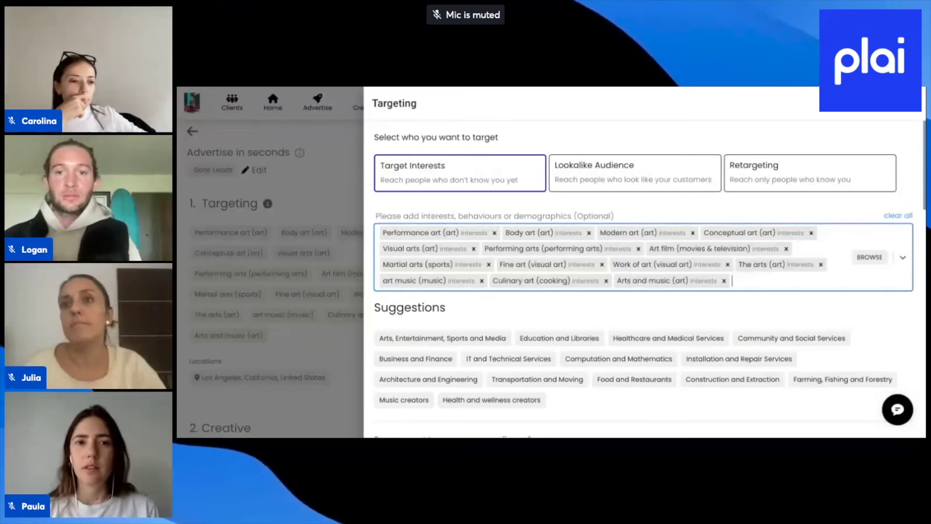
pyautogui.write('ac')
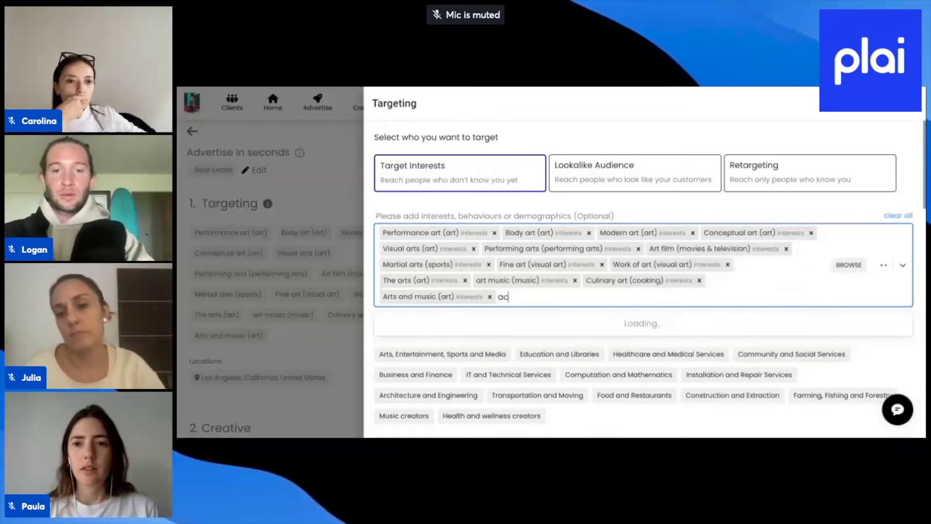
pyautogui.write('cup')
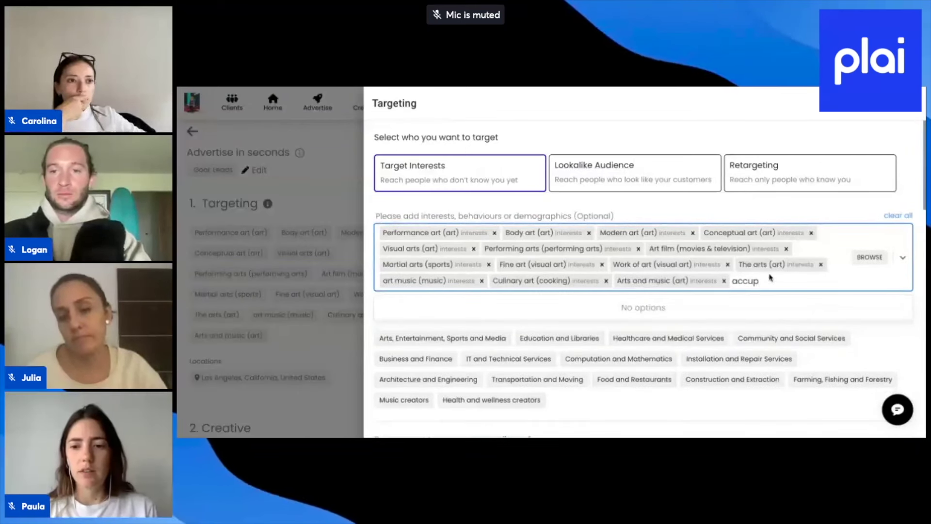
pyautogui.doubleClick(751, 282)
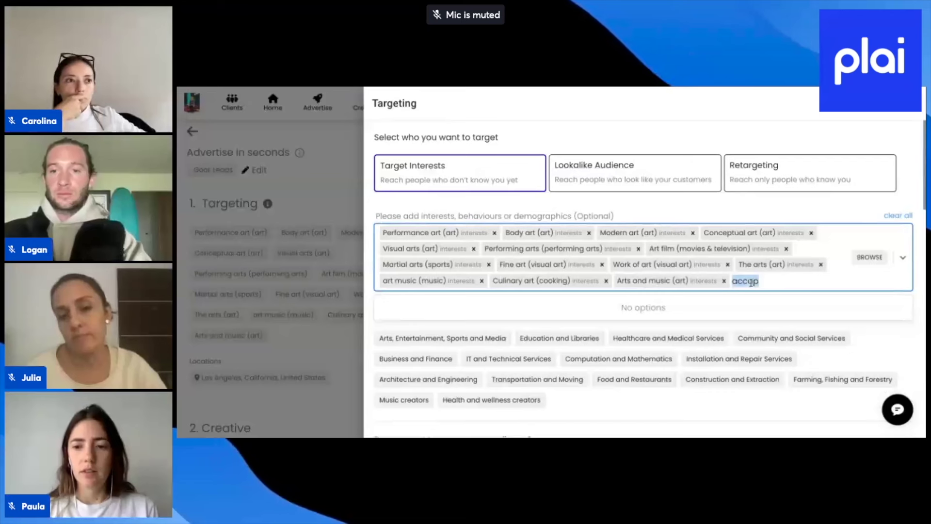
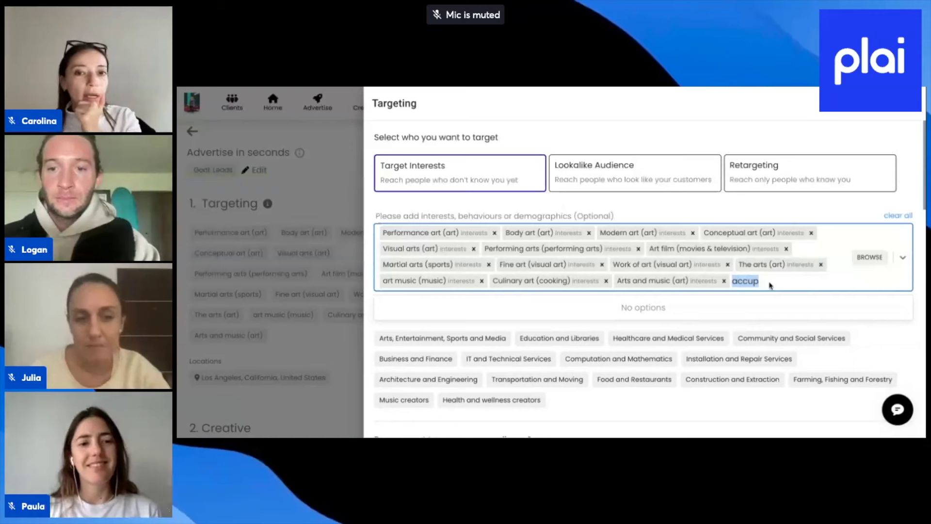
pyautogui.write('acc')
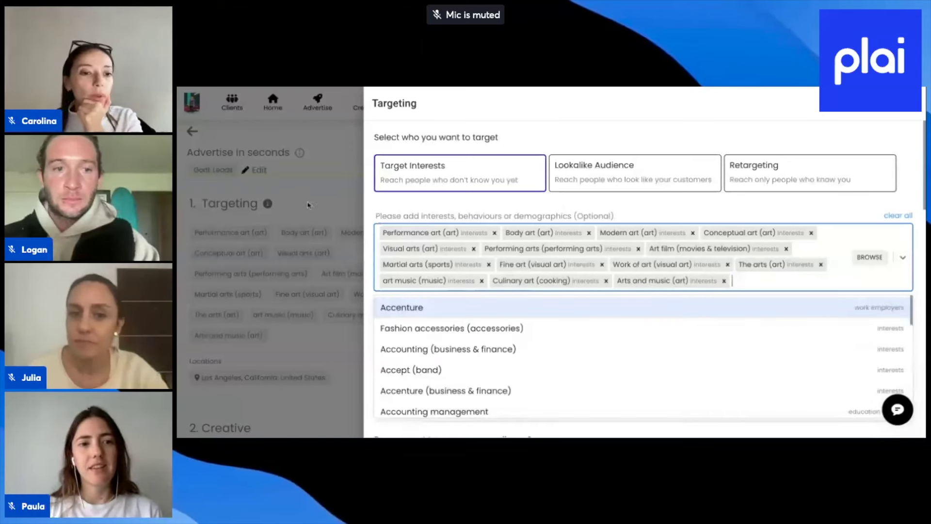
pyautogui.click(308, 210)
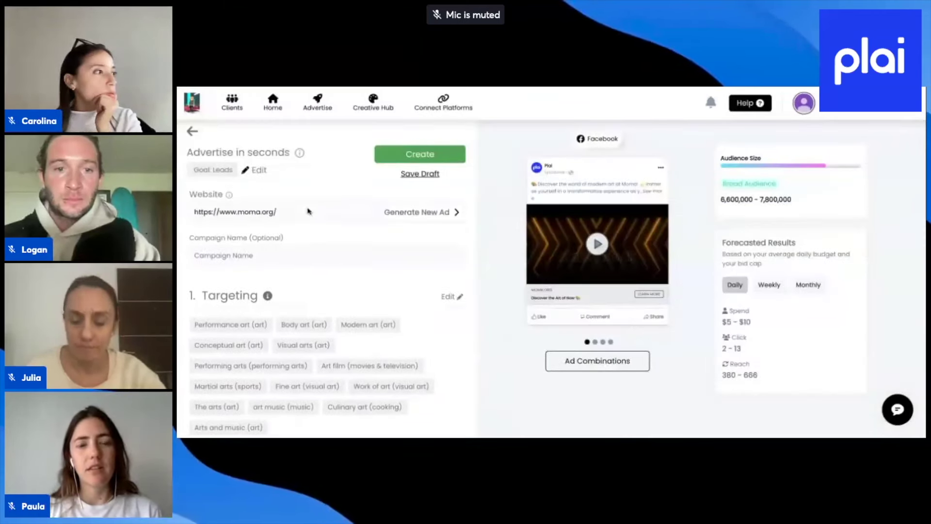
# - Return to the Advertise page, start a new Google Search ad and look over its keyword and location targeting
pyautogui.click(317, 102)
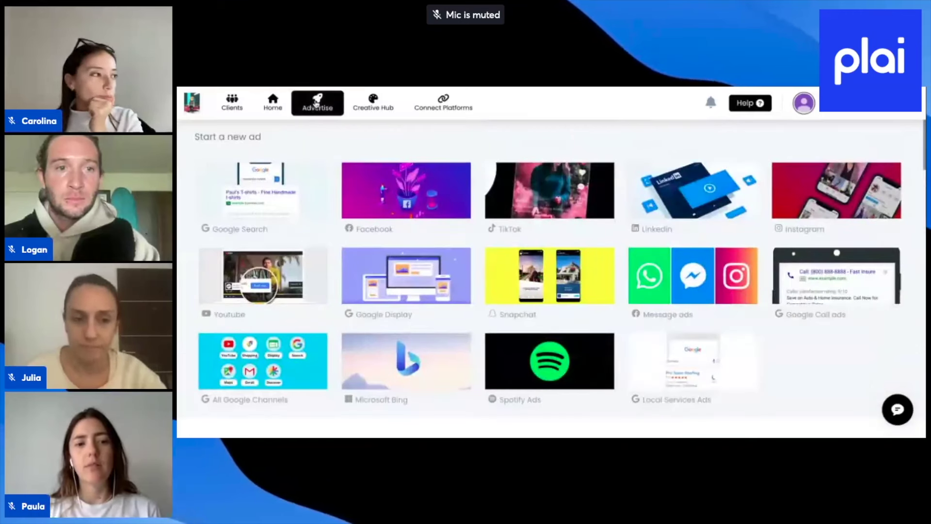
pyautogui.click(288, 192)
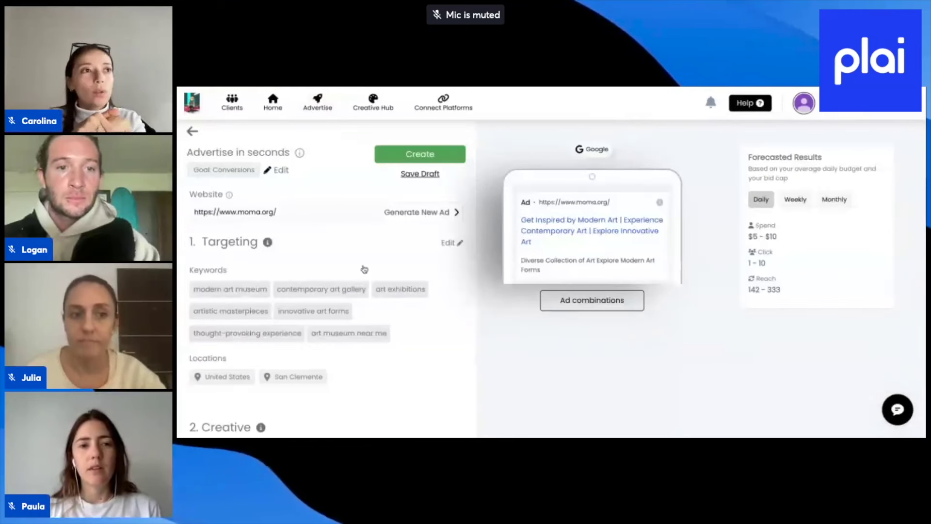
pyautogui.scroll(-1, 364, 269)
pyautogui.scroll(1, 364, 270)
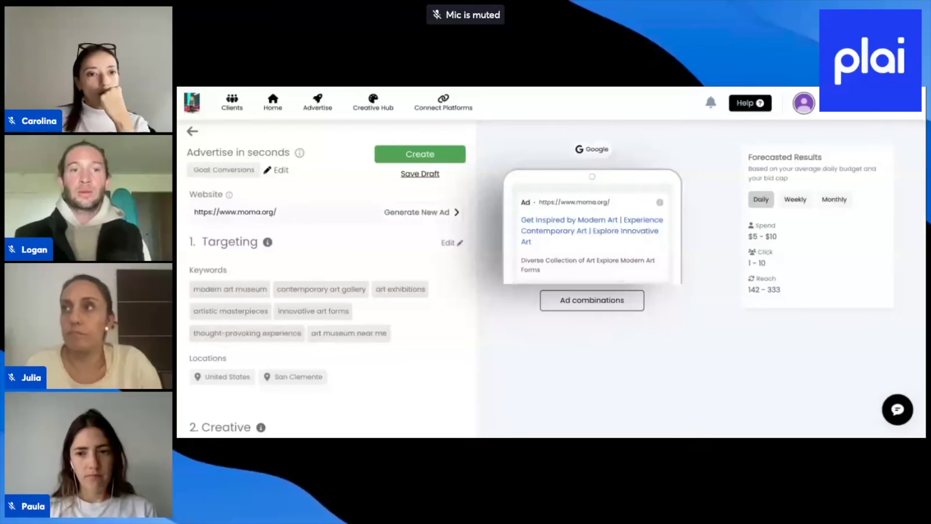
# - Return to the Advertise page, start a new Message ad and bring up the messaging apps in its Creative section
pyautogui.click(318, 103)
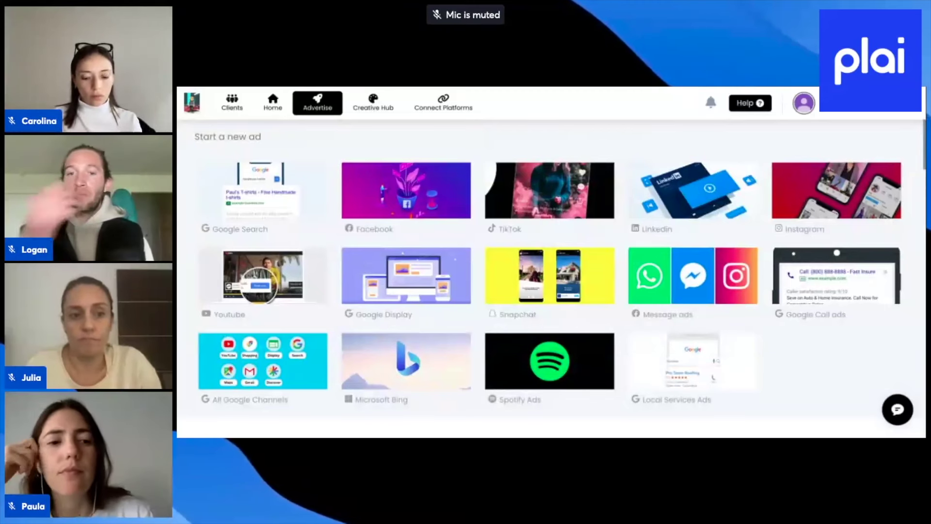
pyautogui.click(706, 271)
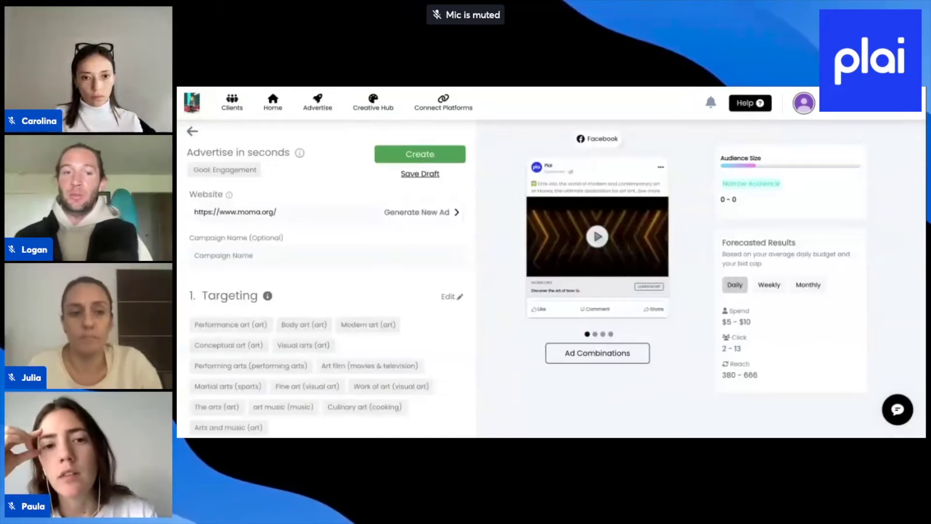
pyautogui.scroll(-8, 380, 357)
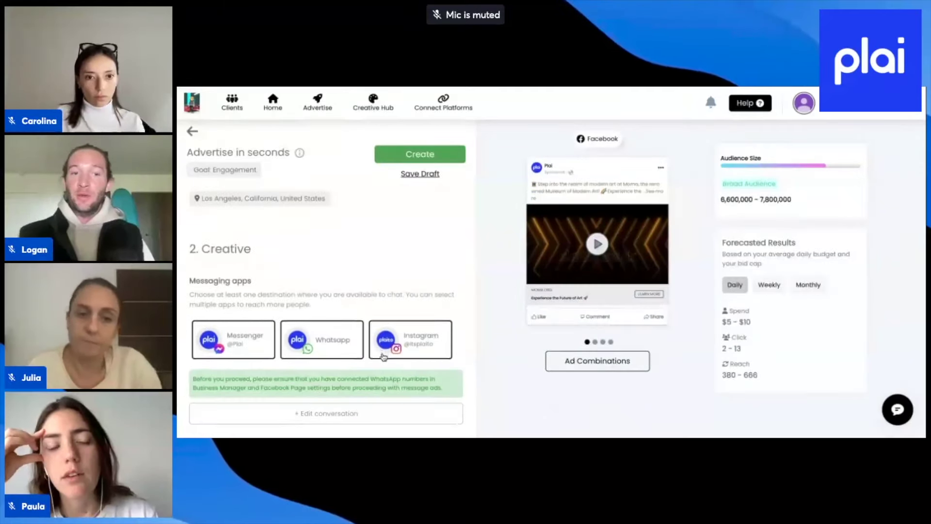
# - Open the Message ad's Conversation Form and review its frequently asked questions and automated responses
pyautogui.click(329, 297)
pyautogui.scroll(-3, 538, 296)
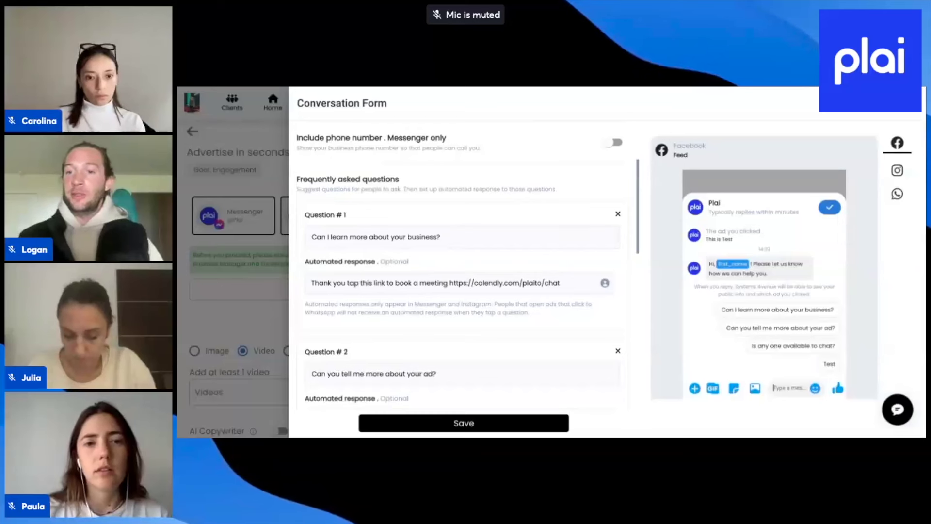
pyautogui.scroll(-1, 491, 258)
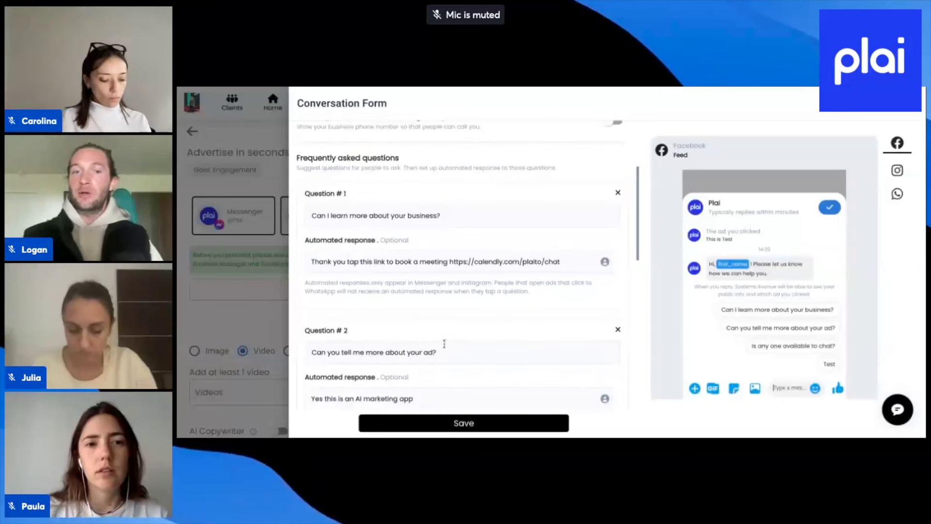
pyautogui.scroll(-3, 444, 344)
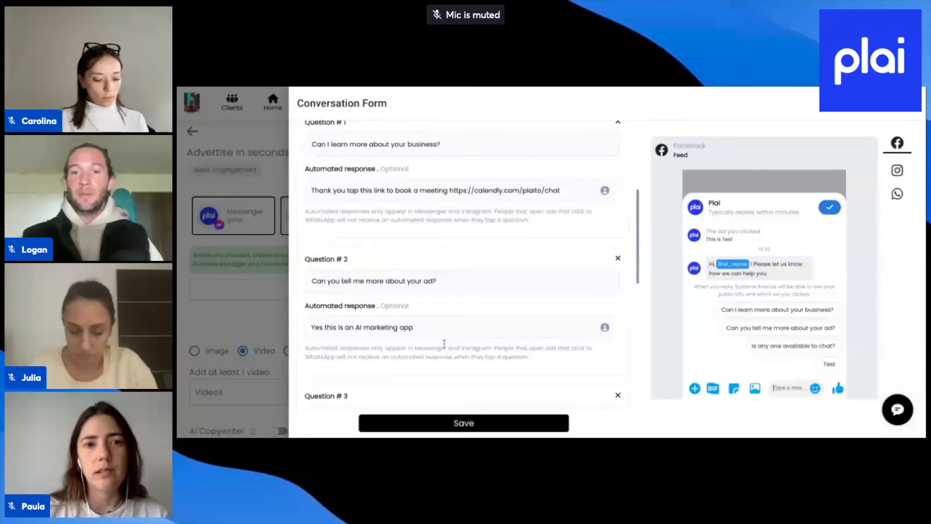